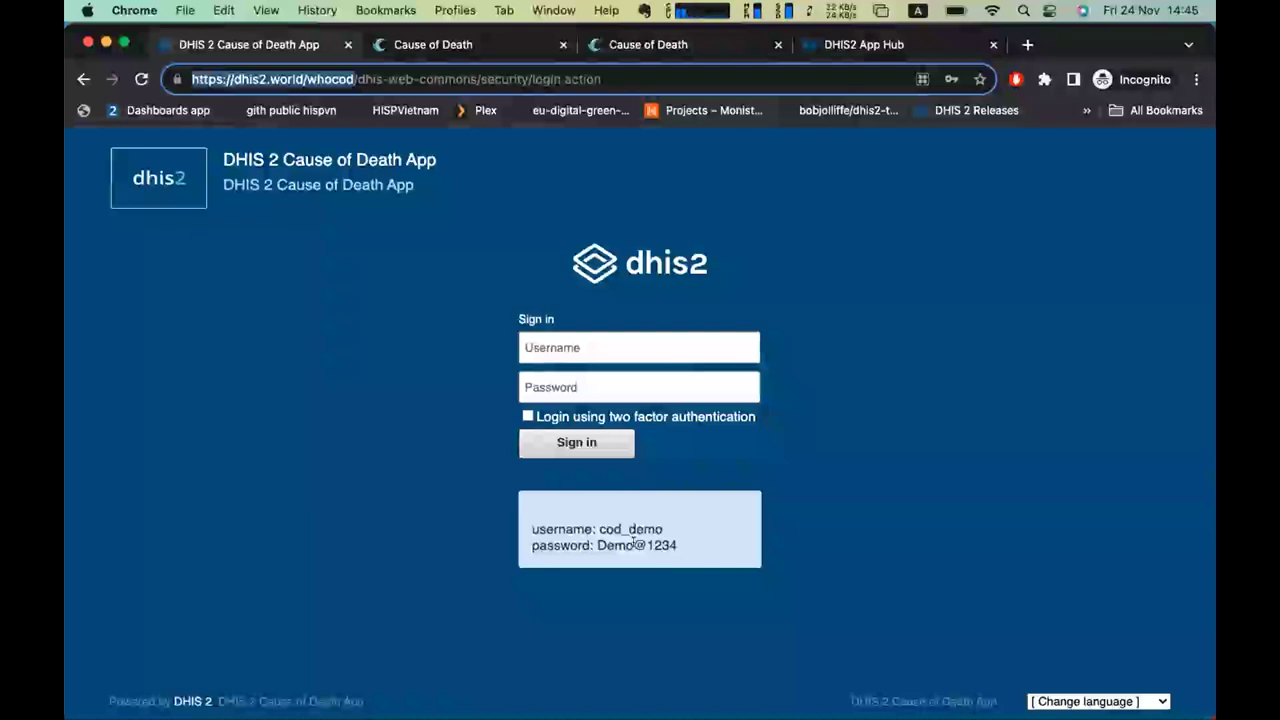
Sign in to the whocod DHIS2 instance with the demo user's username and password.
click(584, 345)
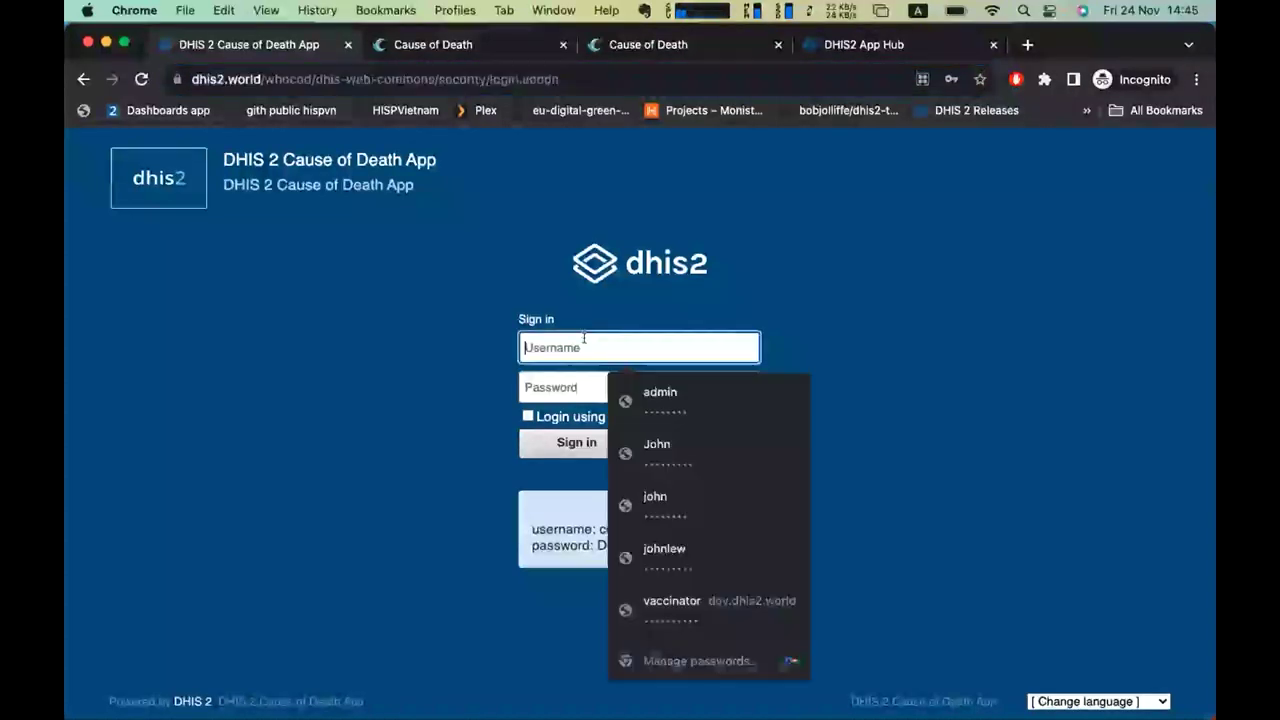
text(john)
key(Tab)
text(Demo@1234)
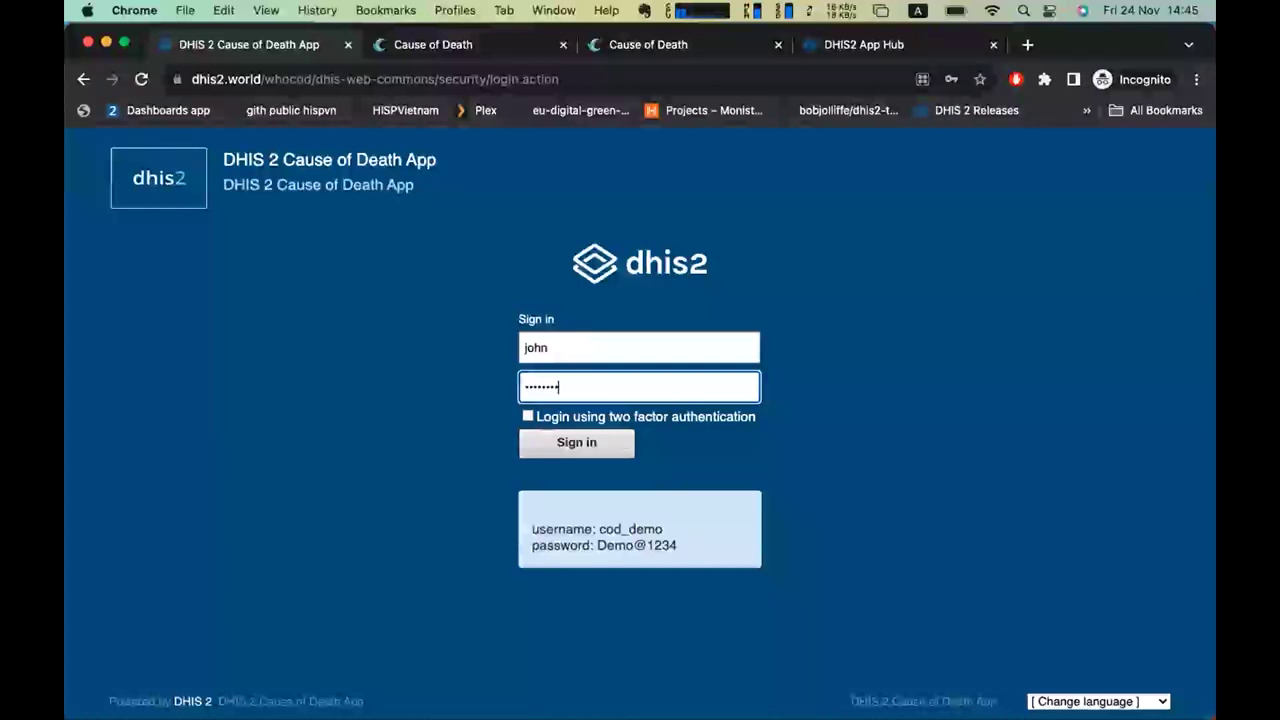
key(Return)
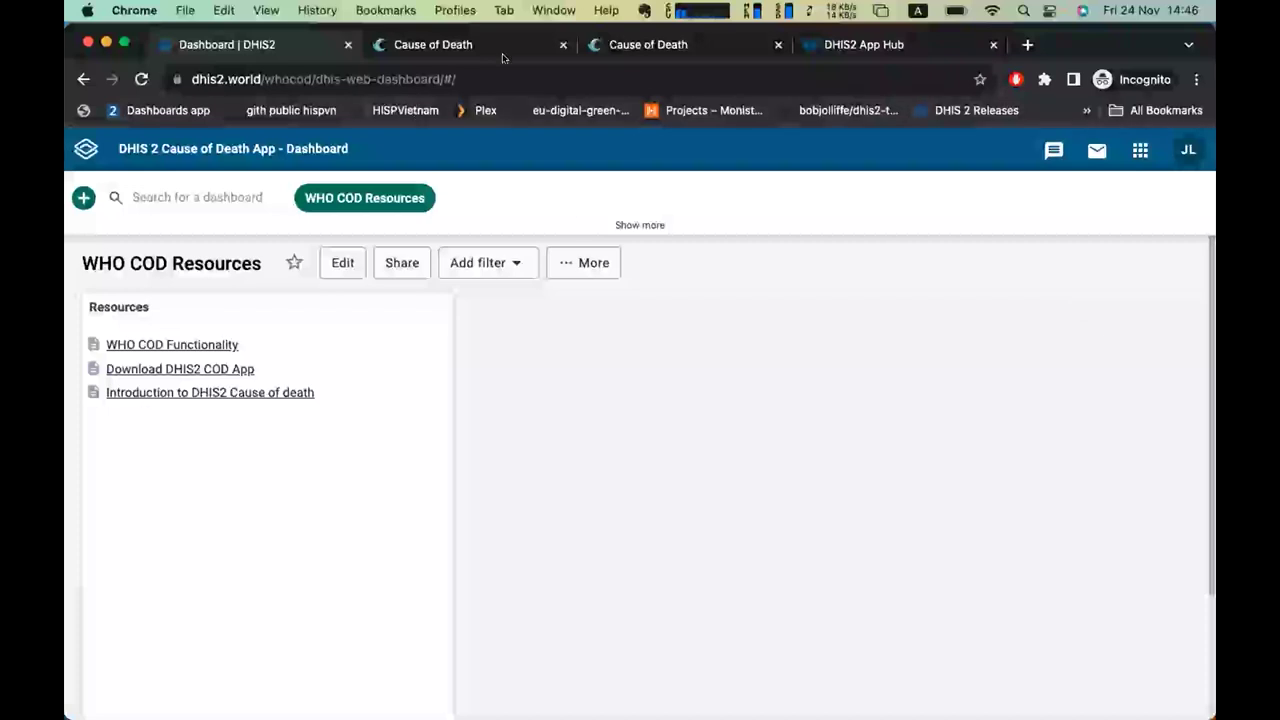
Open the ICD-11 Cause of Death app from the apps grid.
click(1140, 150)
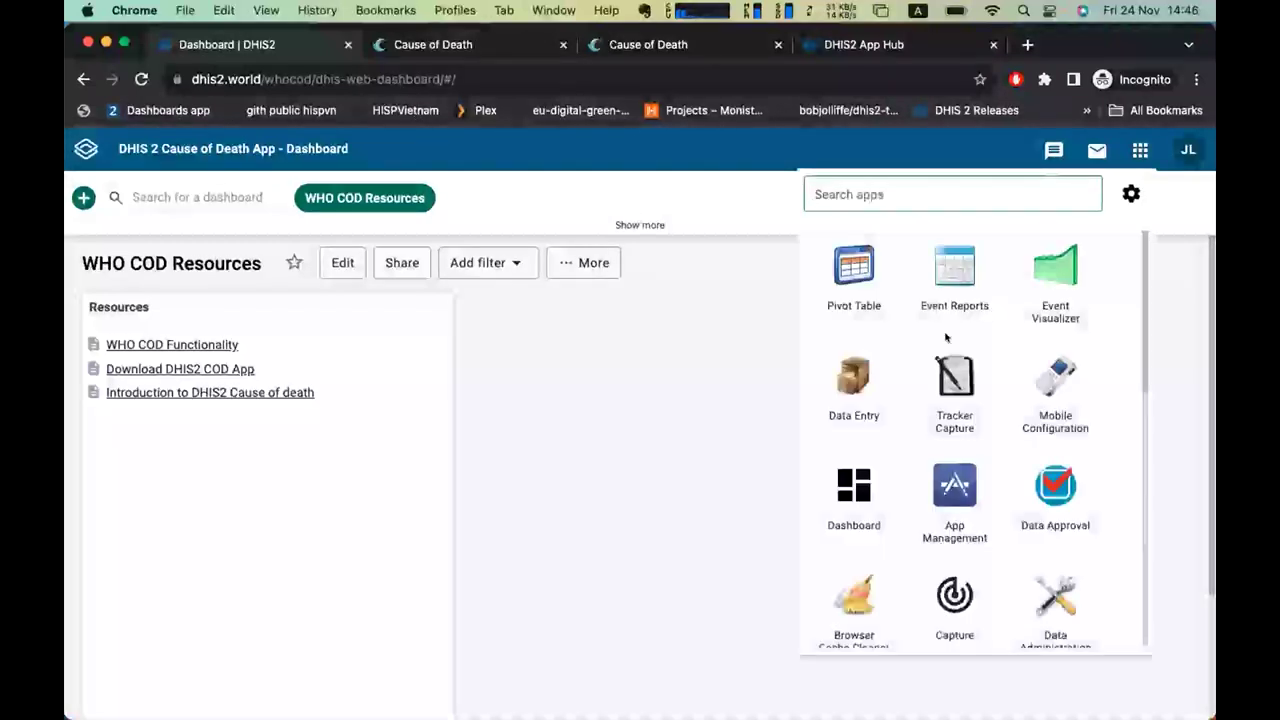
scroll(946, 337, down, 5)
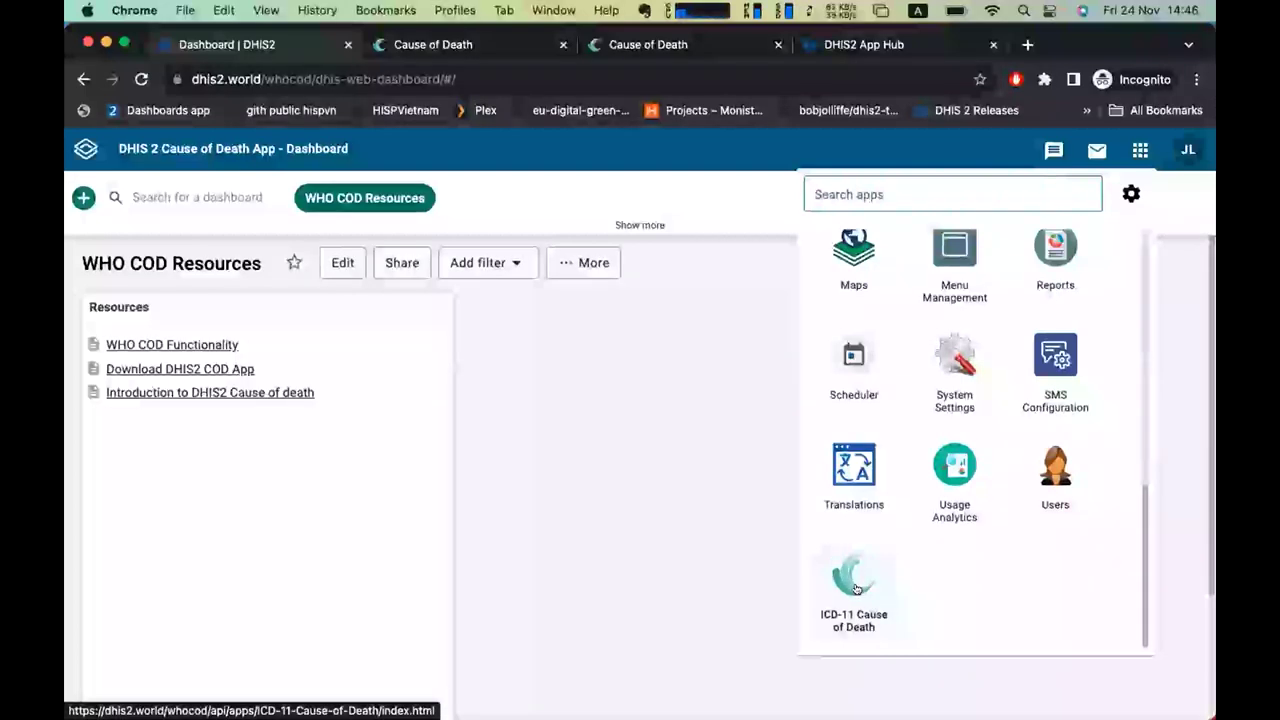
click(440, 44)
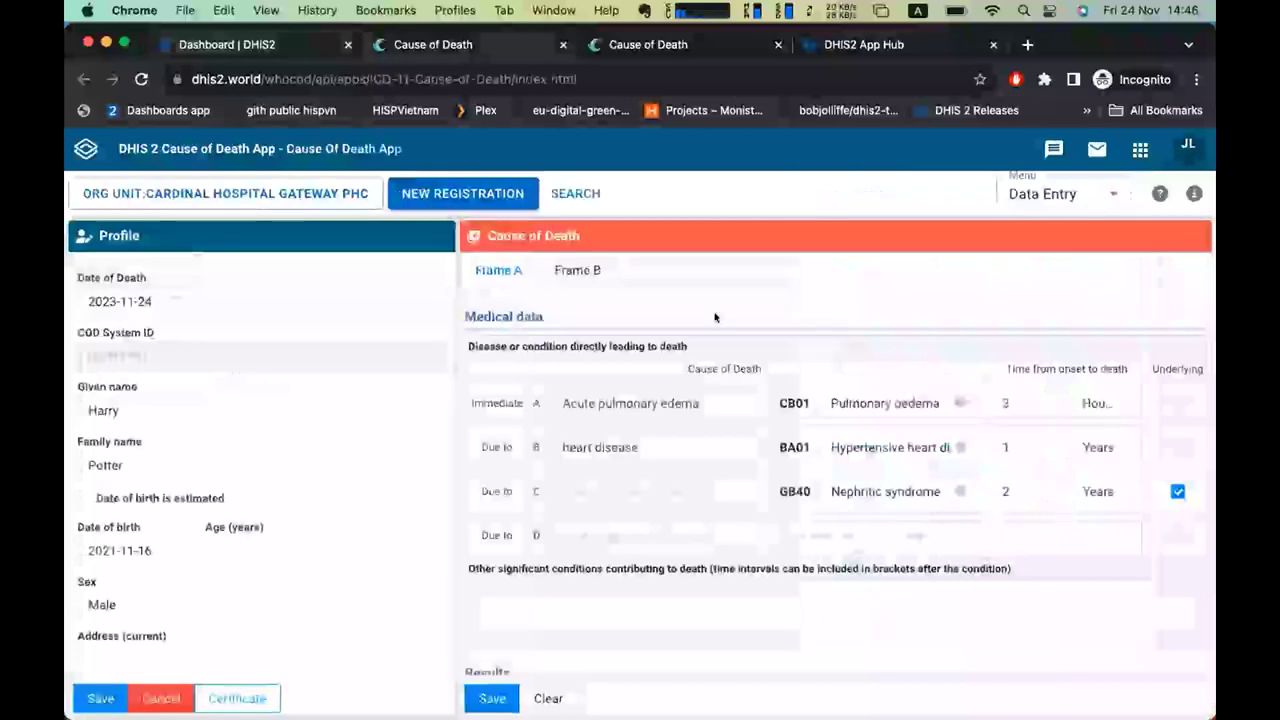
Show the death registrations list and switch to the other Cause of Death tab.
click(168, 697)
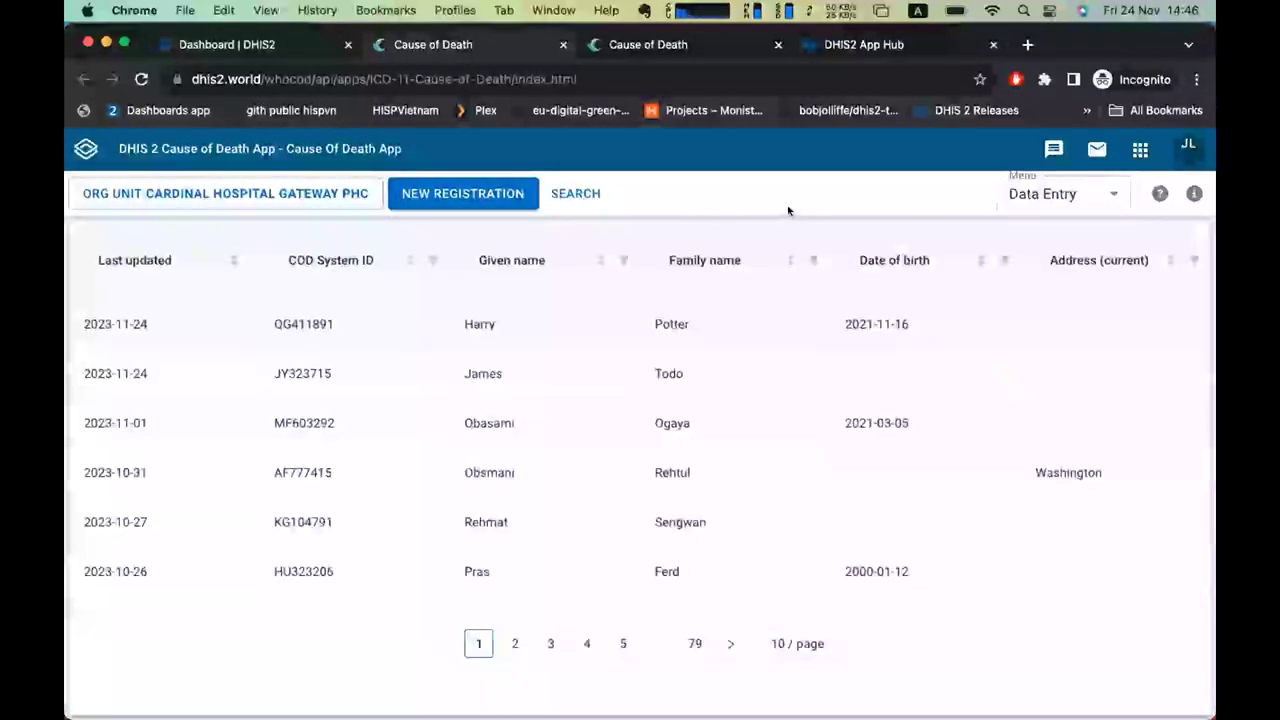
key(super+1)
click(850, 578)
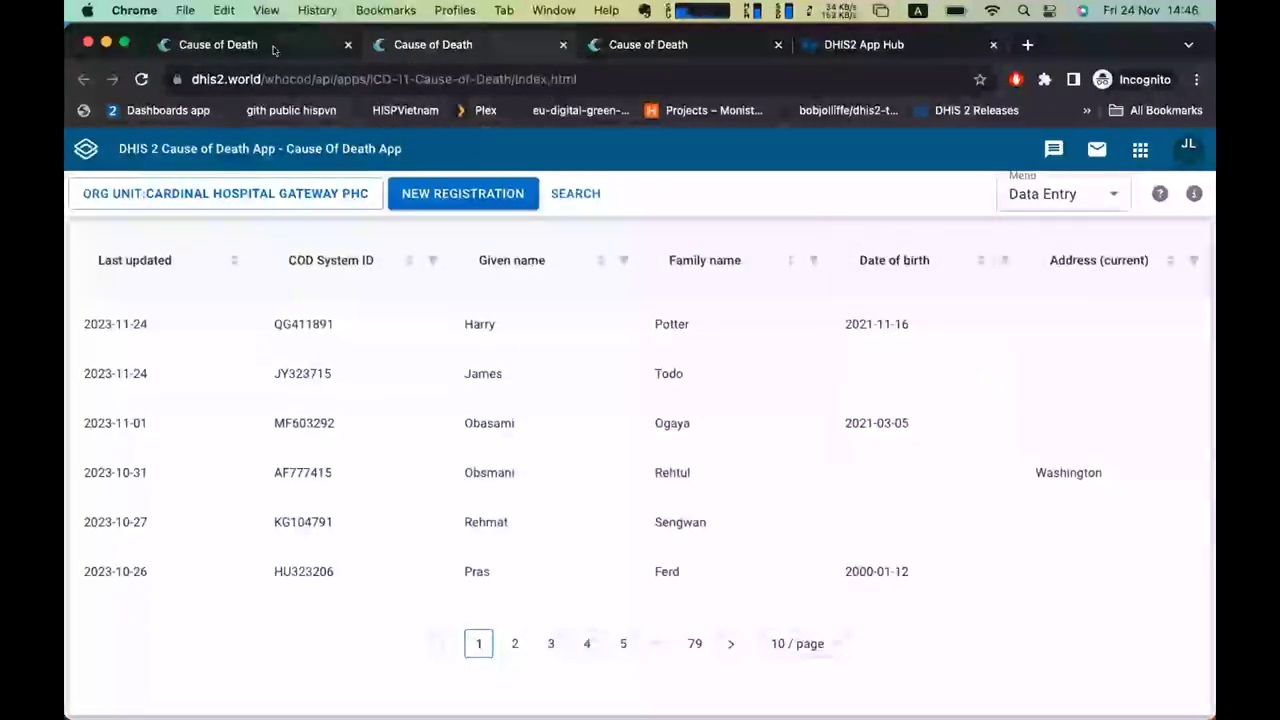
click(433, 48)
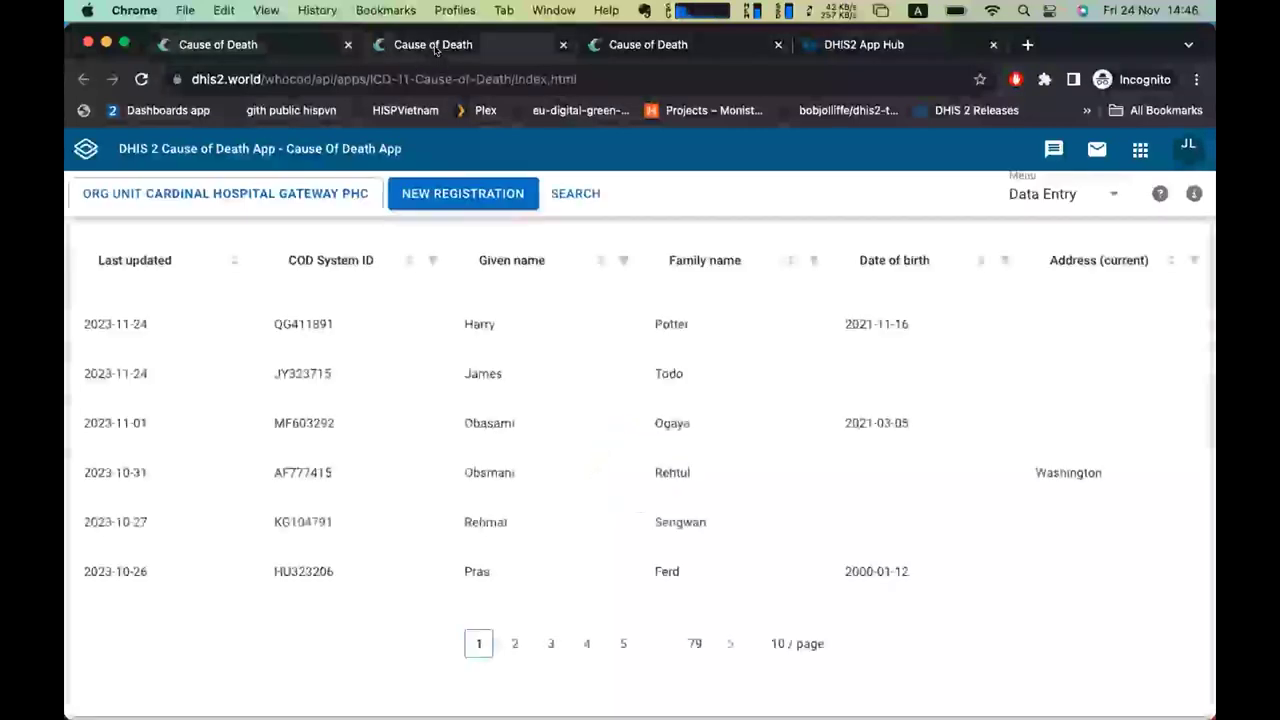
Keep the Data Entry module selected and bring up the User Manual in the Help dialog.
click(1044, 192)
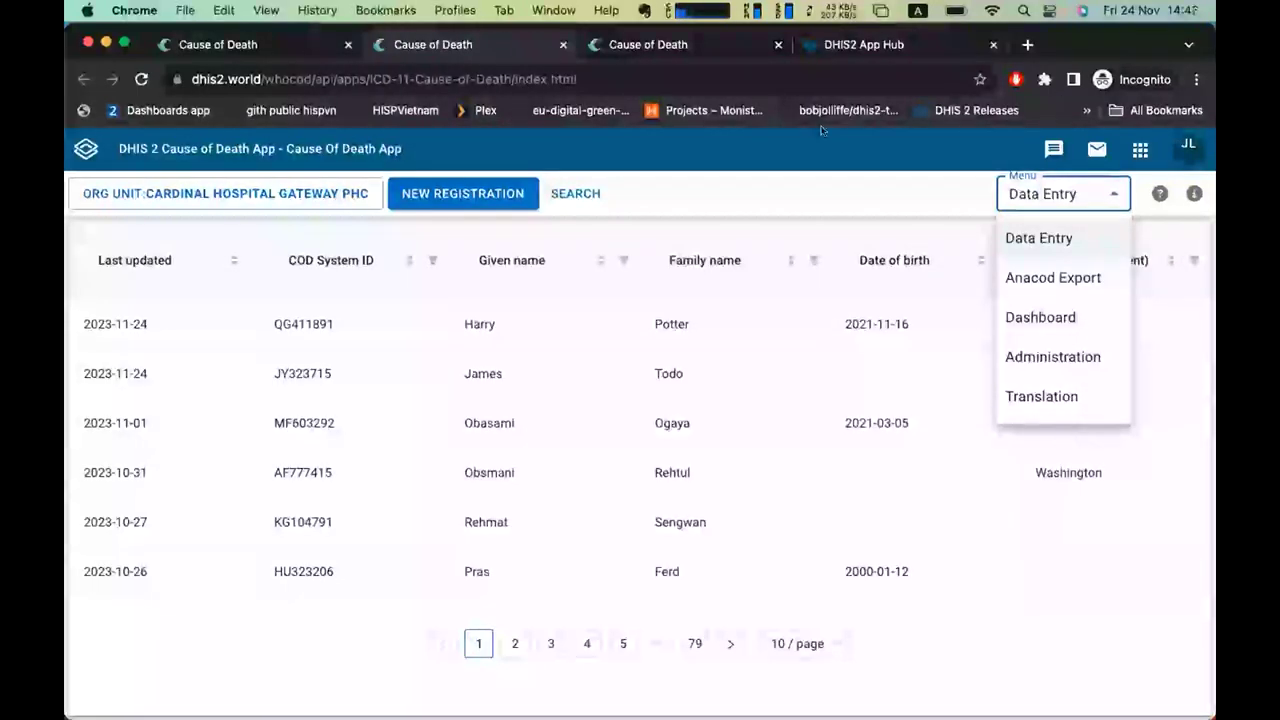
click(880, 180)
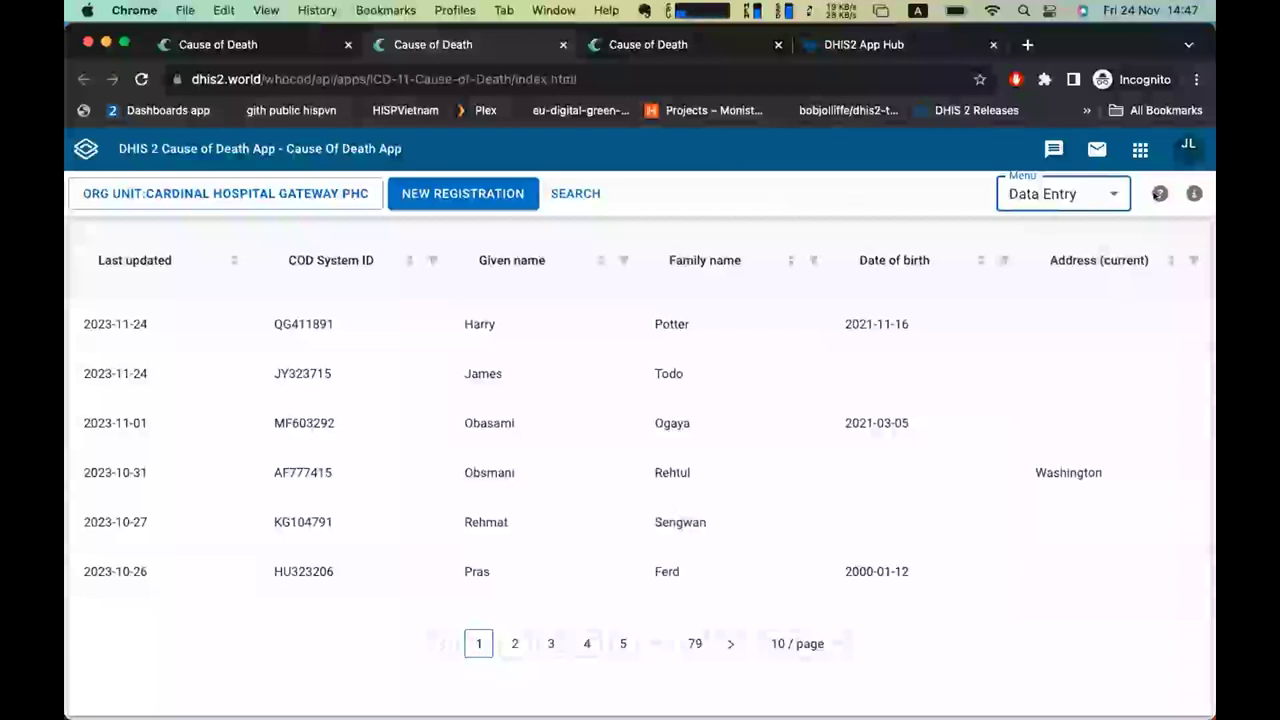
click(1053, 194)
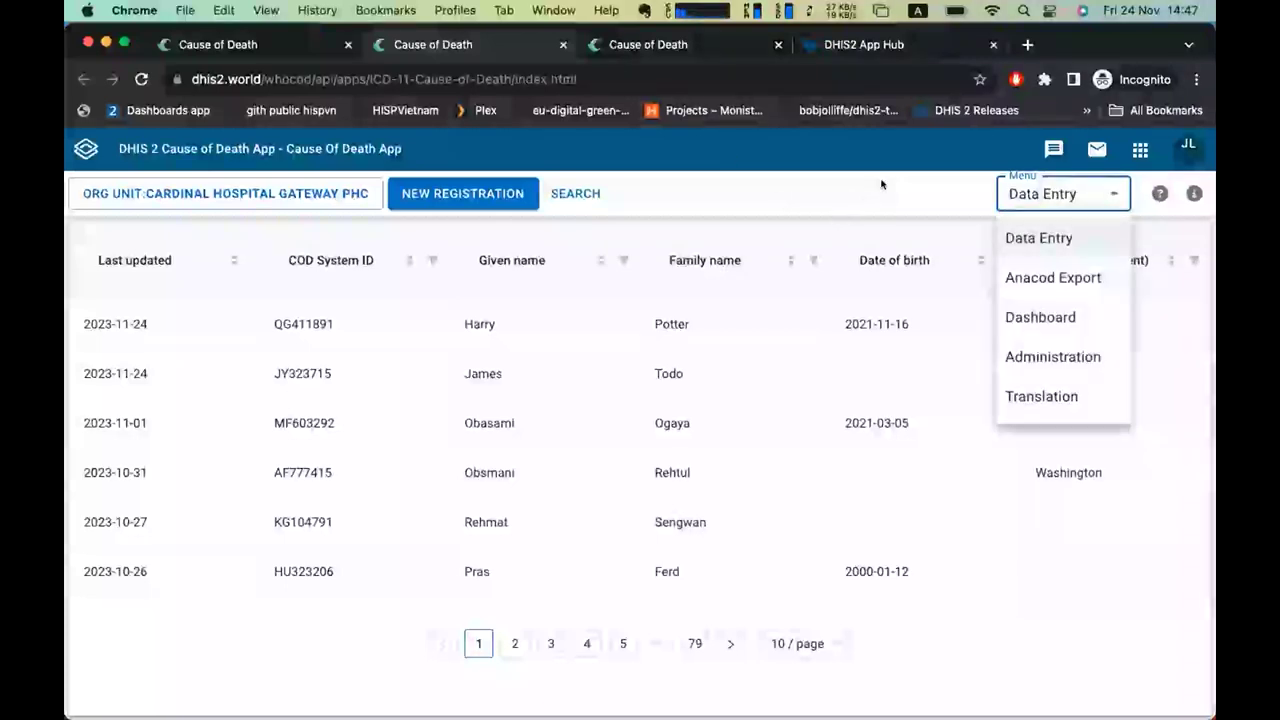
click(1200, 230)
click(1157, 193)
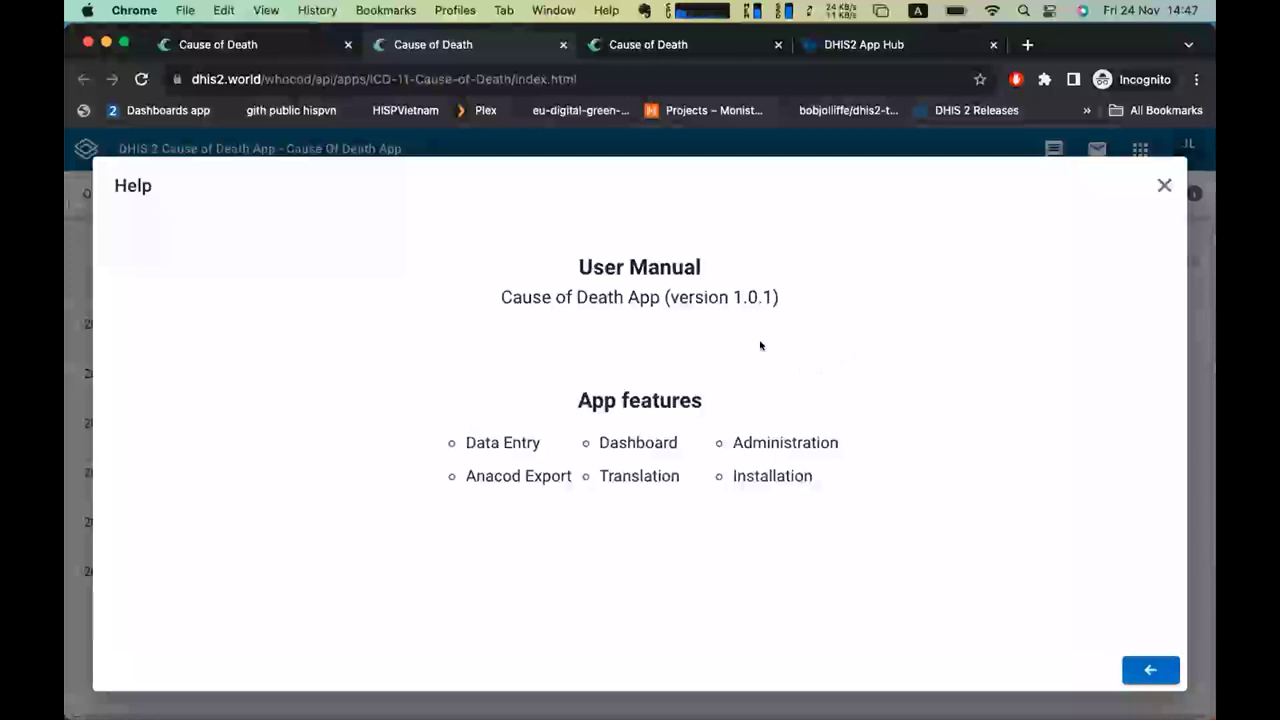
Open the manual's Installation section and read through its download instructions and first-run settings.
click(771, 477)
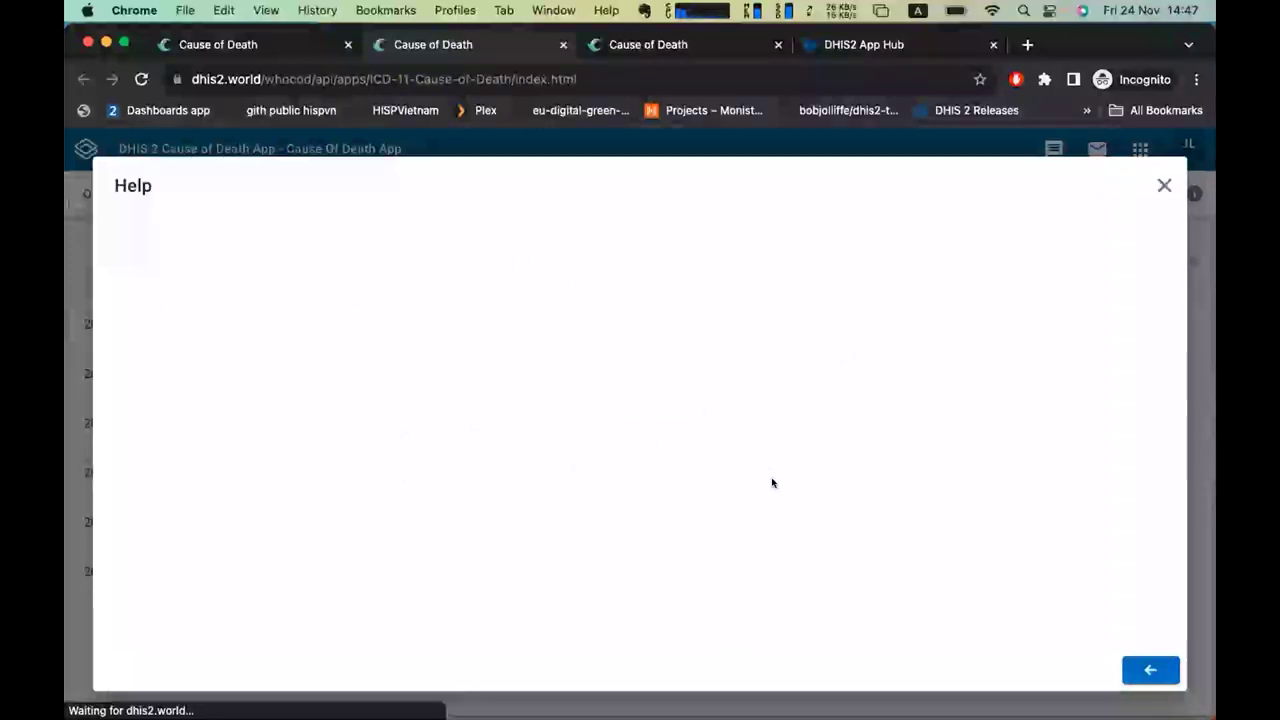
scroll(771, 482, down, 3)
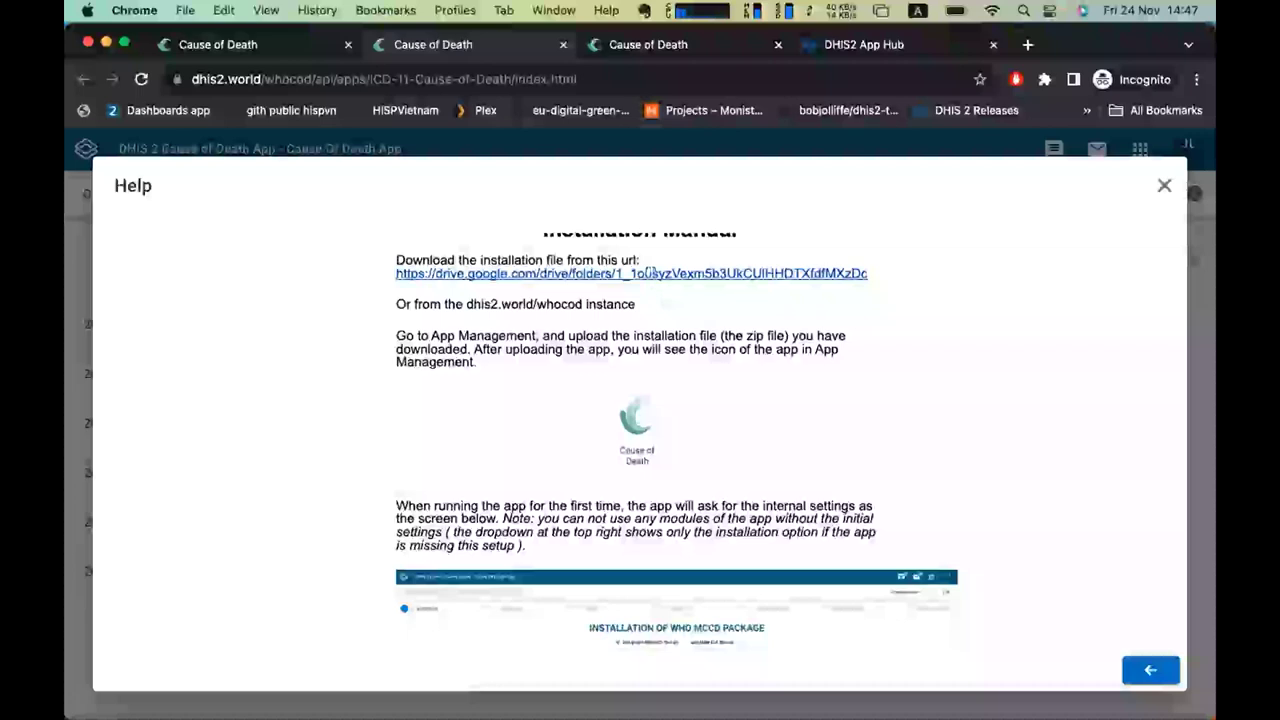
scroll(660, 301, down, 3)
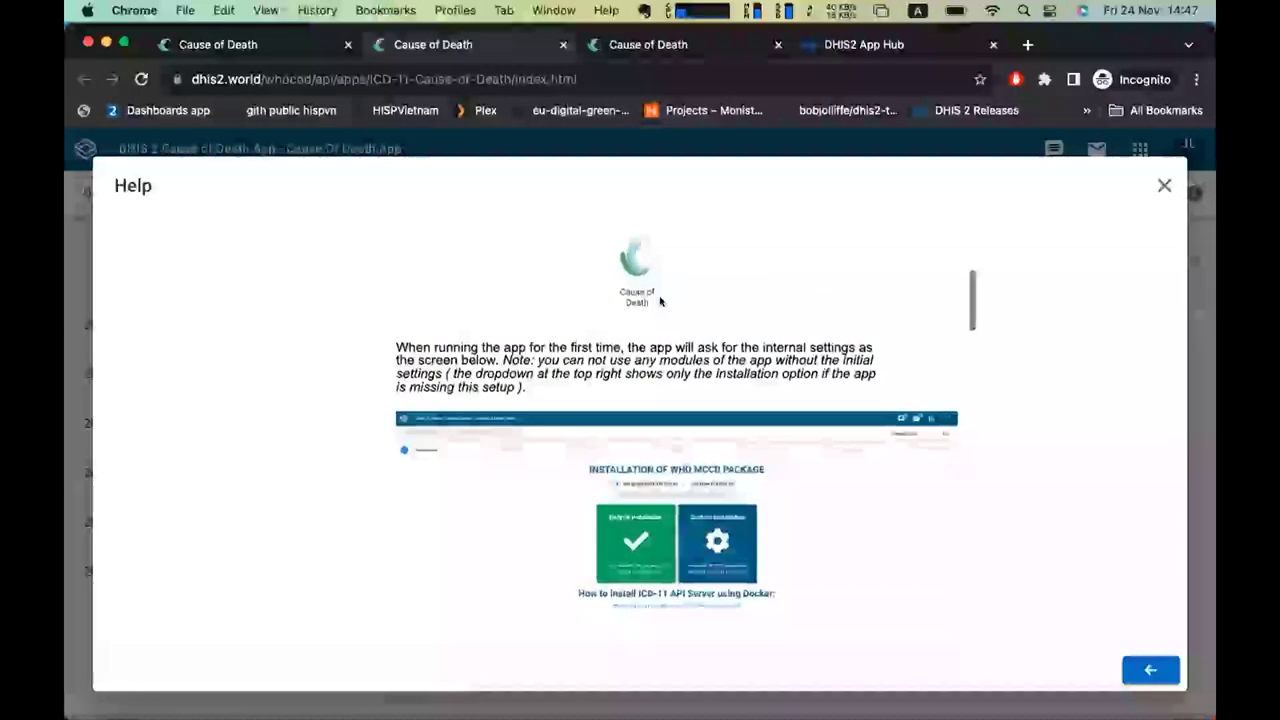
scroll(660, 301, down, 2)
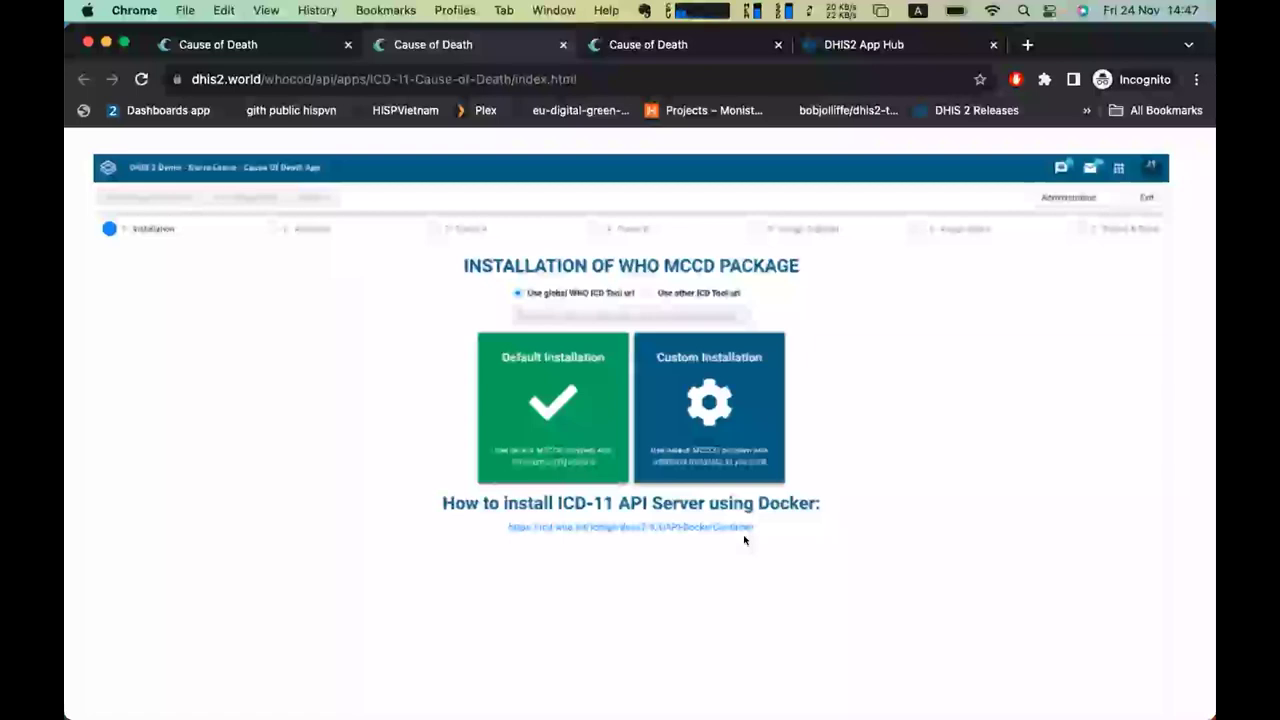
Scroll past Default and Custom Installation to the Attributes step on Tracked Entity Attributes.
scroll(782, 571, down, 8)
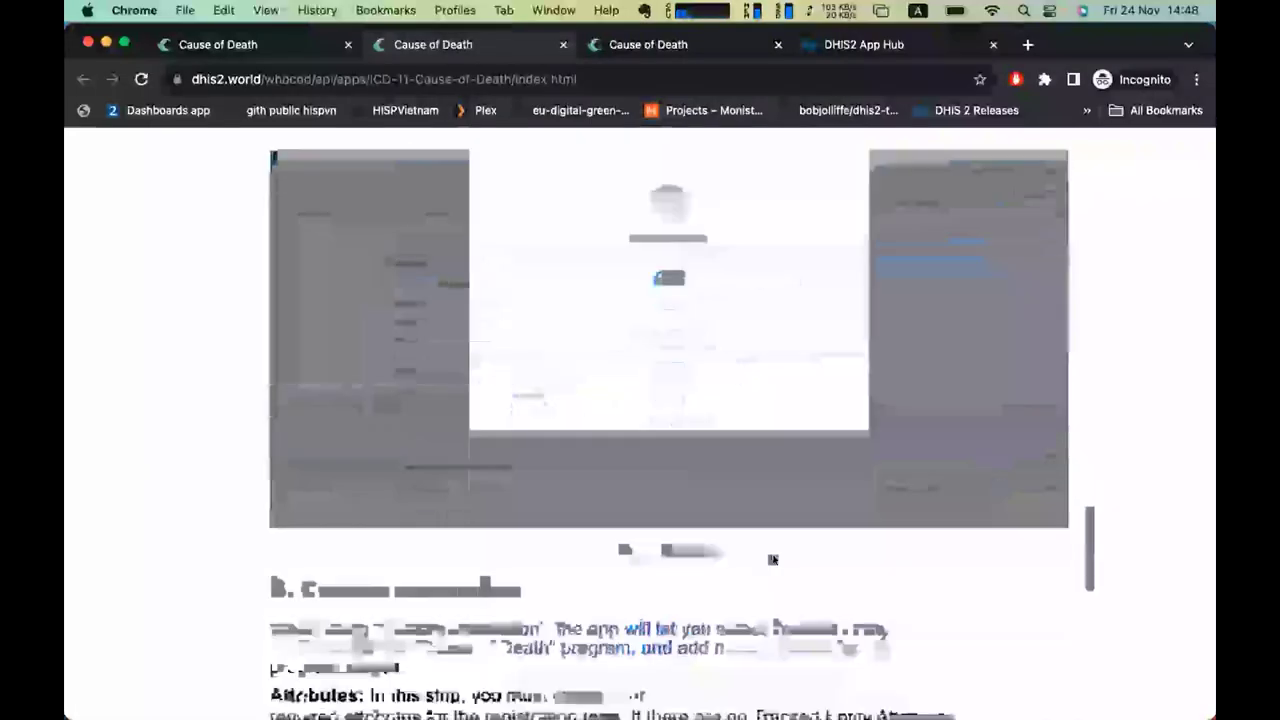
scroll(773, 560, down, 7)
scroll(773, 560, down, 2)
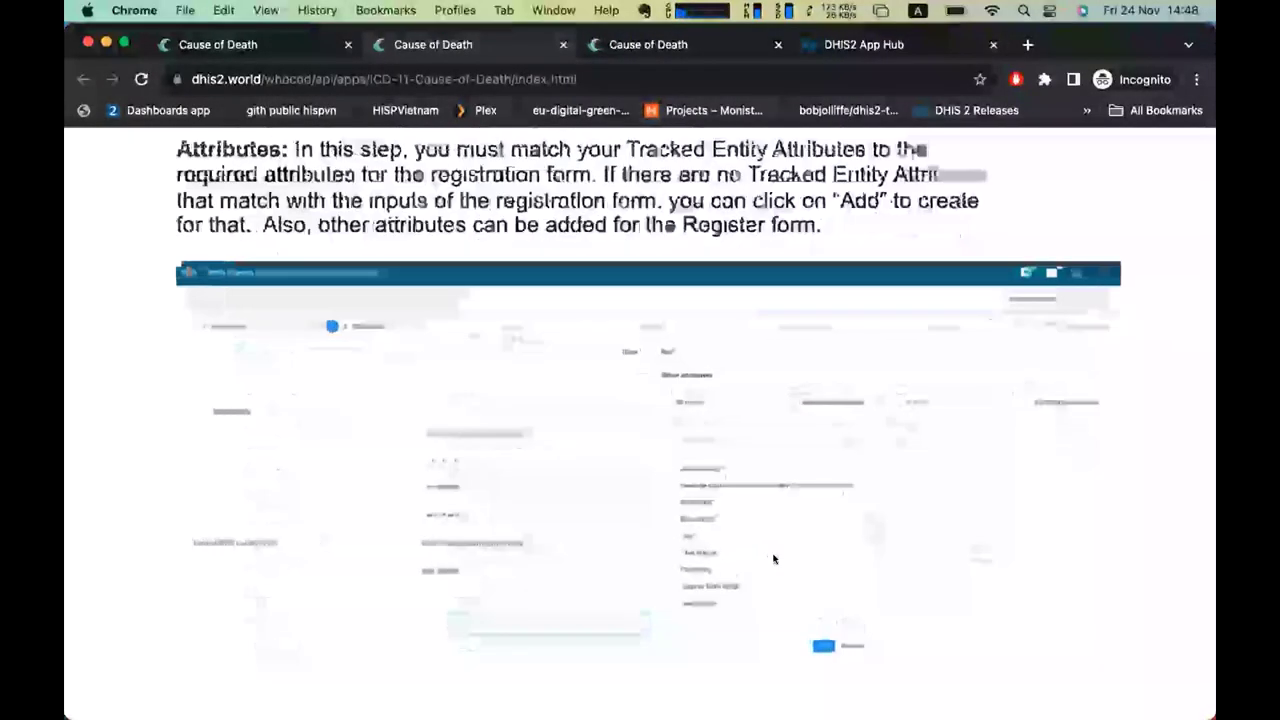
scroll(773, 559, down, 2)
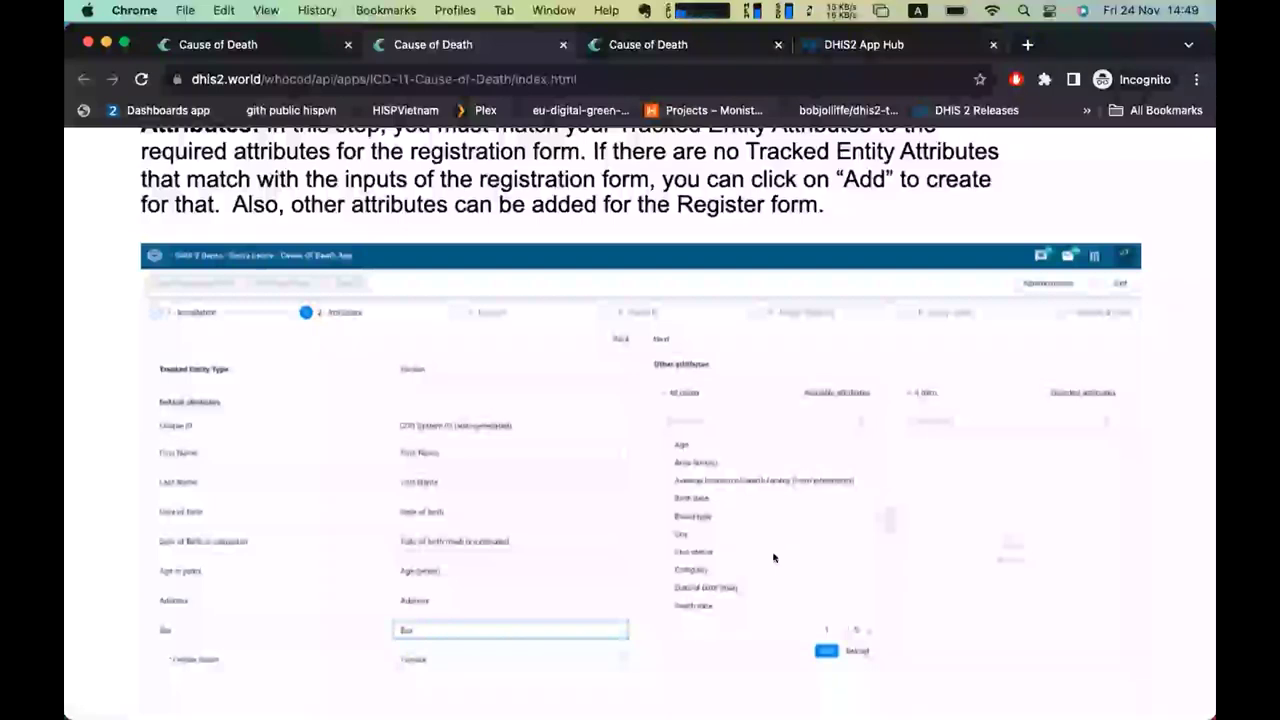
Scroll through Frame A, Frame B, org-unit and user-group assignment to Figure 11 and Install Complete.
scroll(773, 557, down, 15)
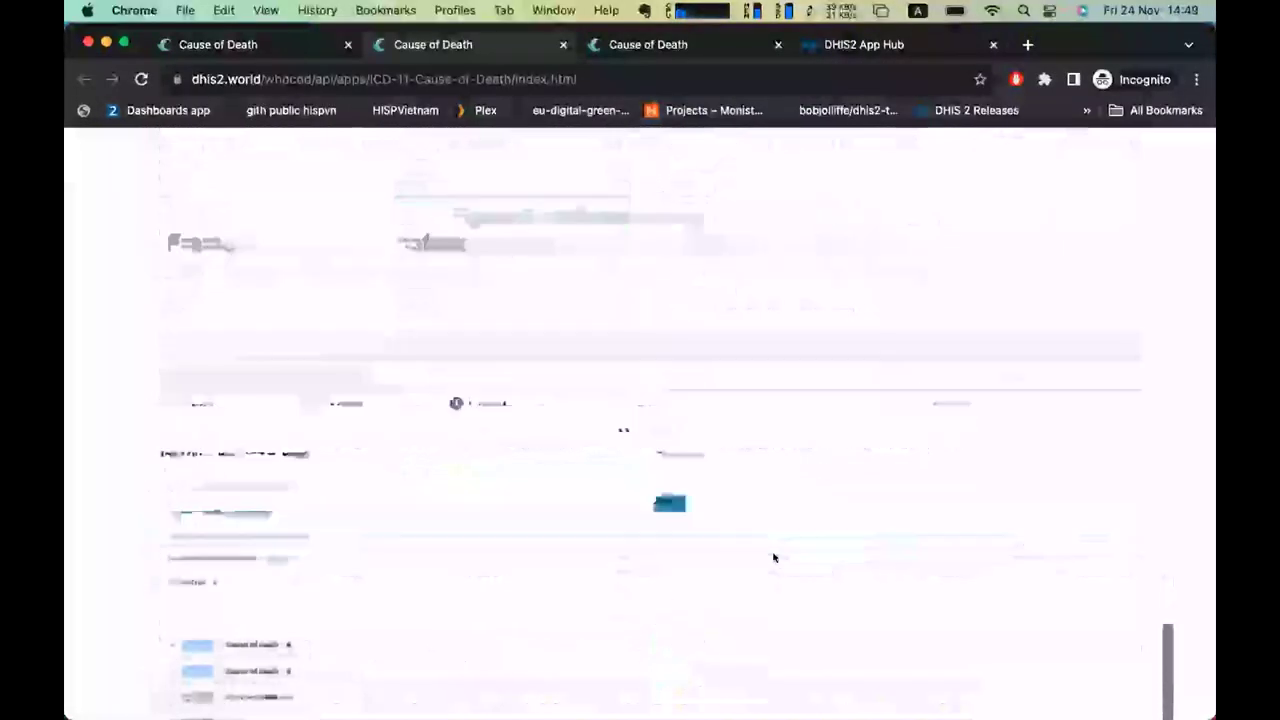
scroll(773, 557, down, 2)
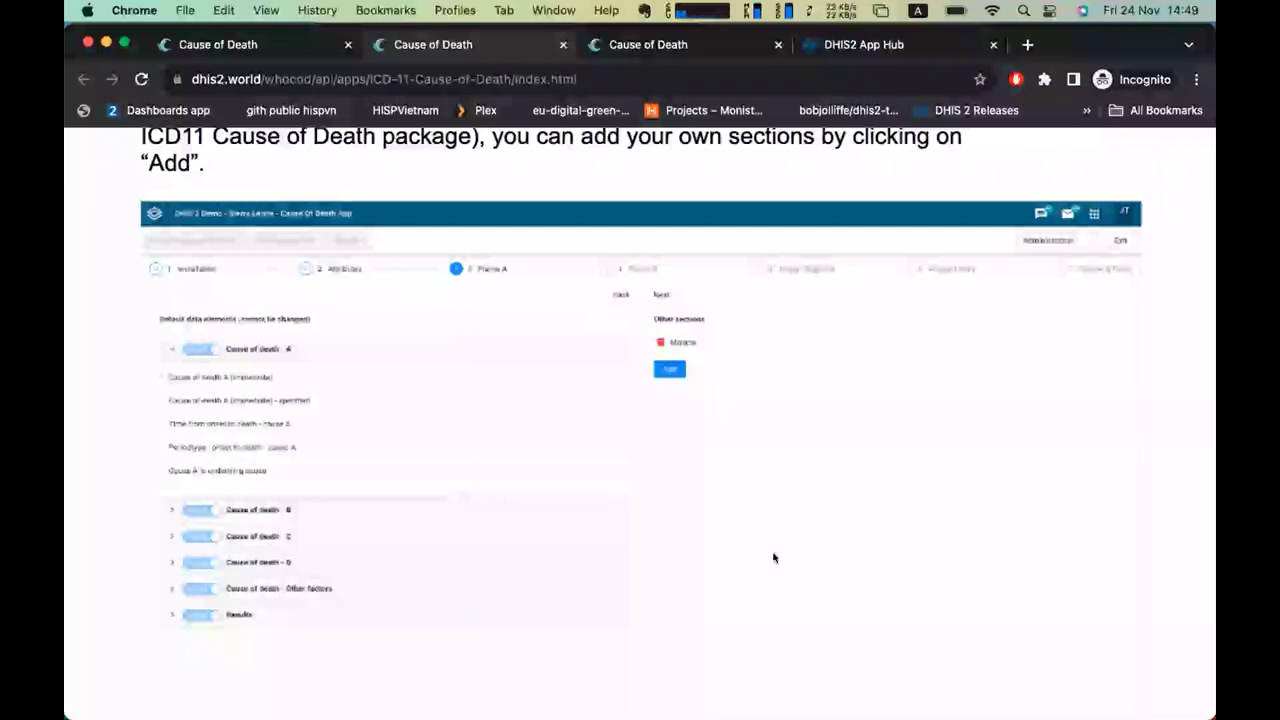
scroll(773, 557, down, 10)
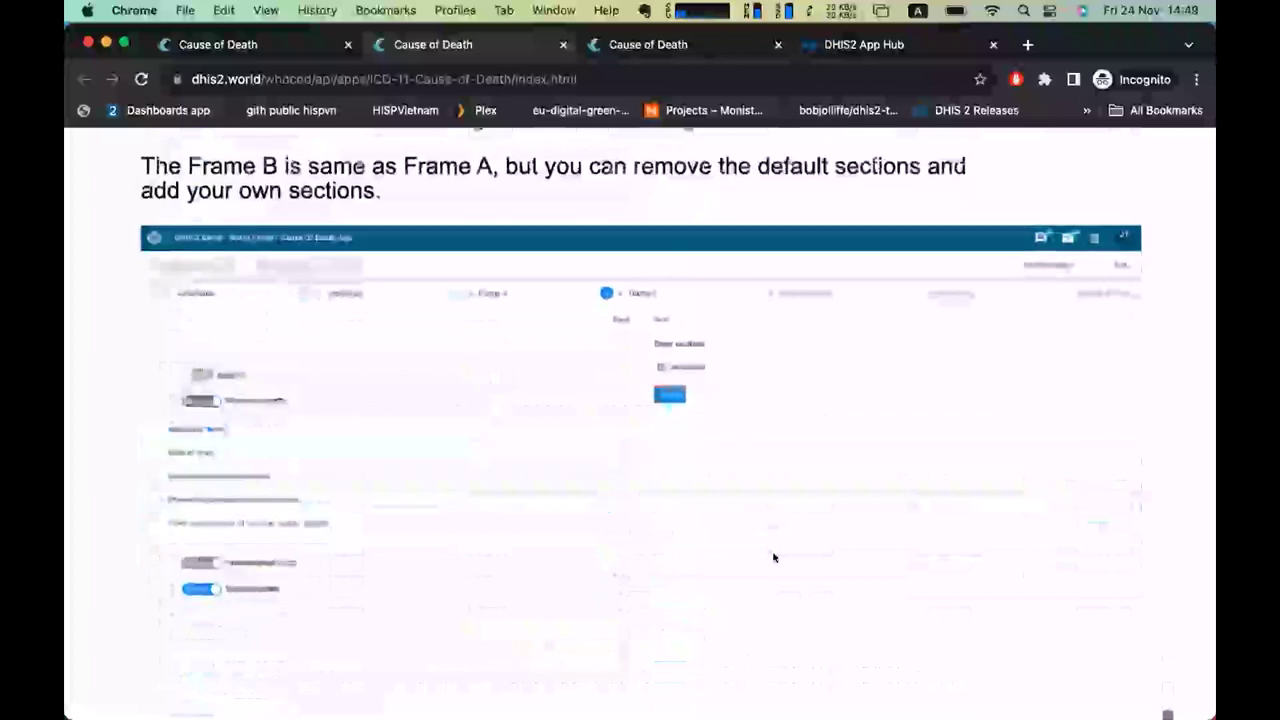
scroll(773, 557, down, 10)
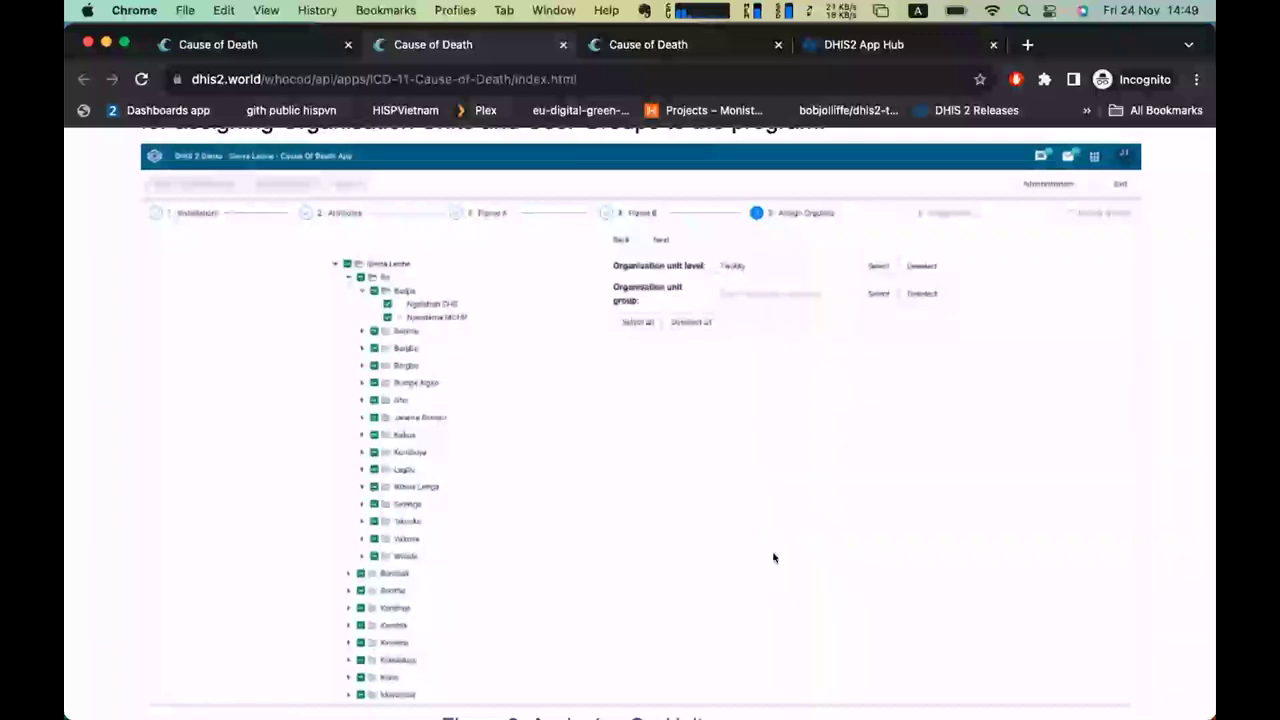
scroll(773, 557, down, 10)
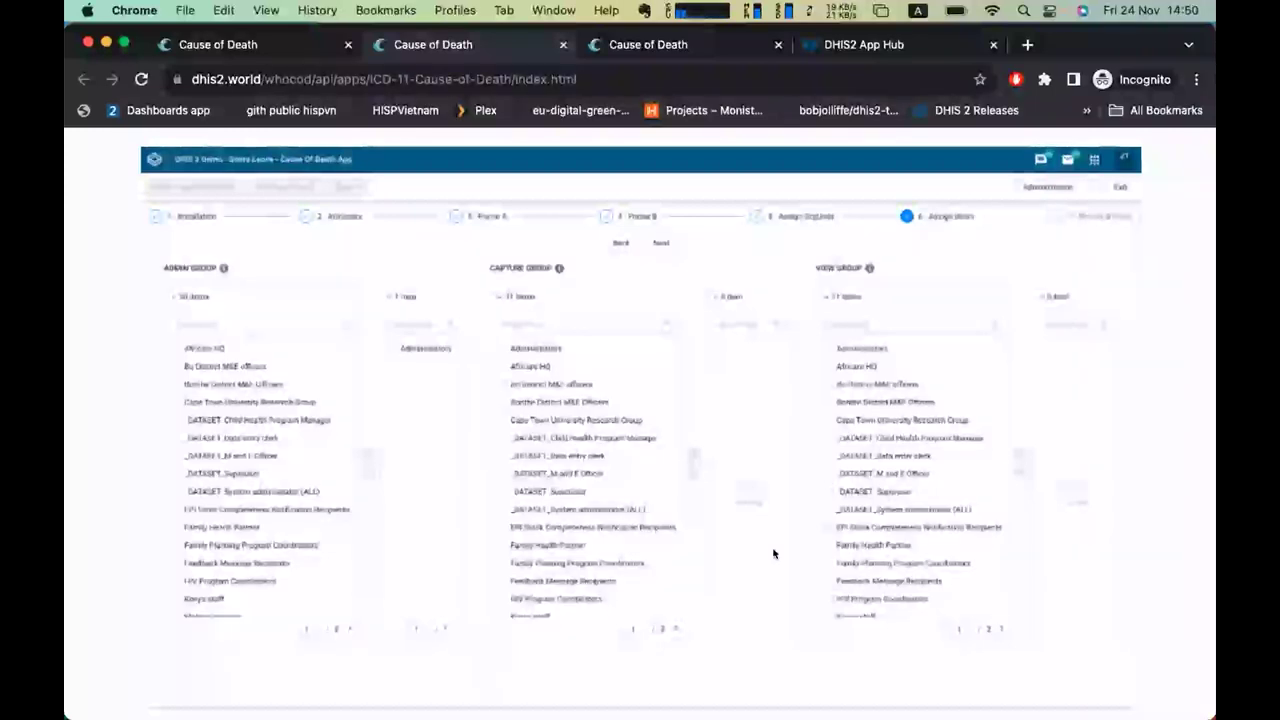
scroll(773, 553, down, 10)
scroll(773, 553, down, 3)
scroll(773, 553, up, 3)
scroll(773, 553, down, 7)
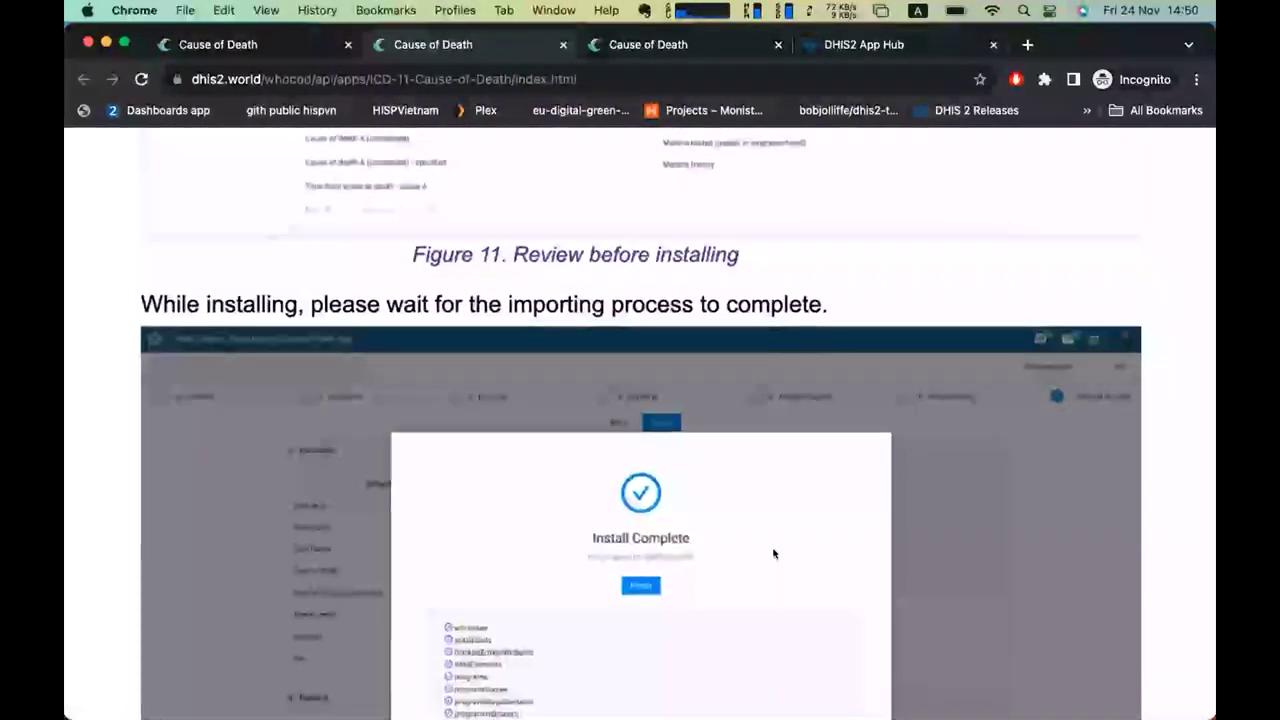
scroll(773, 553, down, 5)
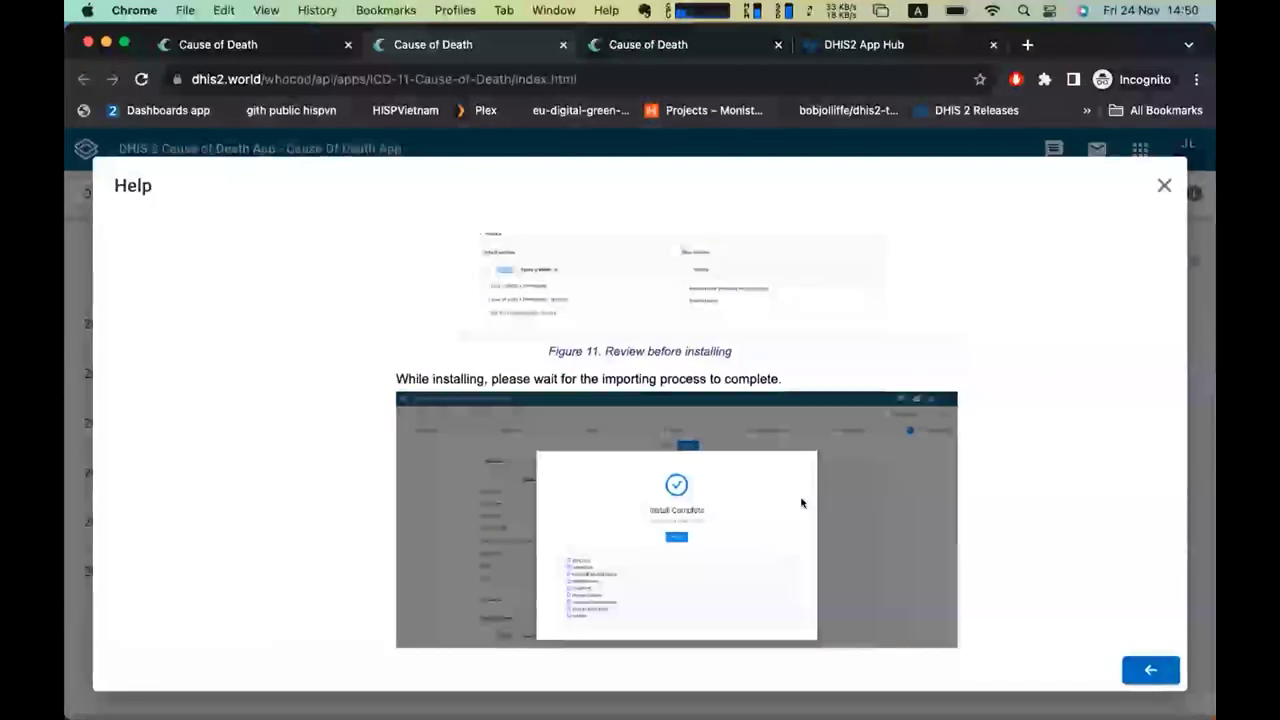
Close the manual, view the About dialog for version 1.0.1, then close it.
click(1160, 187)
click(1194, 193)
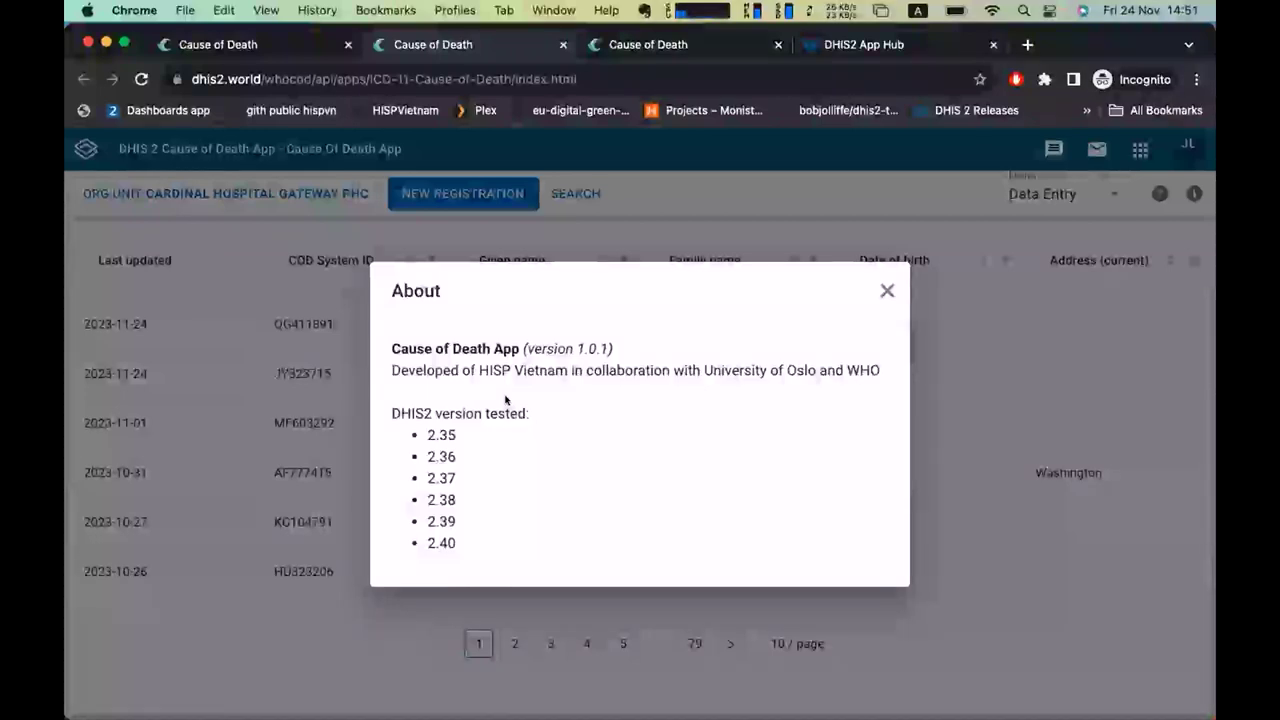
click(1007, 427)
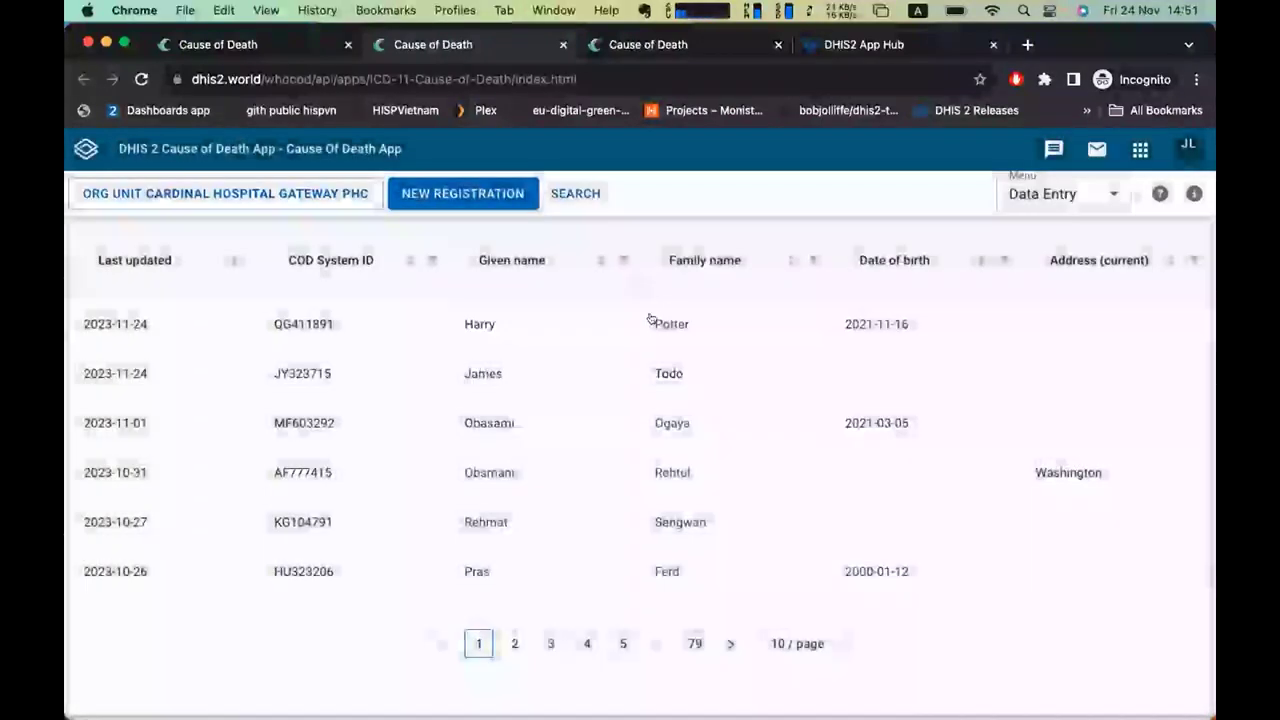
Start a new death registration and enter the person's given name and family name.
click(455, 197)
scroll(369, 326, down, 2)
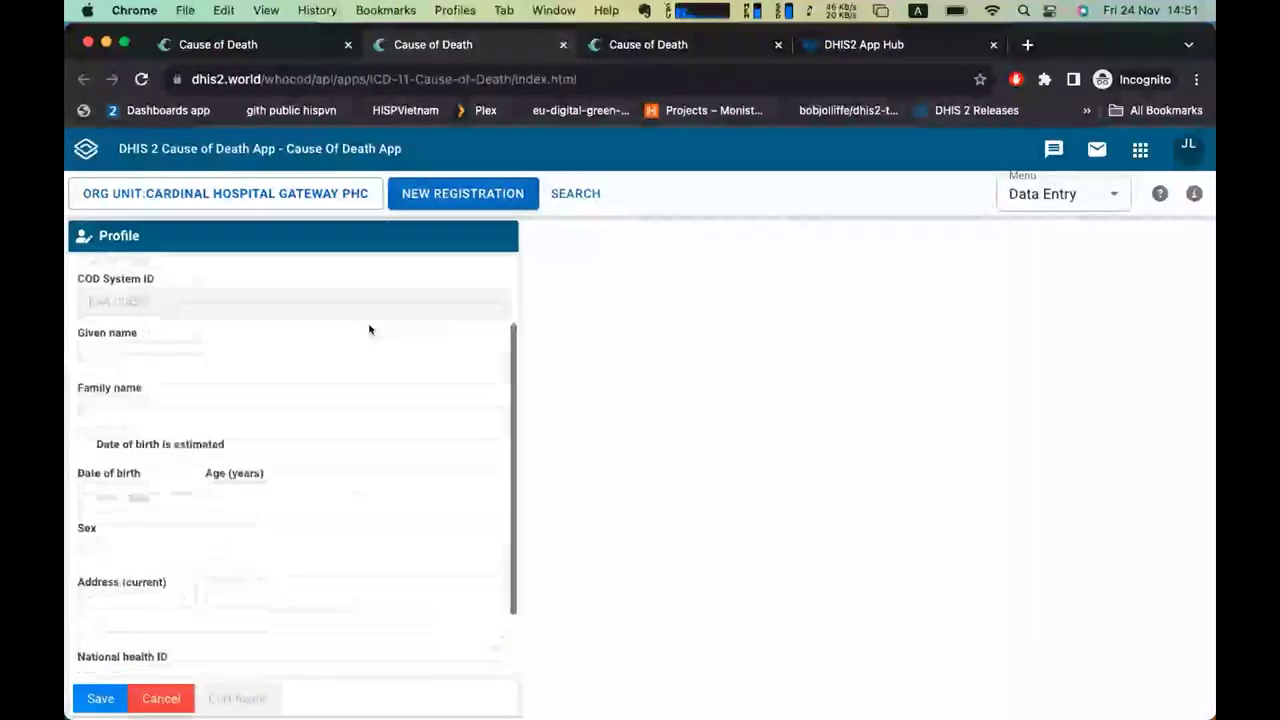
click(261, 336)
text(Harry)
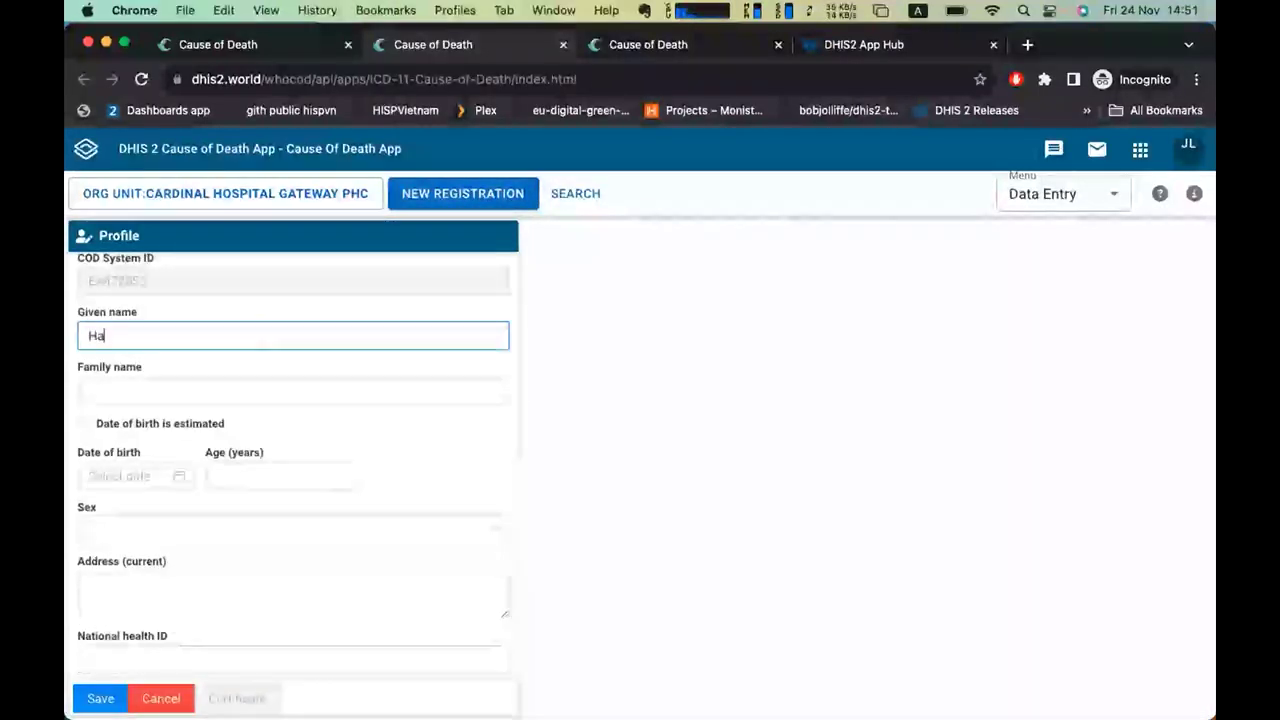
click(229, 382)
text(pottery 10)
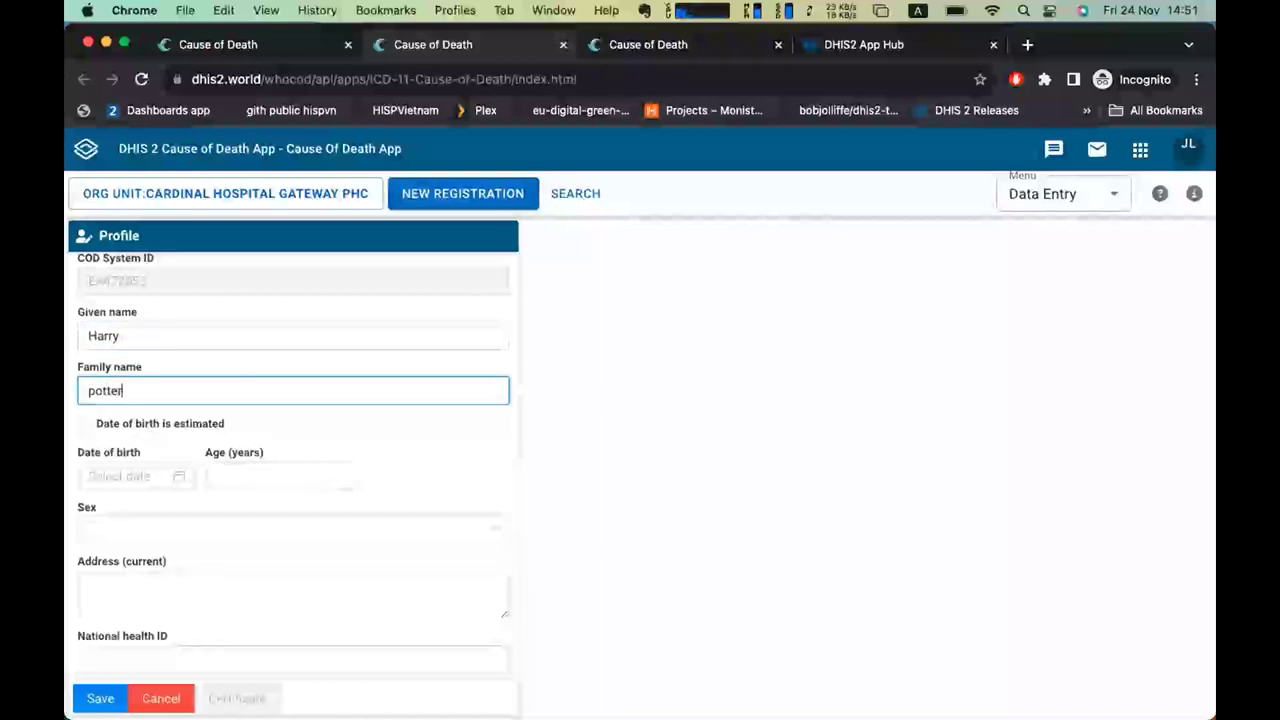
Set age to 23 years and sex to Female, then save the profile.
click(254, 474)
text(23)
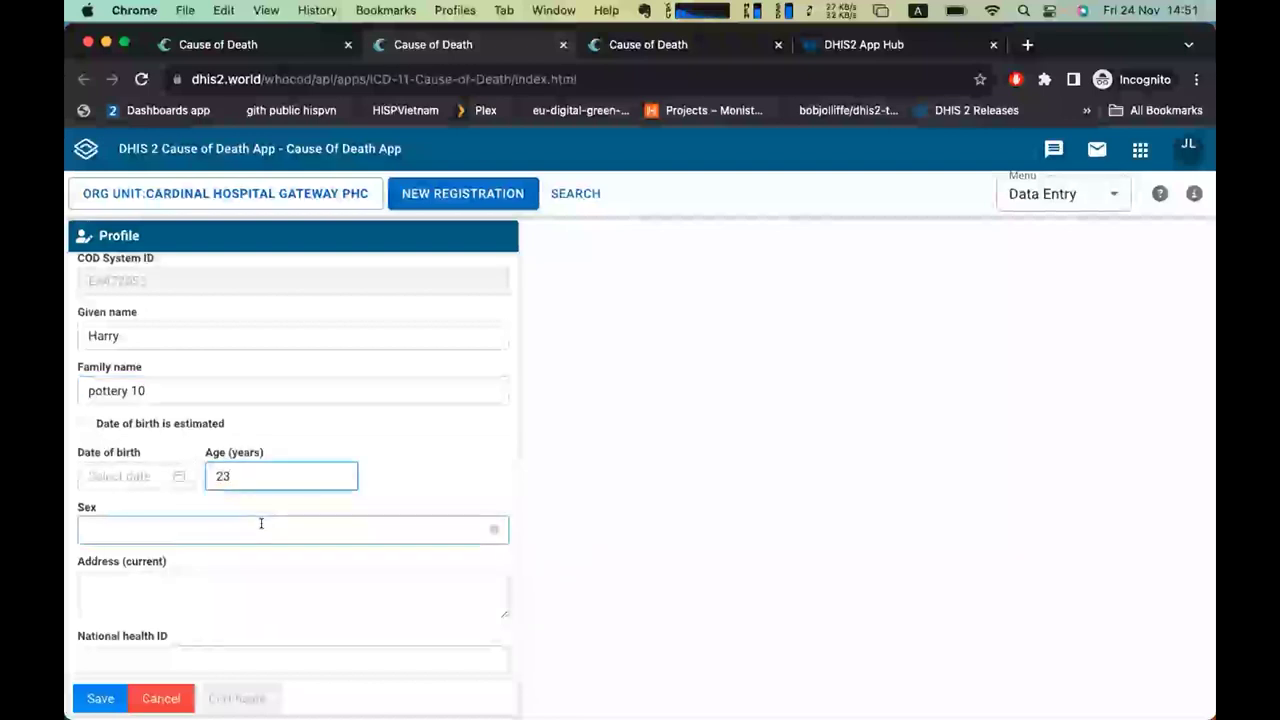
click(263, 526)
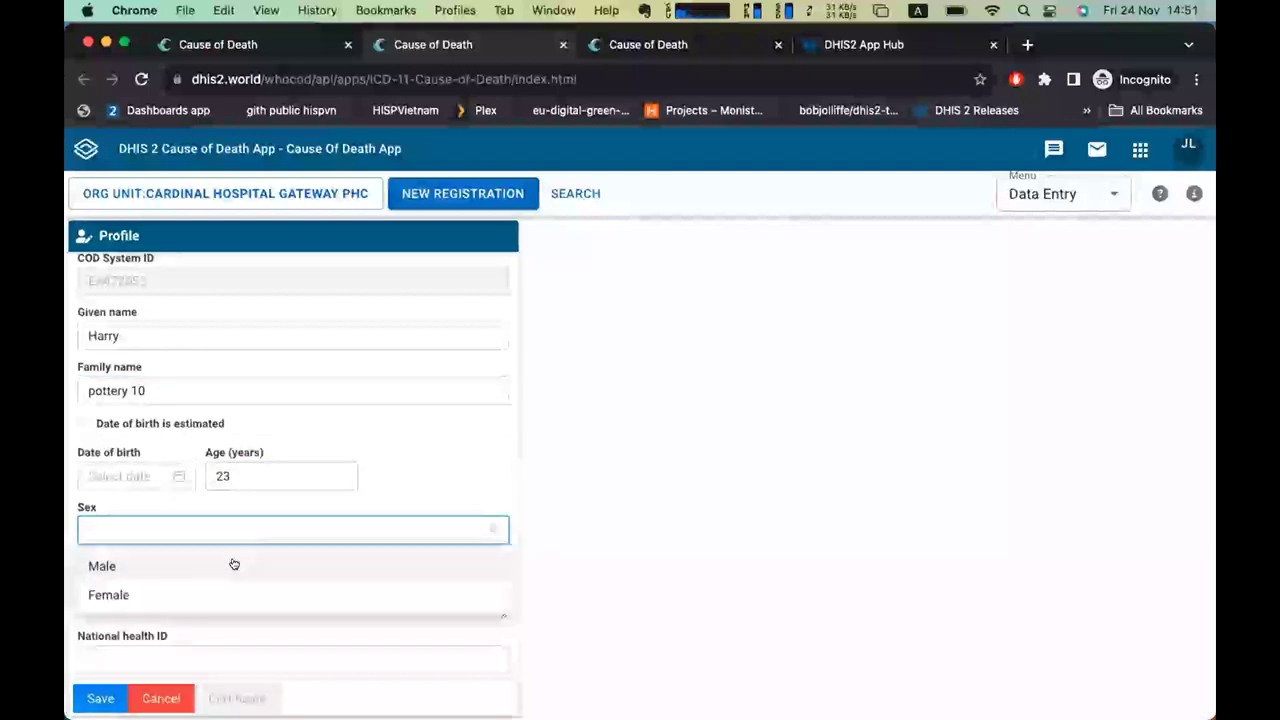
click(231, 596)
scroll(350, 514, down, 2)
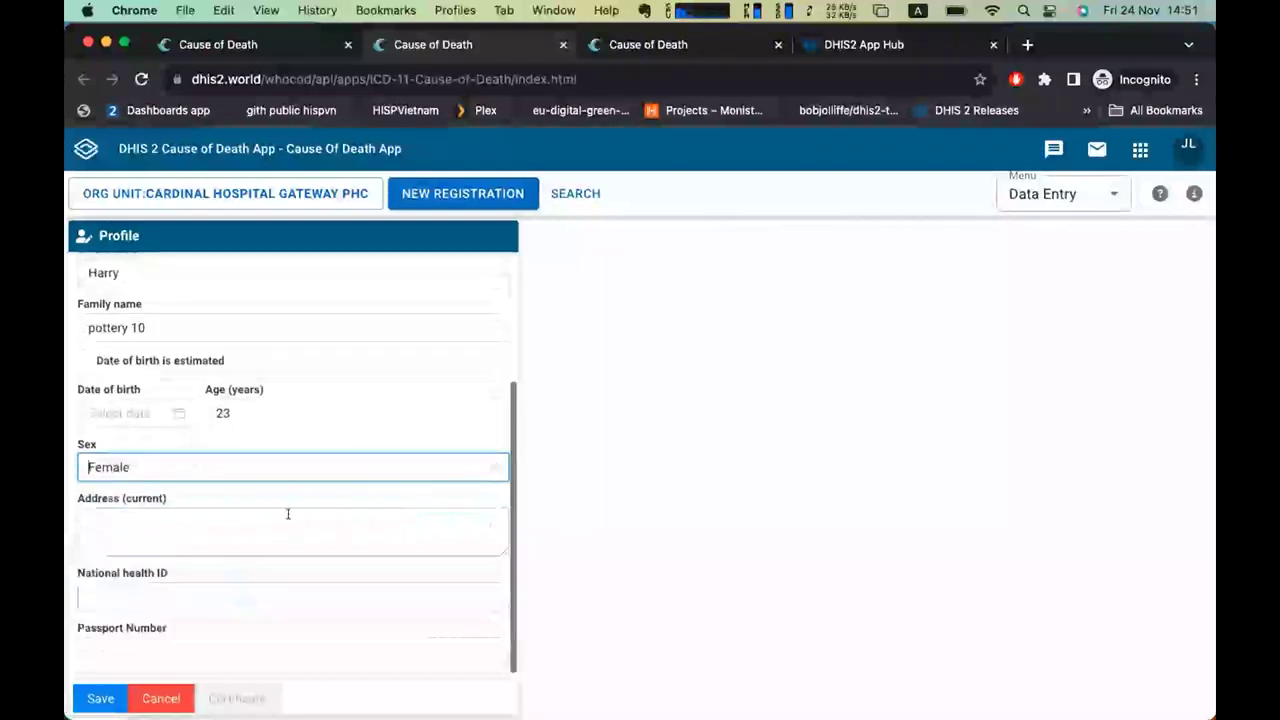
click(80, 702)
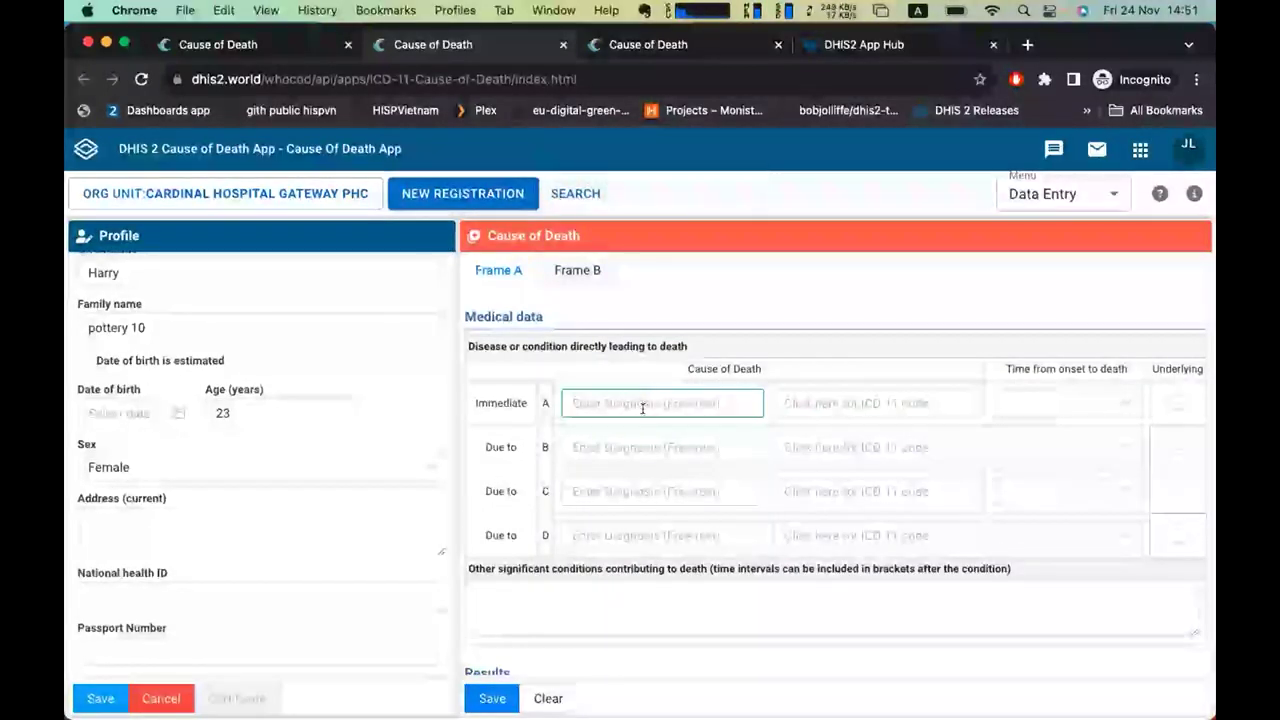
Check the blank Frame A diagnosis and ICD-11 code fields, ending in row A's diagnosis.
click(688, 538)
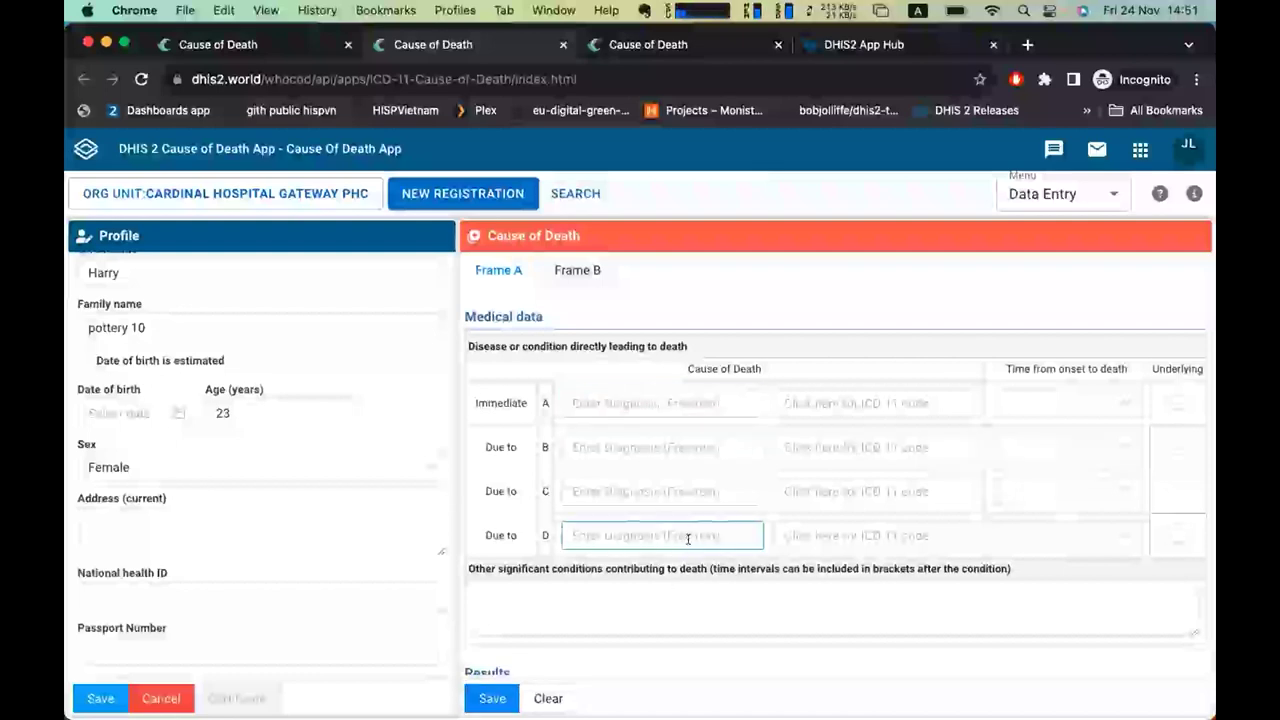
click(873, 403)
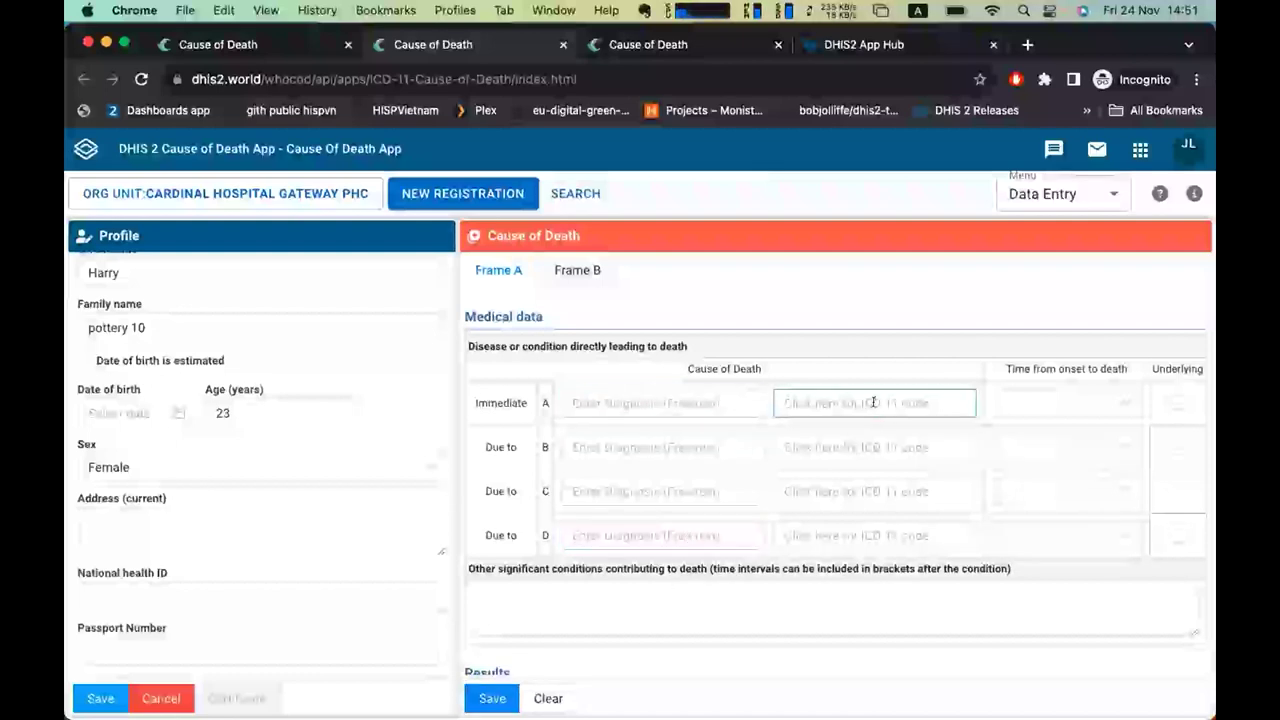
click(659, 399)
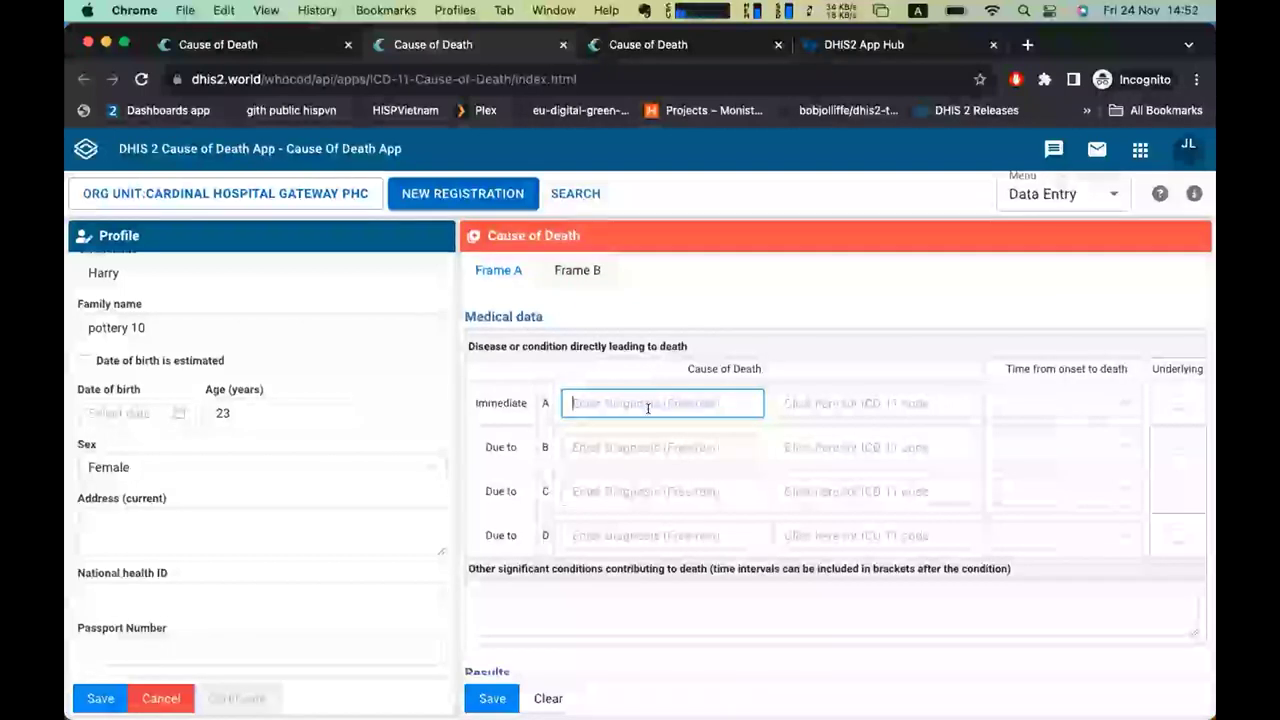
Enter 'edema' as row A's diagnosis and code it CB01 Pulmonary oedema.
text(edema)
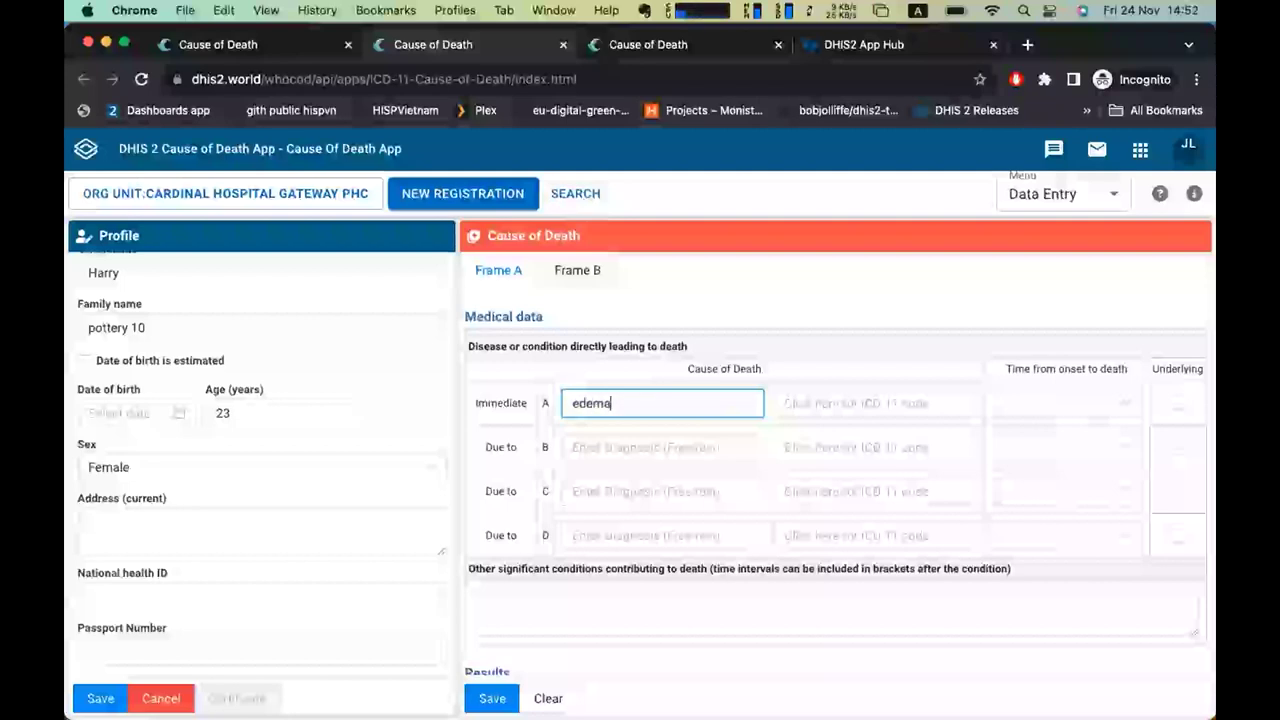
click(848, 406)
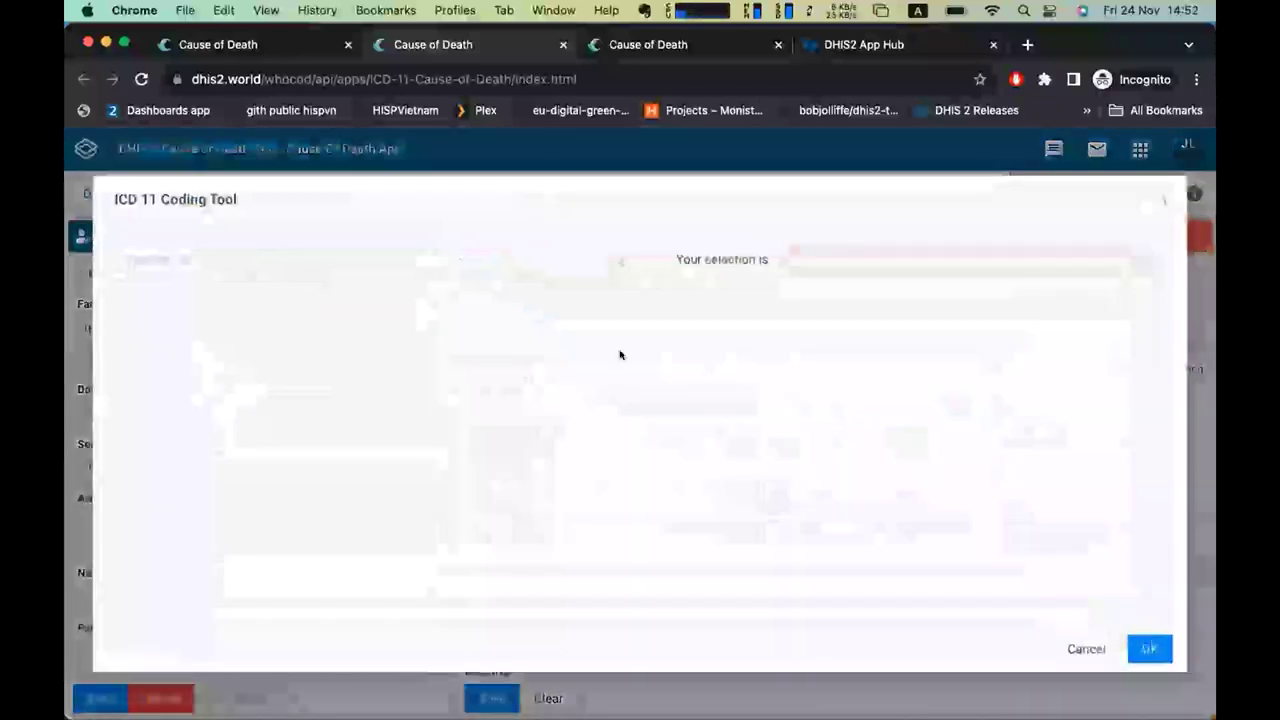
text(acute )
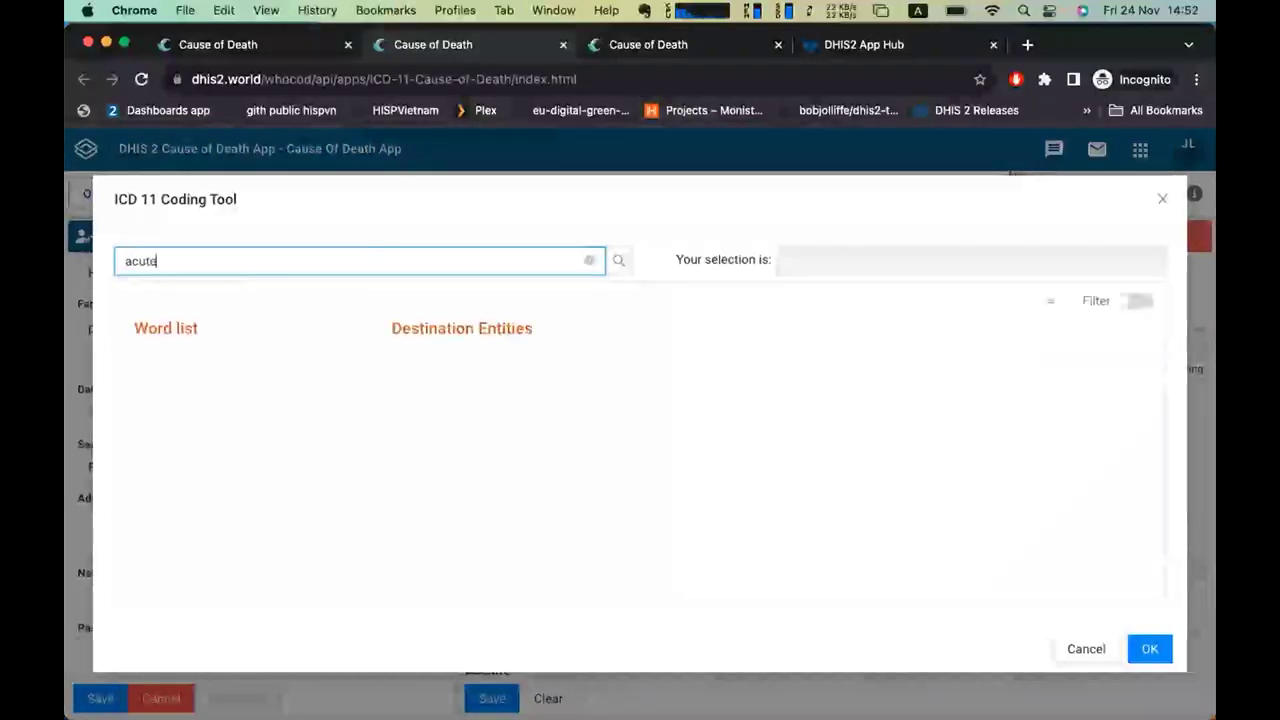
text(pulmonary)
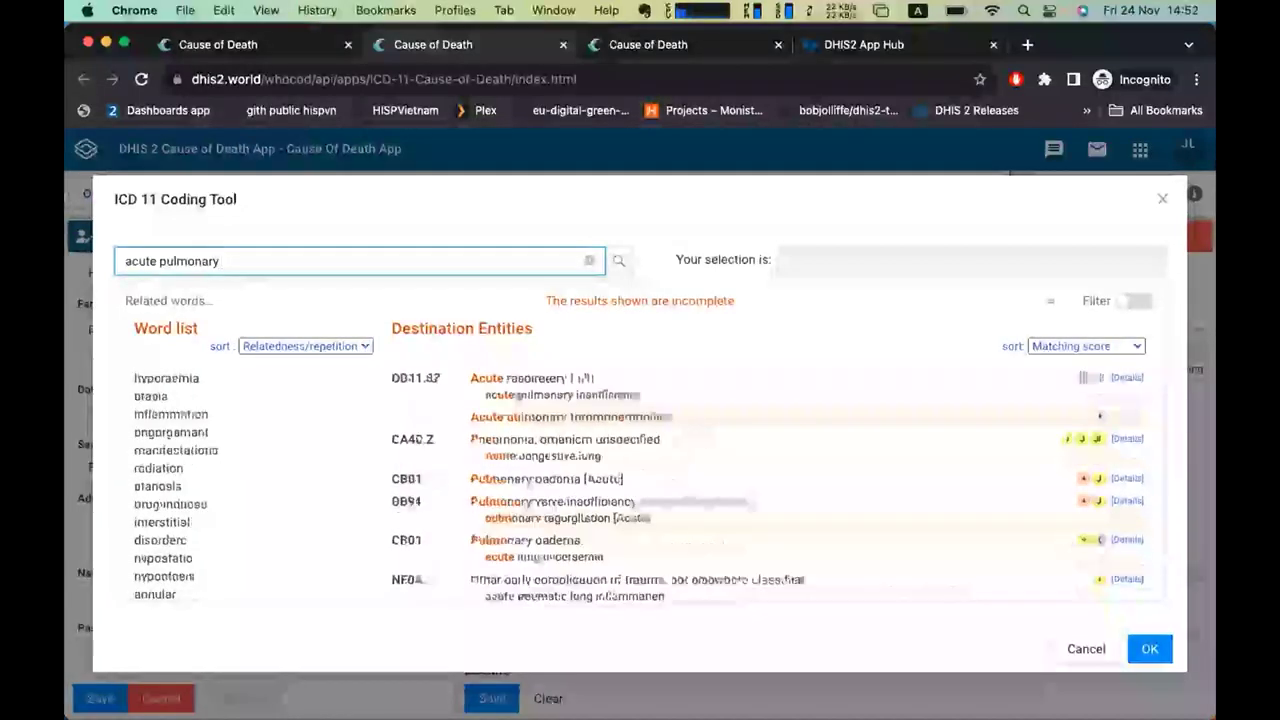
text( a)
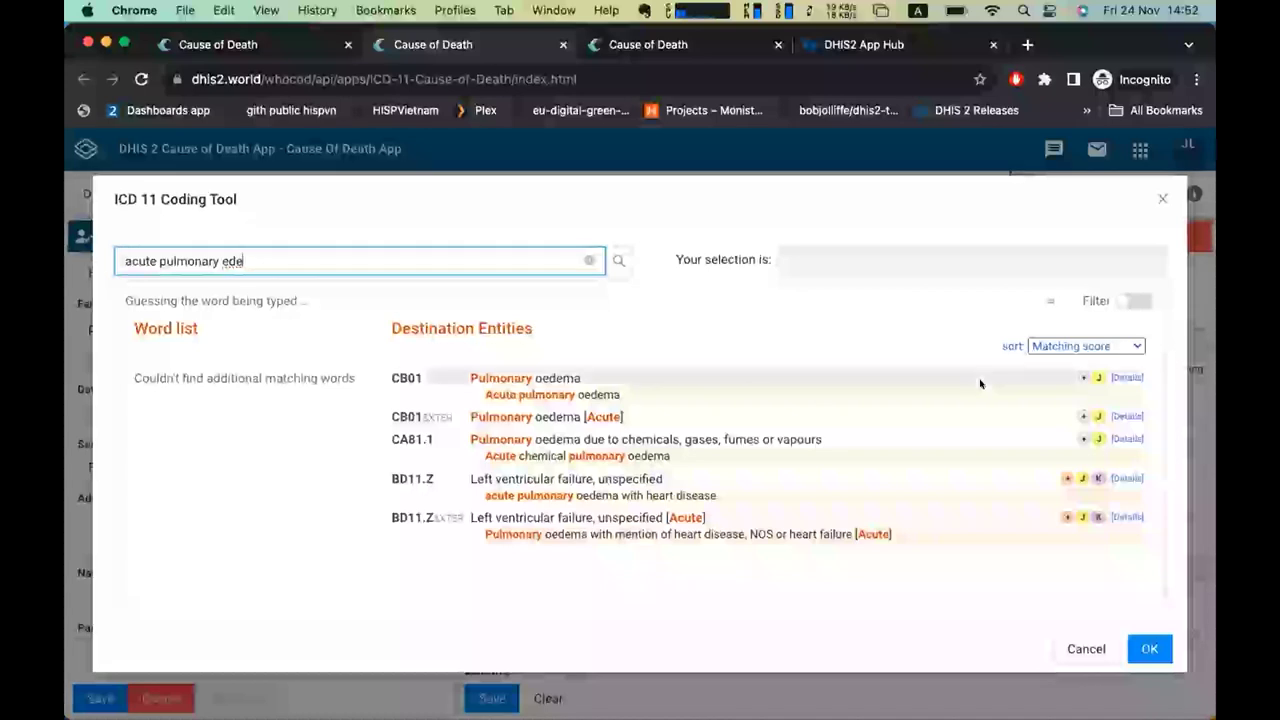
click(1080, 378)
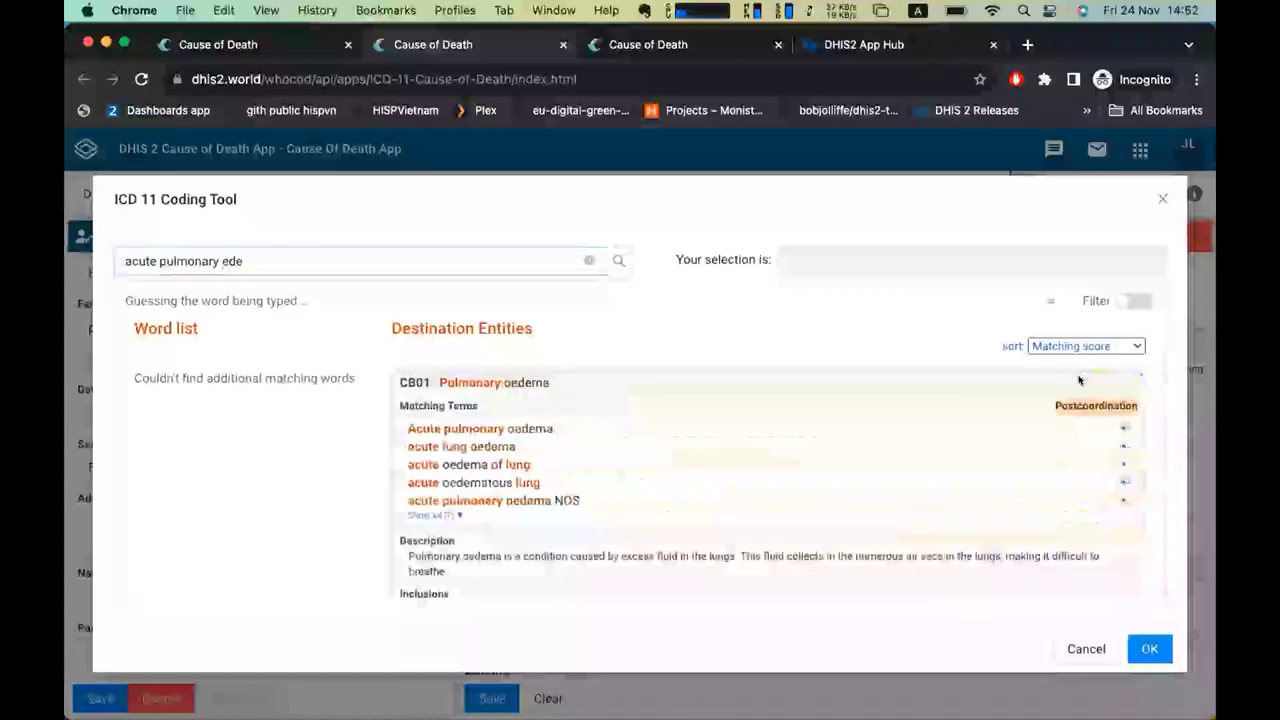
scroll(900, 400, down, 2)
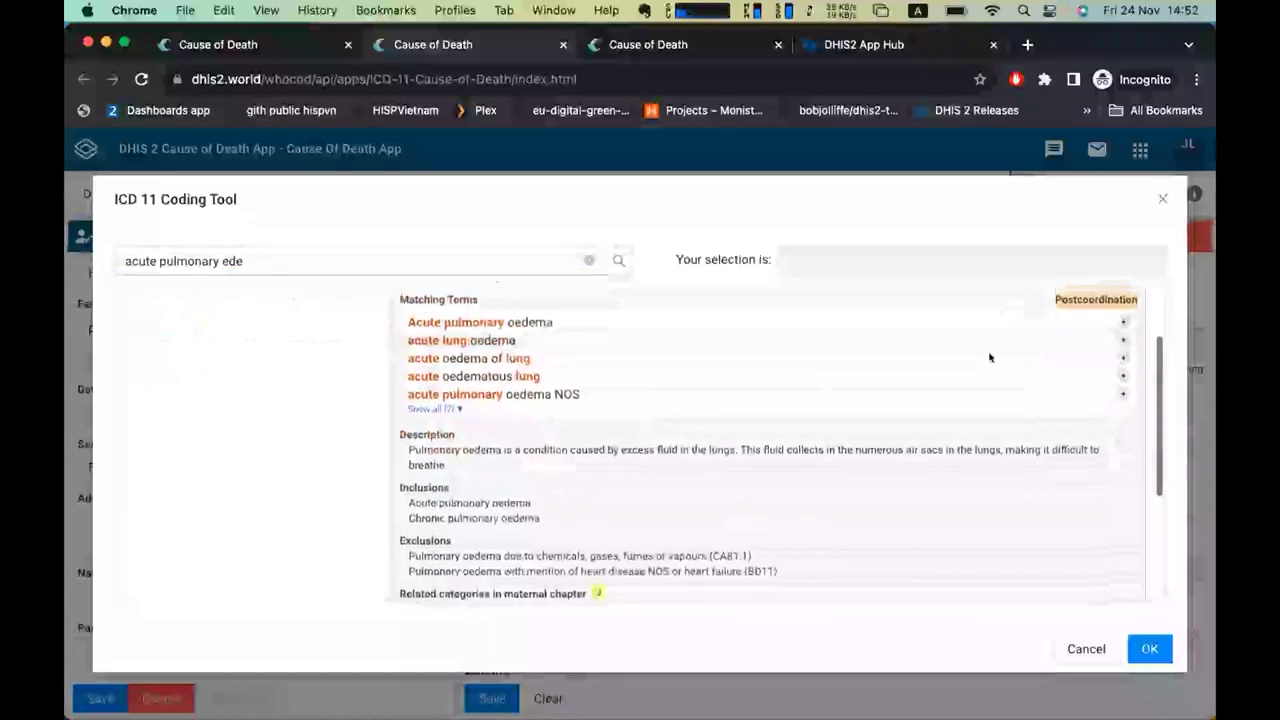
click(1118, 320)
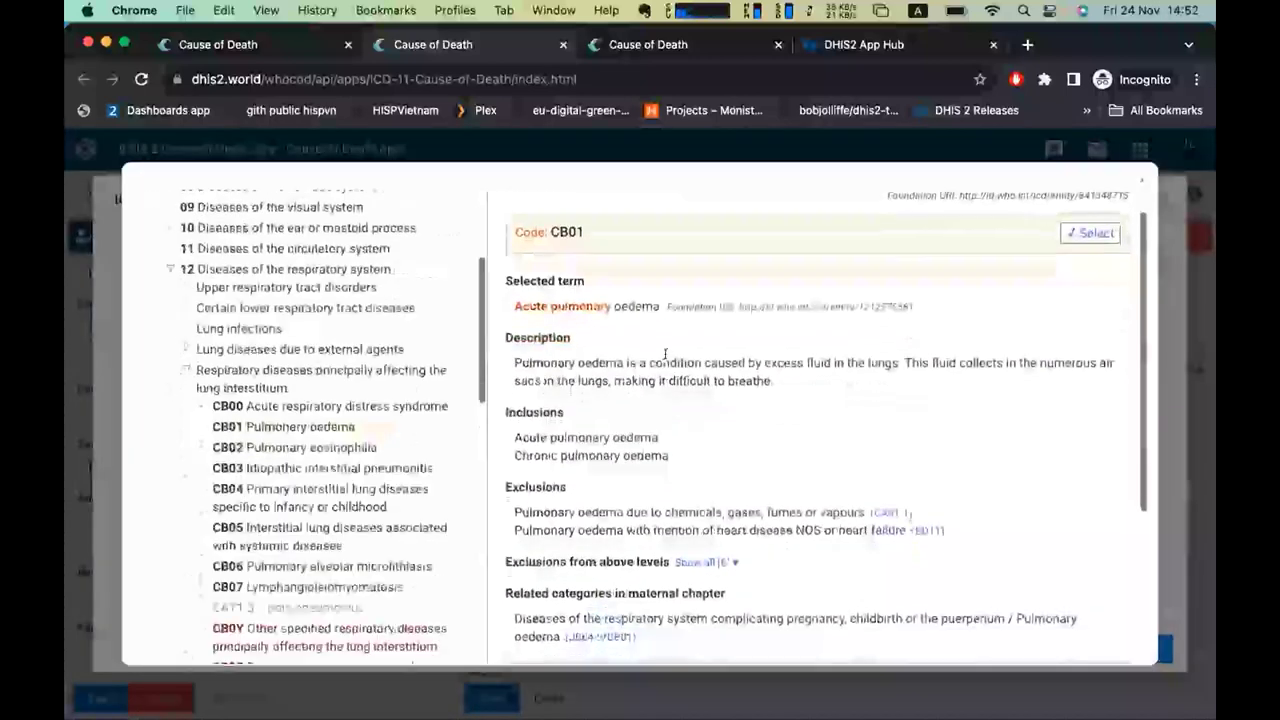
scroll(666, 358, down, 1)
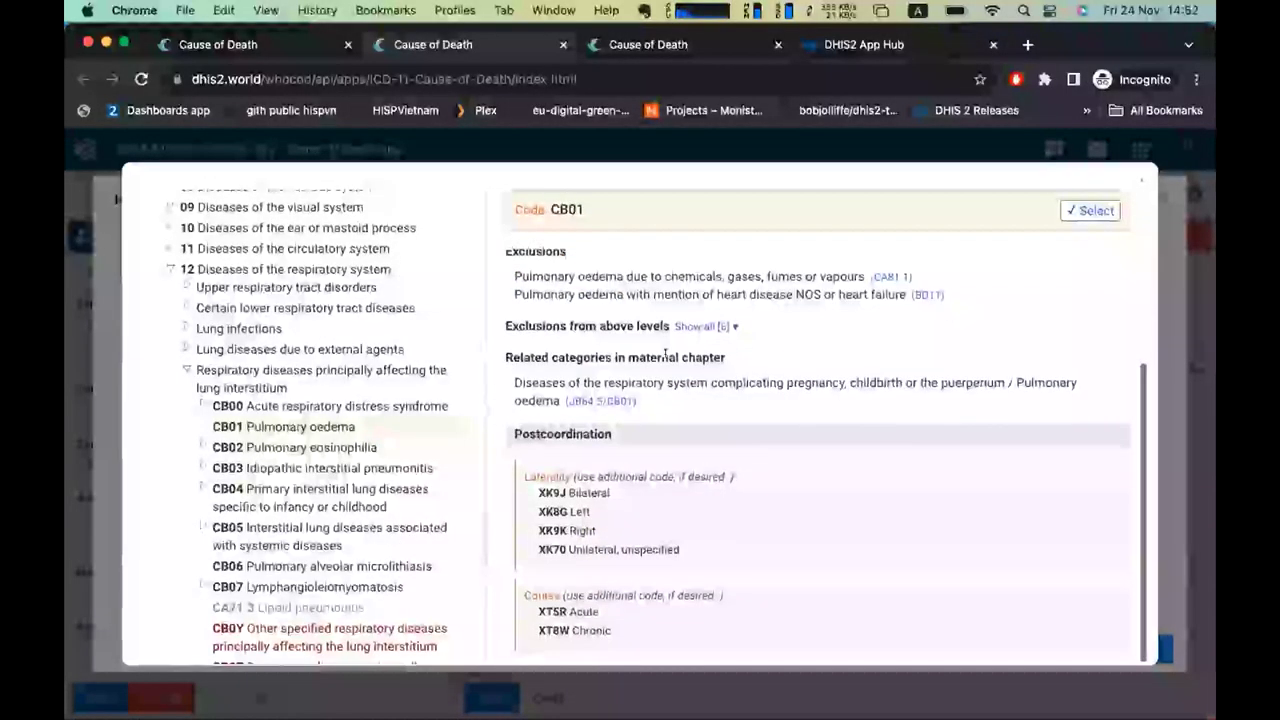
scroll(666, 355, up, 5)
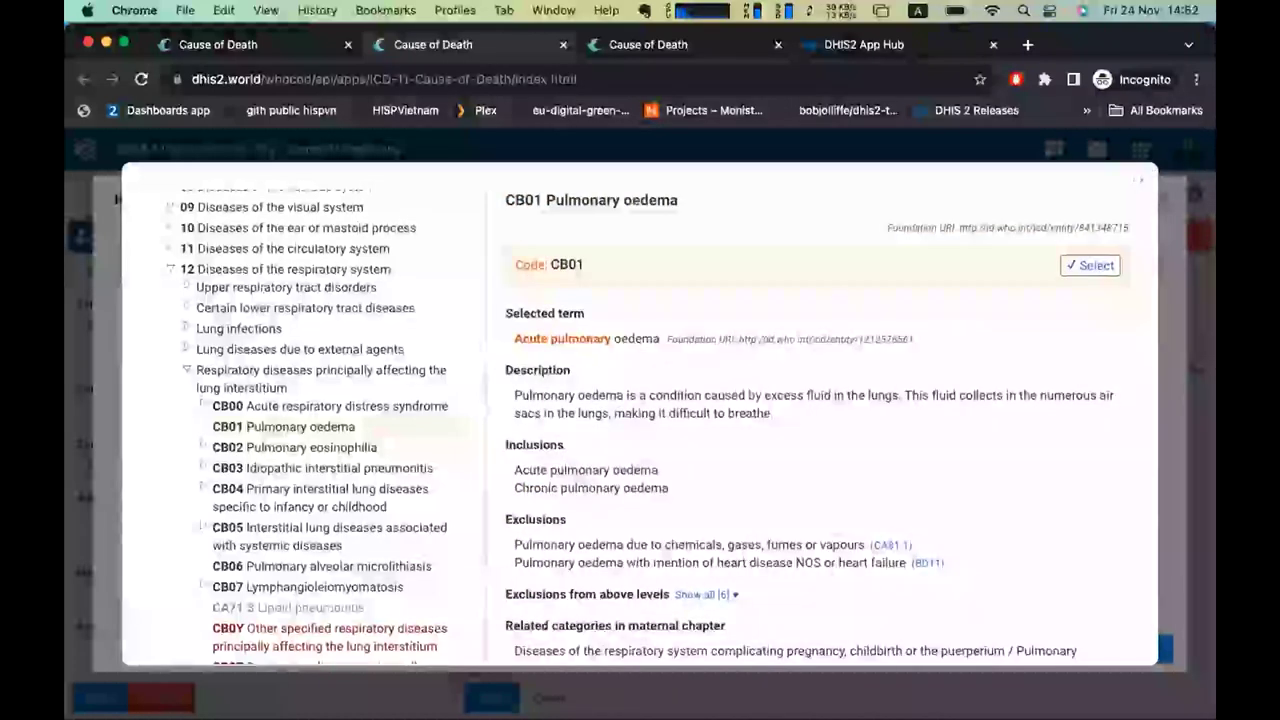
click(1136, 183)
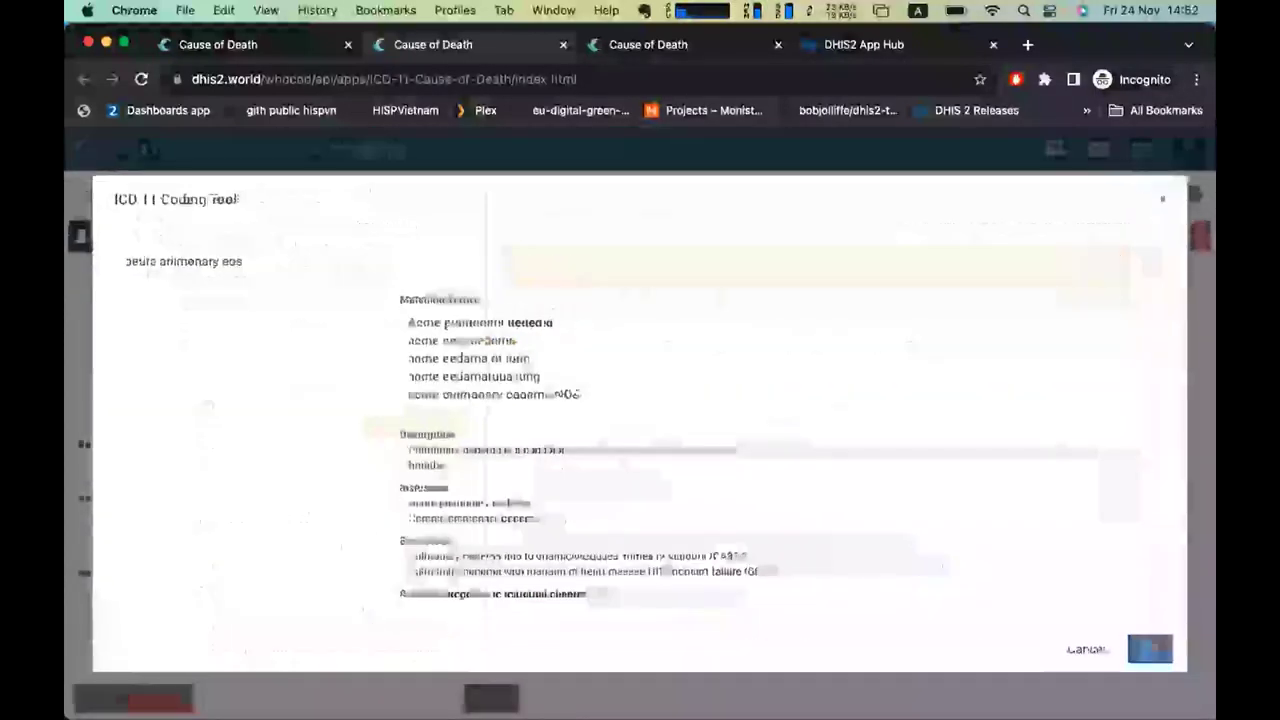
click(1147, 649)
Set row A's onset interval to 2 Weeks.
click(1105, 403)
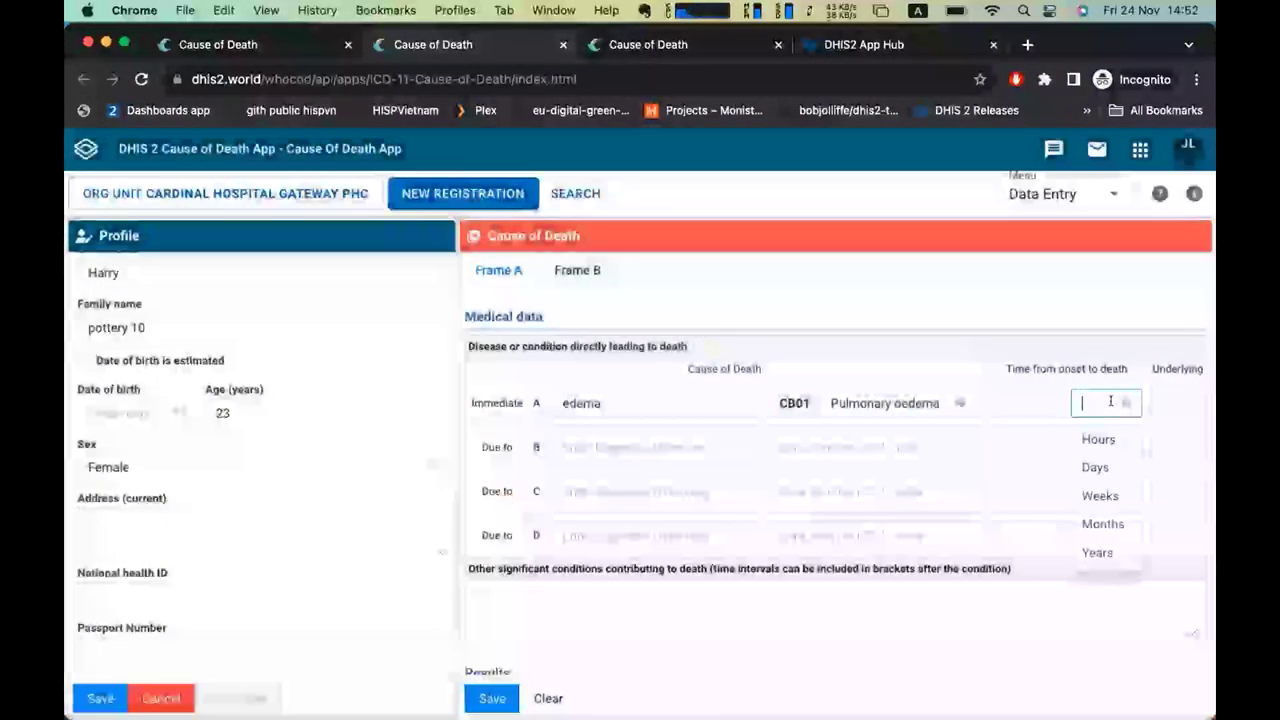
click(1100, 441)
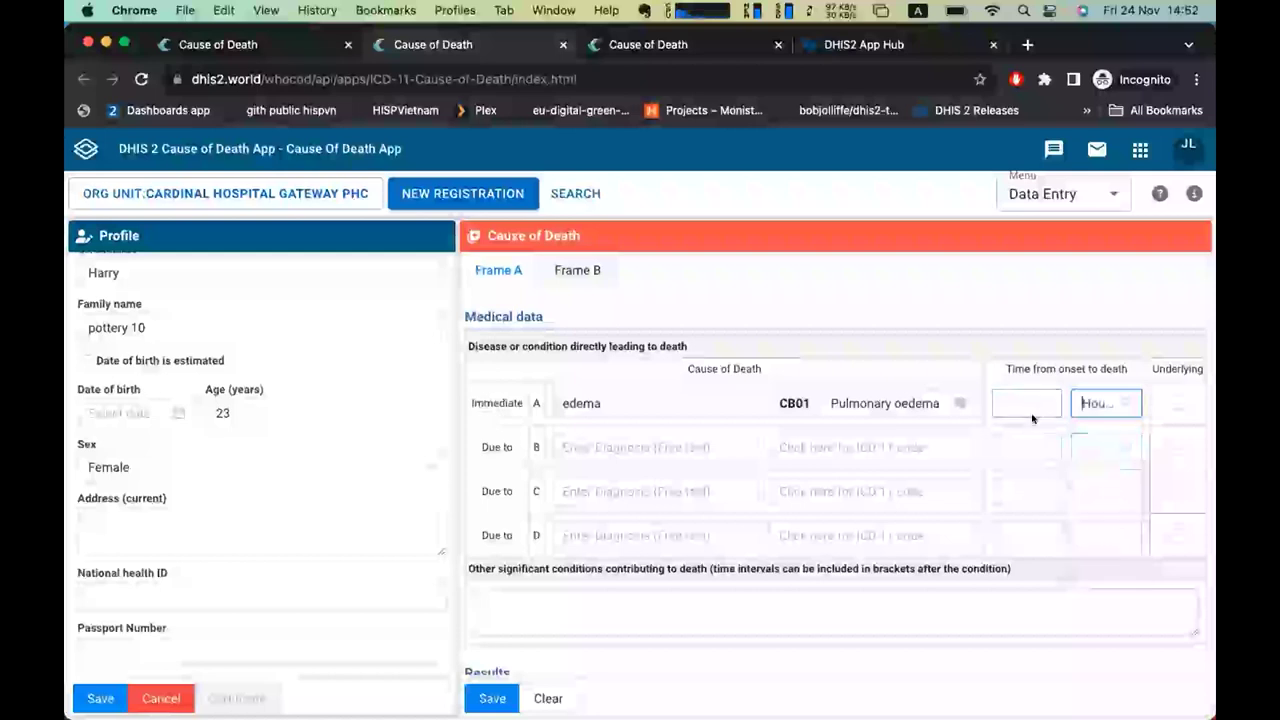
click(1106, 400)
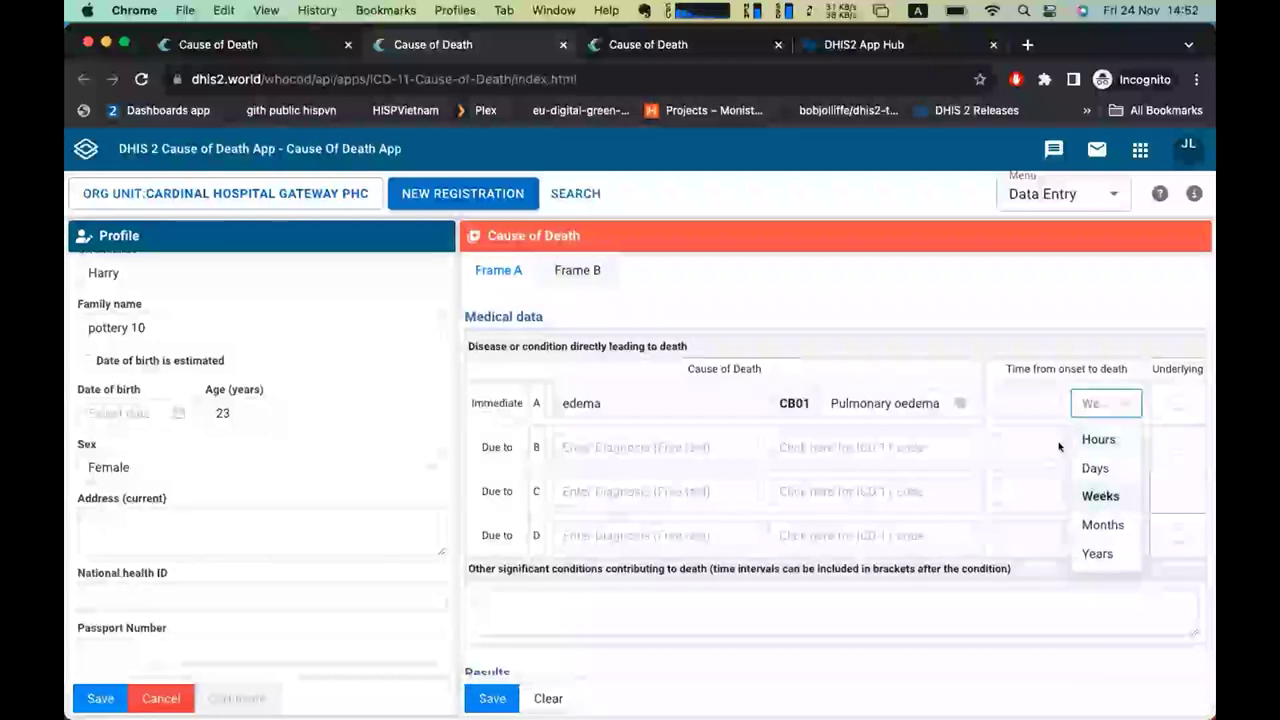
click(1097, 491)
click(1015, 392)
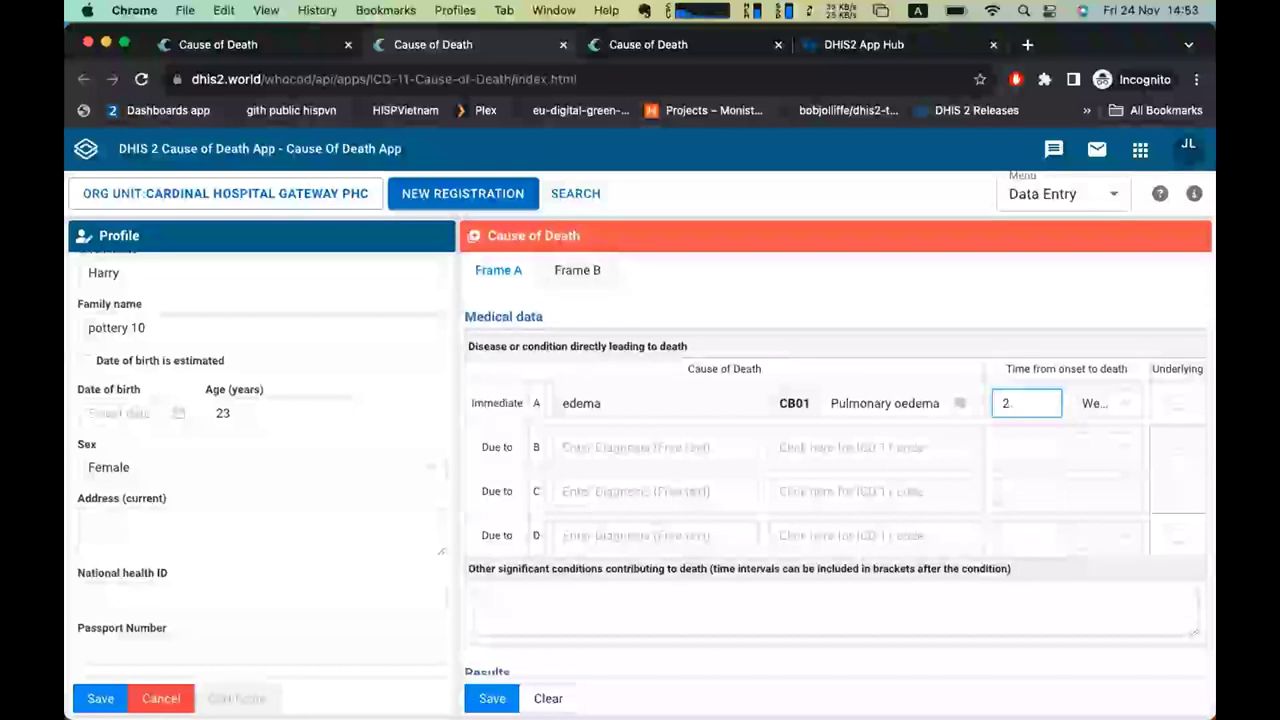
click(840, 447)
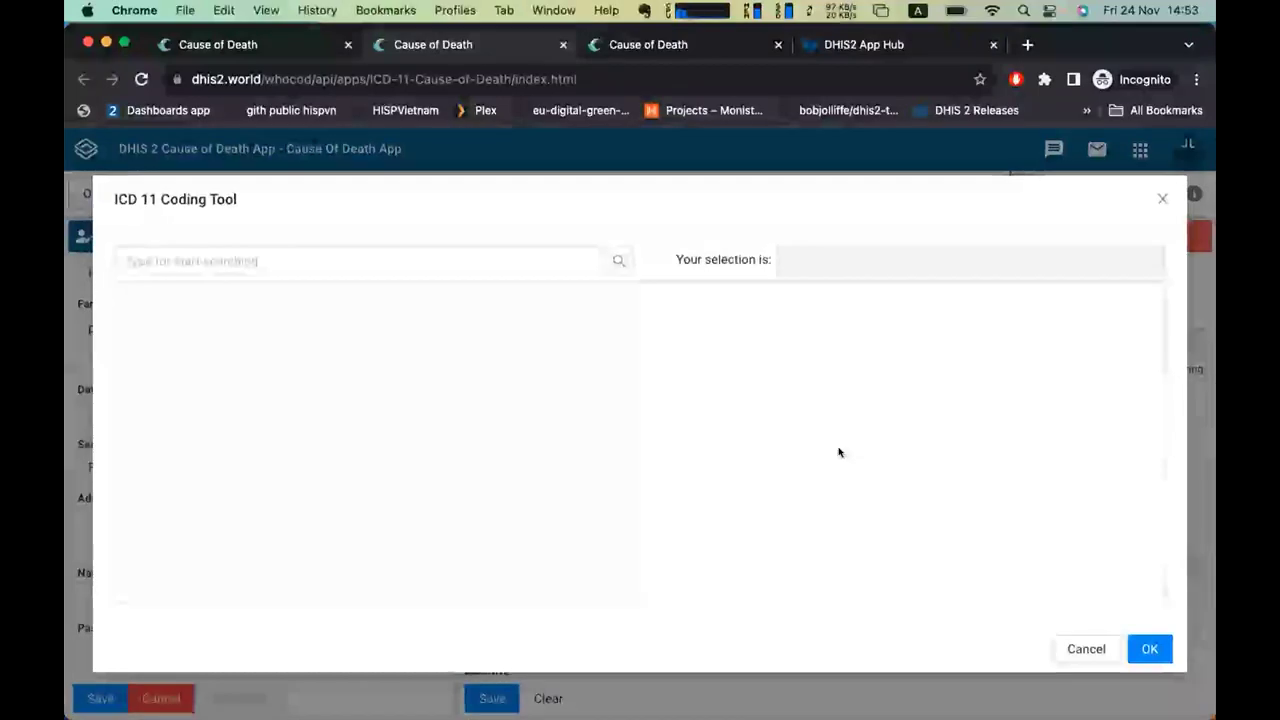
Search 'hypertensive card' and code row B as BA01 Hypertensive heart disease.
click(470, 264)
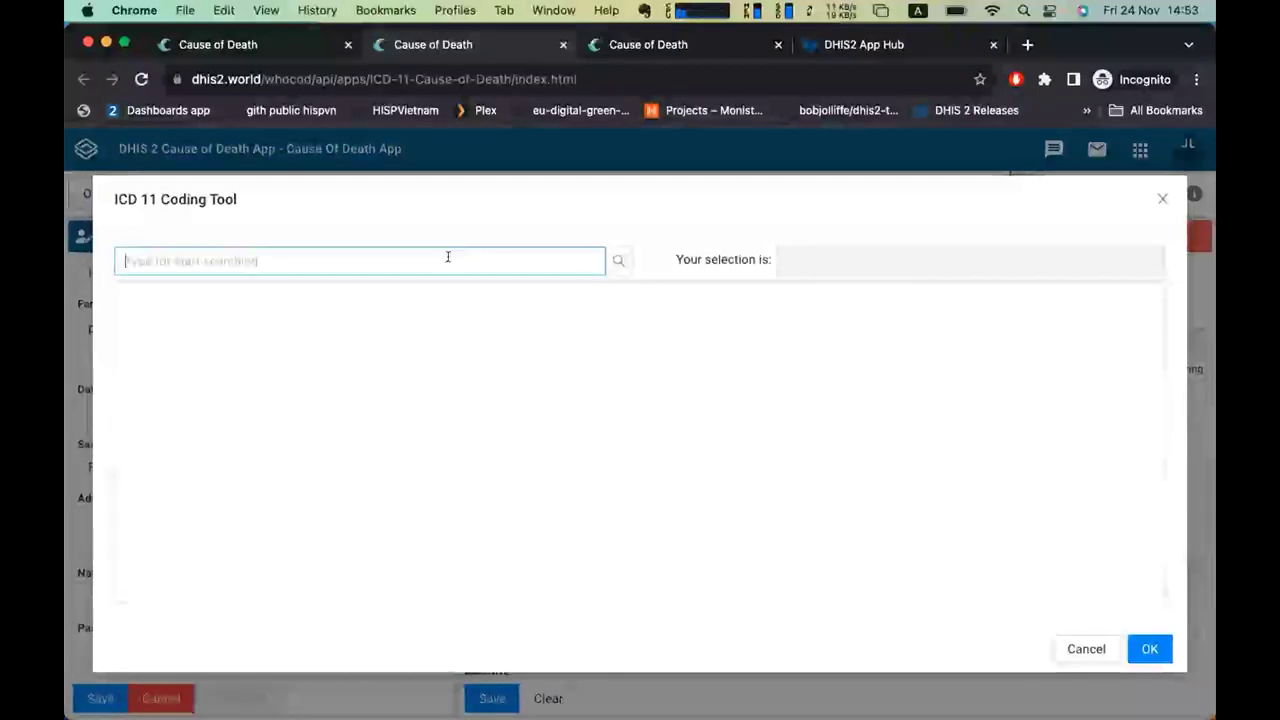
text(hypertensio)
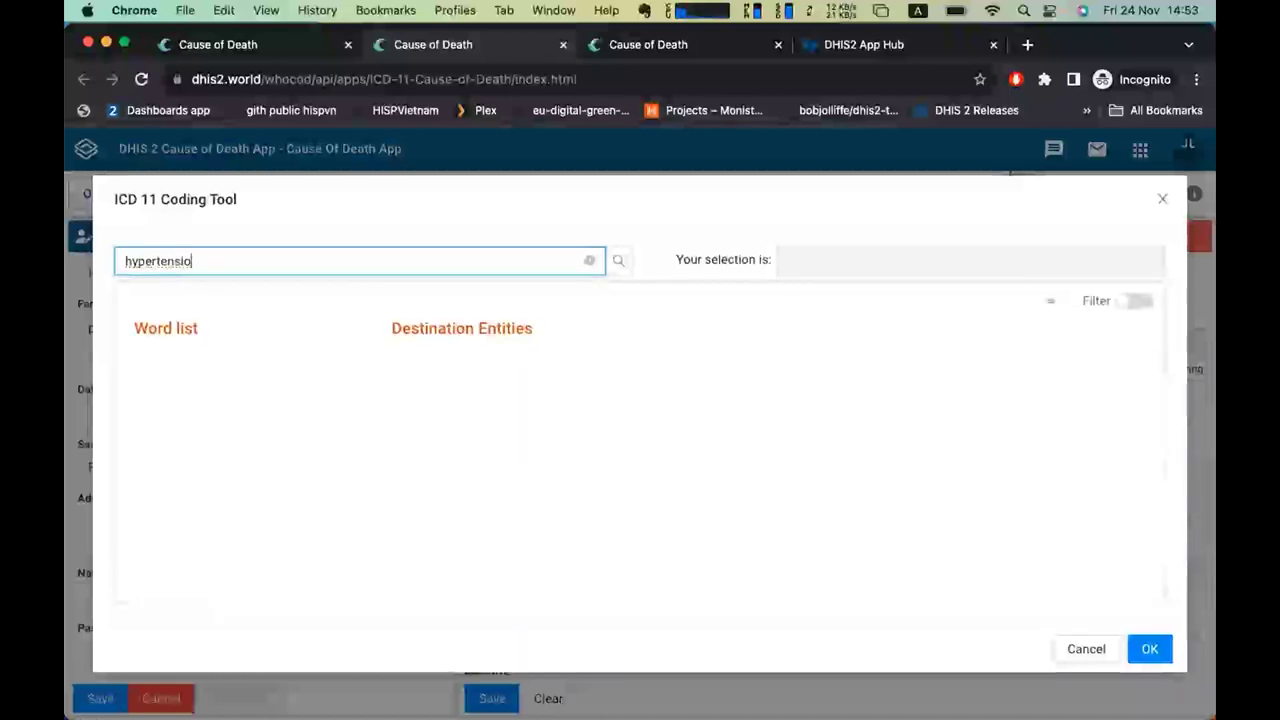
key(BackSpace)
text(ve)
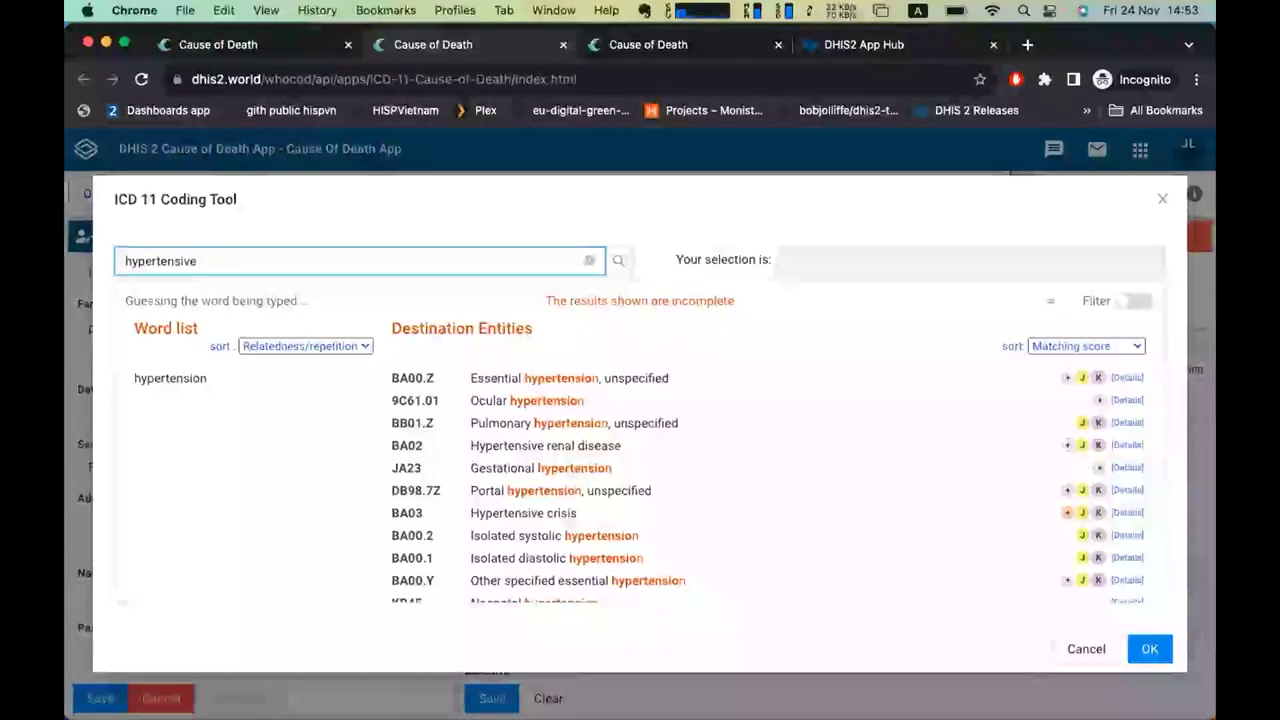
text( cardio)
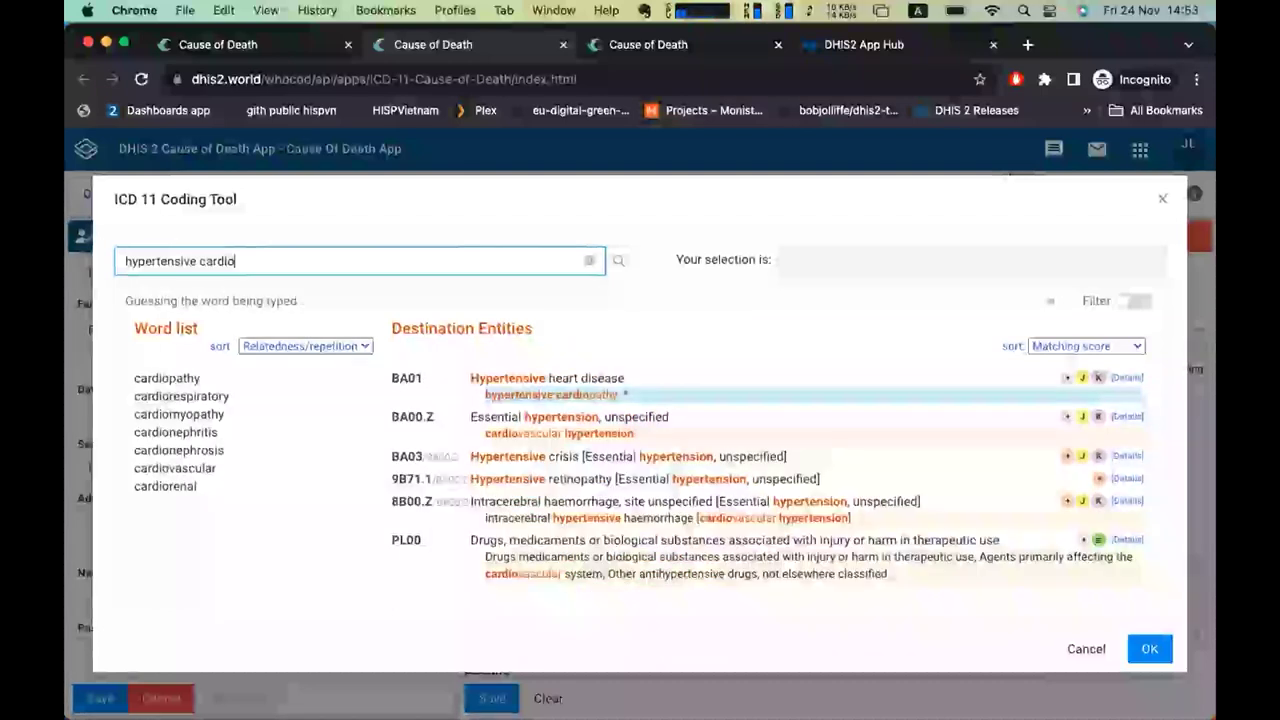
key(Return)
click(1141, 652)
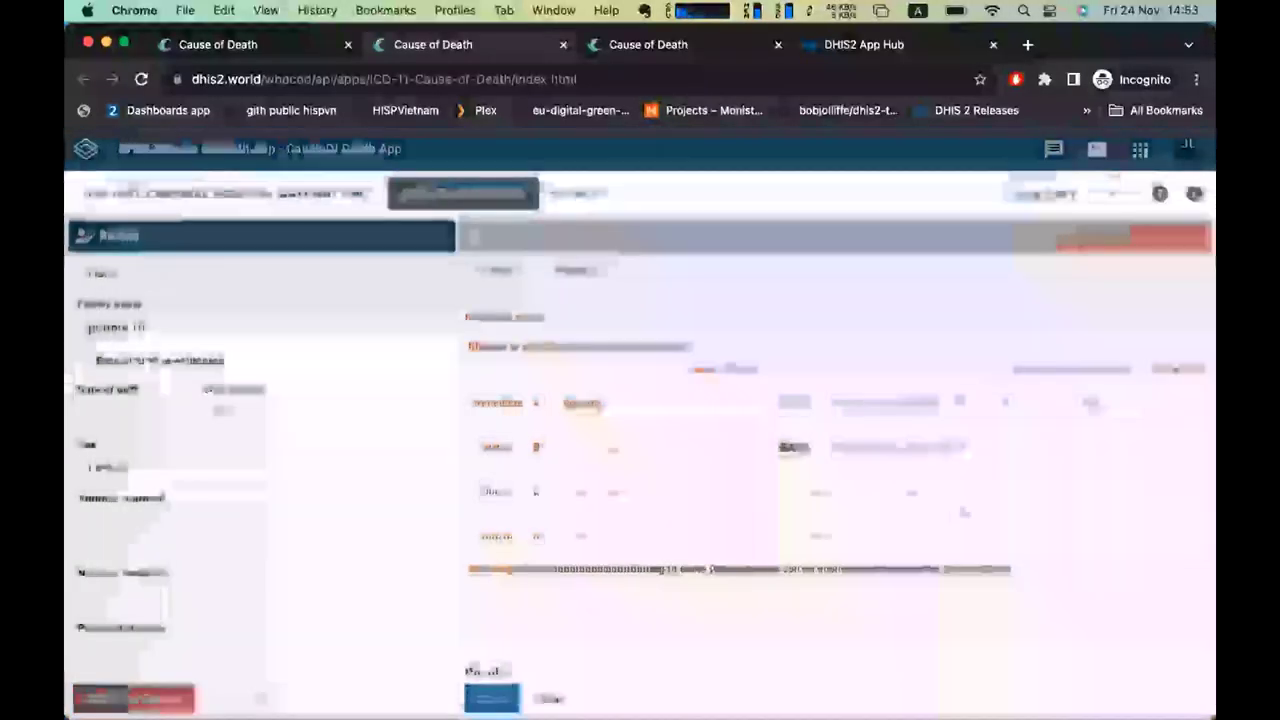
Set row B's onset interval to 2 Years.
click(1090, 447)
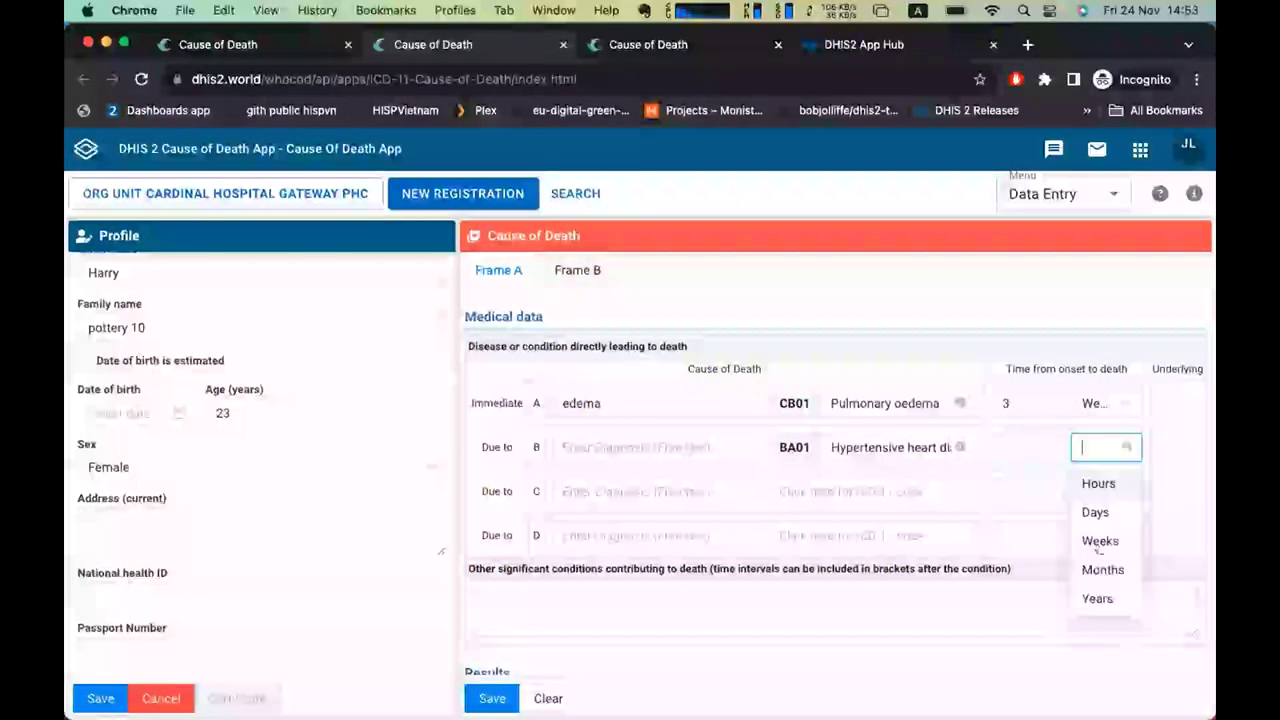
click(1098, 598)
click(1052, 447)
text(2)
click(880, 489)
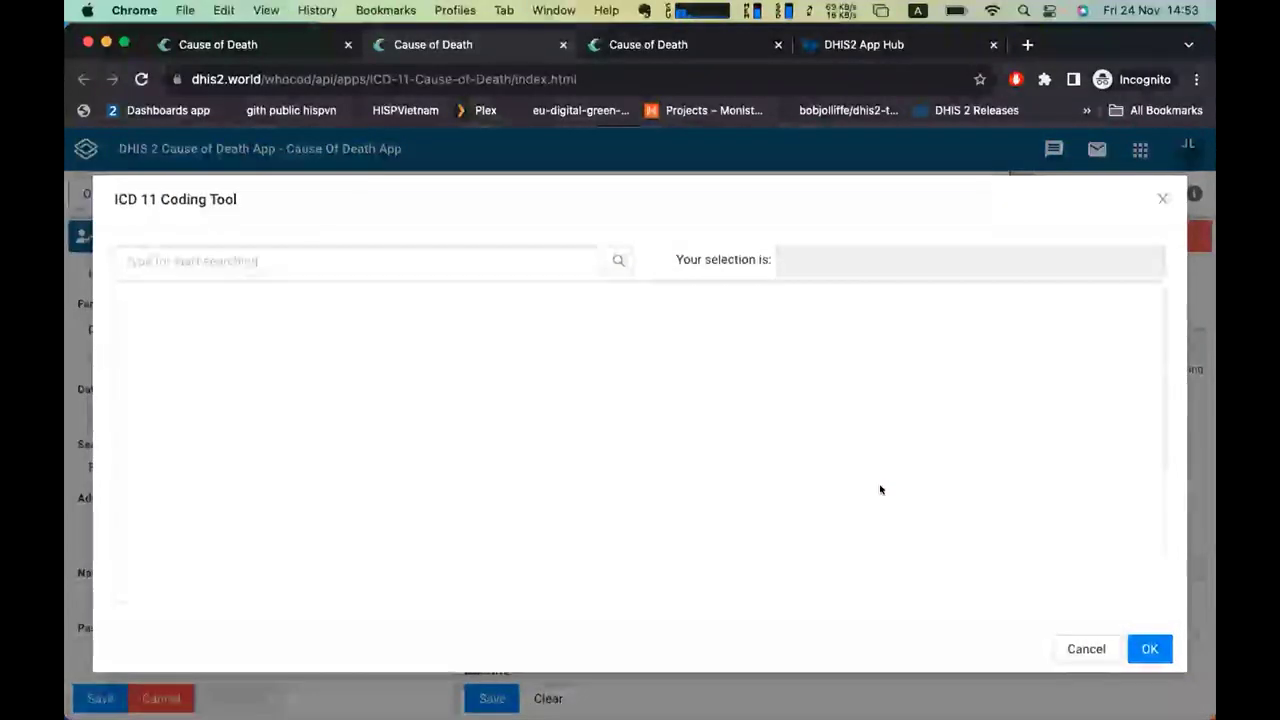
Search 'chronic glomerul' in the ICD-11 tool and code row C as GB40 Nephritic syndrome.
click(446, 254)
text(glome)
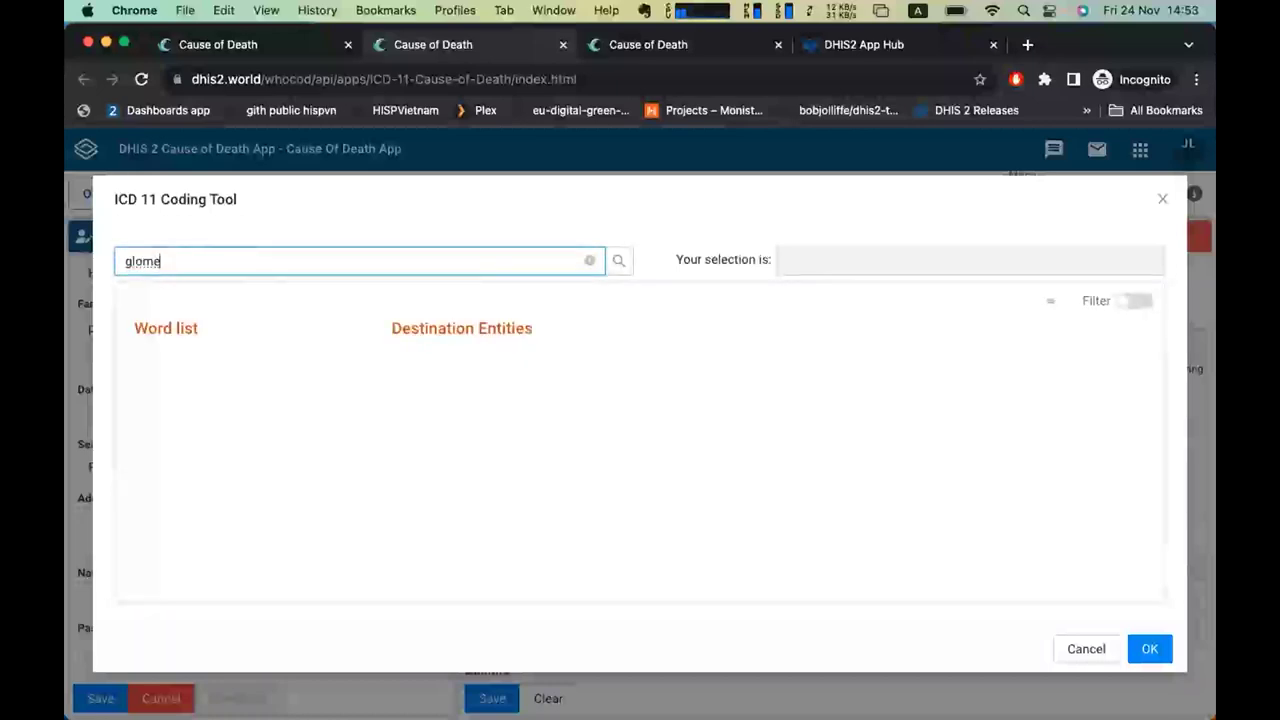
text(r)
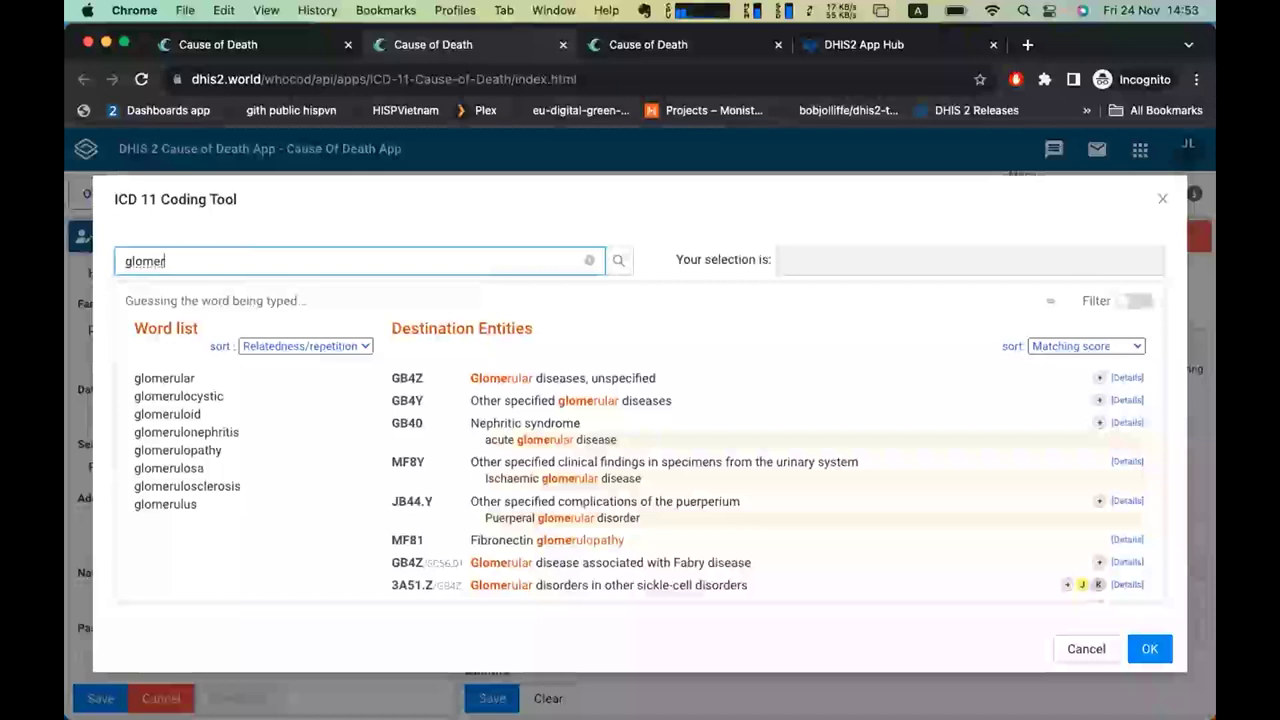
key(BackSpace)
key(BackSpace)
key(BackSpace)
key(BackSpace)
key(BackSpace)
key(BackSpace)
text(ch)
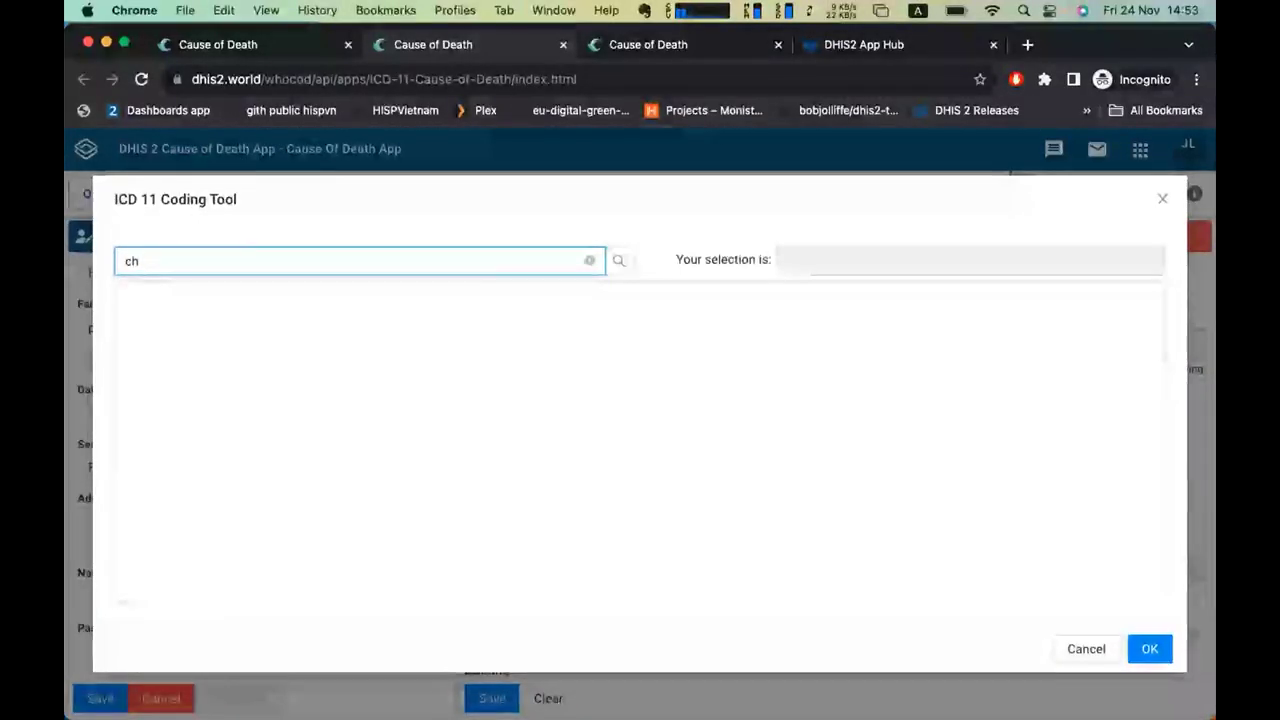
text(ronic glo)
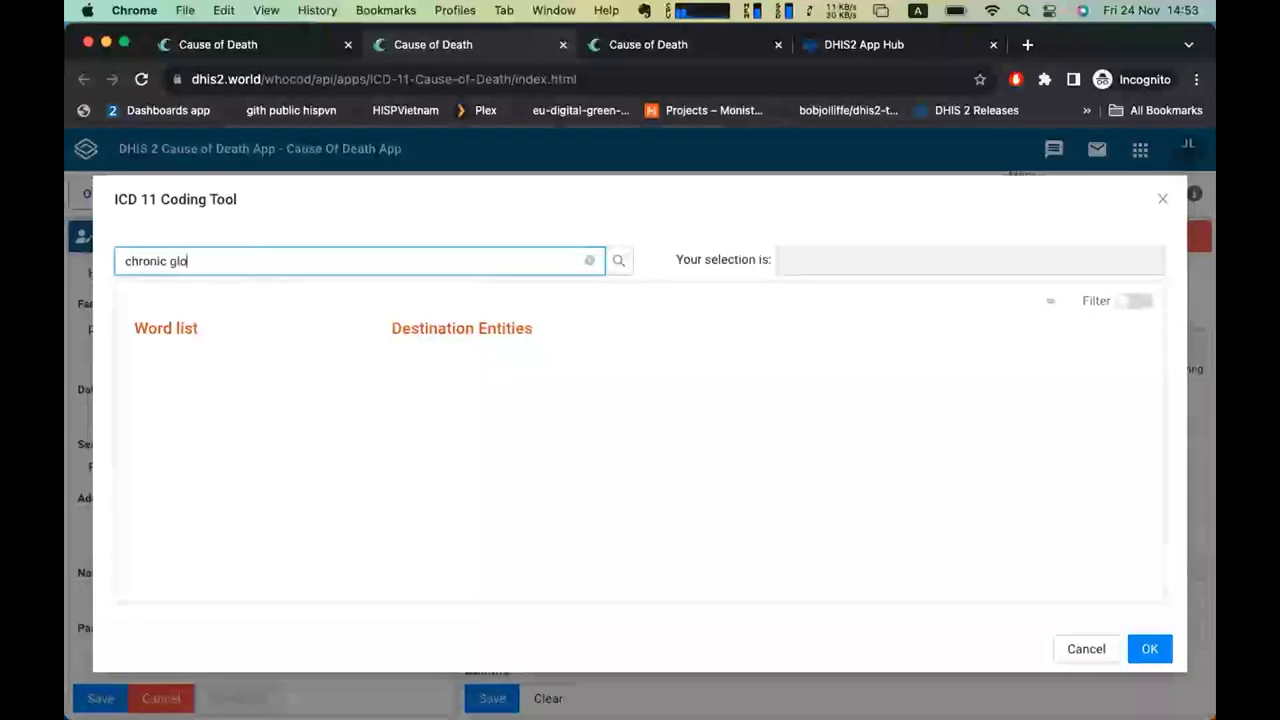
text(merul)
click(577, 380)
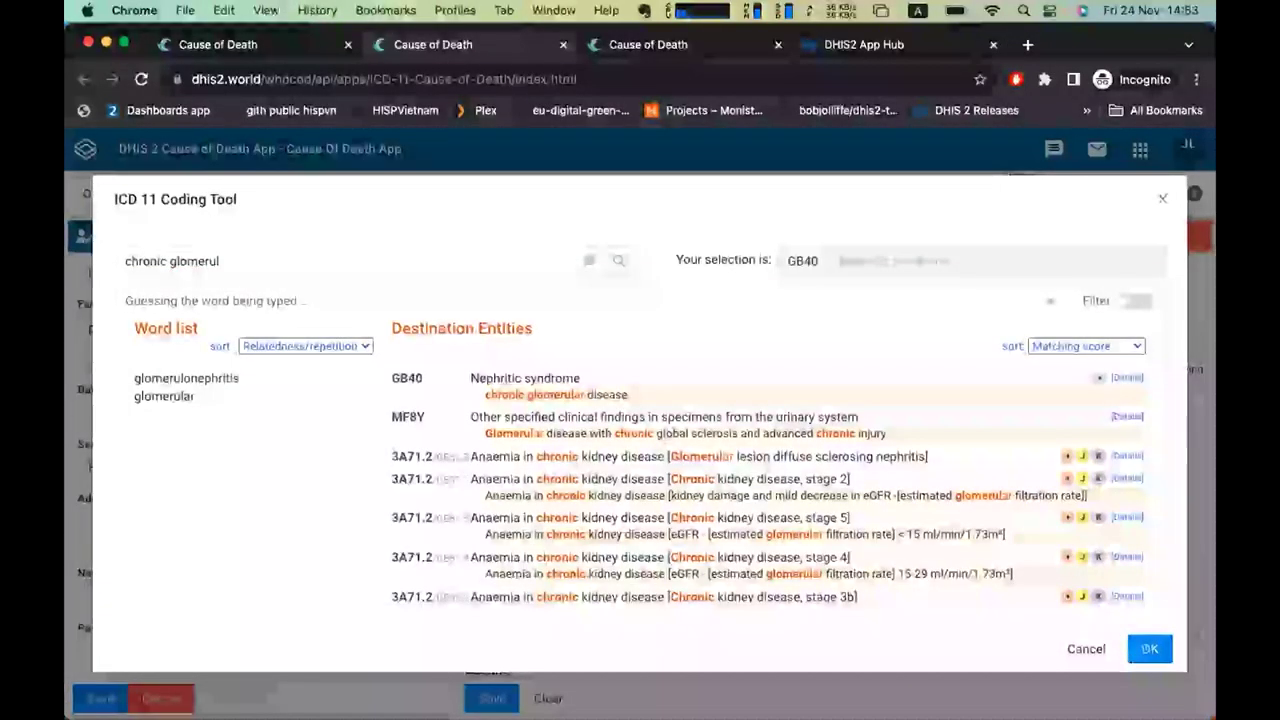
click(1142, 649)
Set row C's onset time to 1 Years.
click(1040, 490)
text(1)
click(1088, 491)
click(1096, 644)
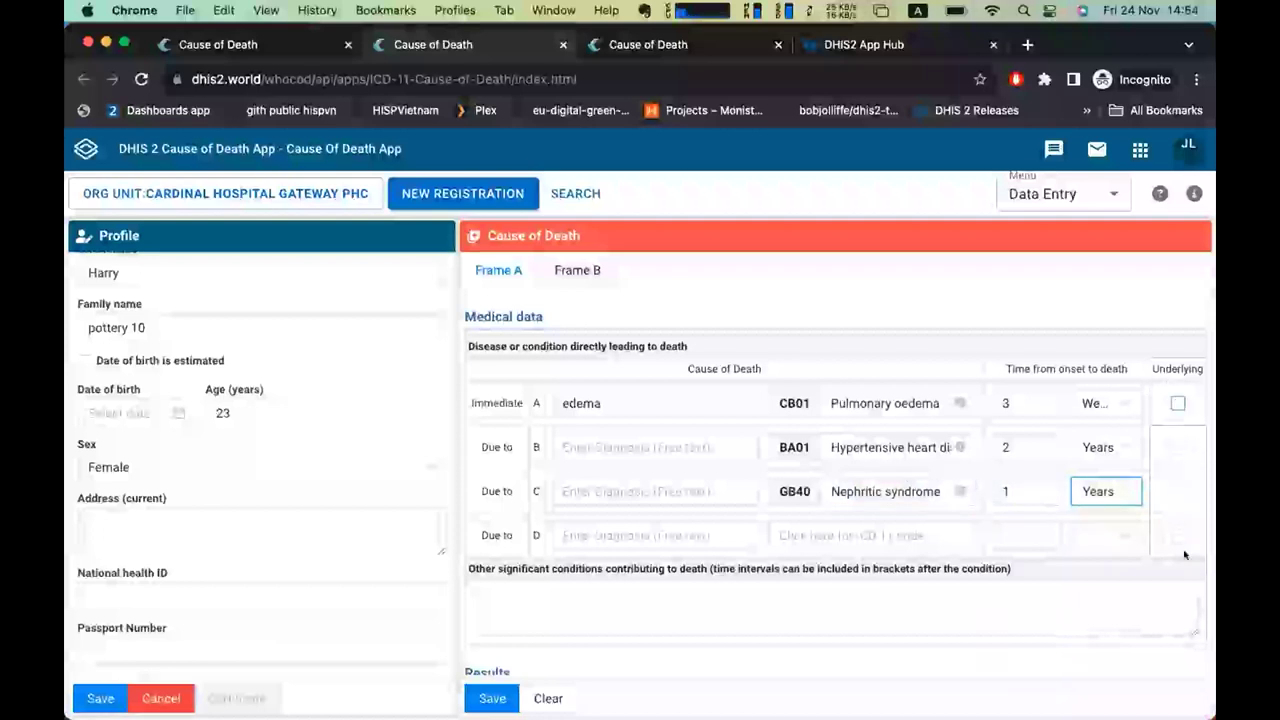
Compute the underlying cause of death from the entered rows.
scroll(786, 297, down, 3)
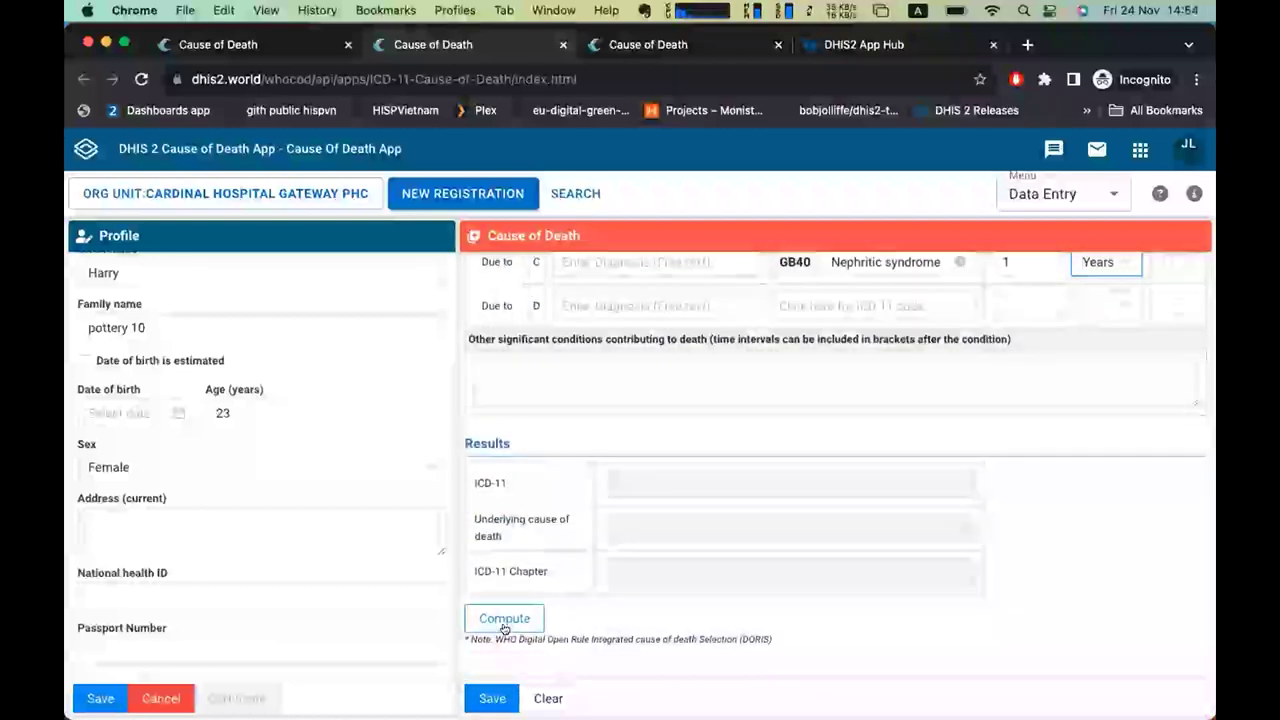
click(504, 622)
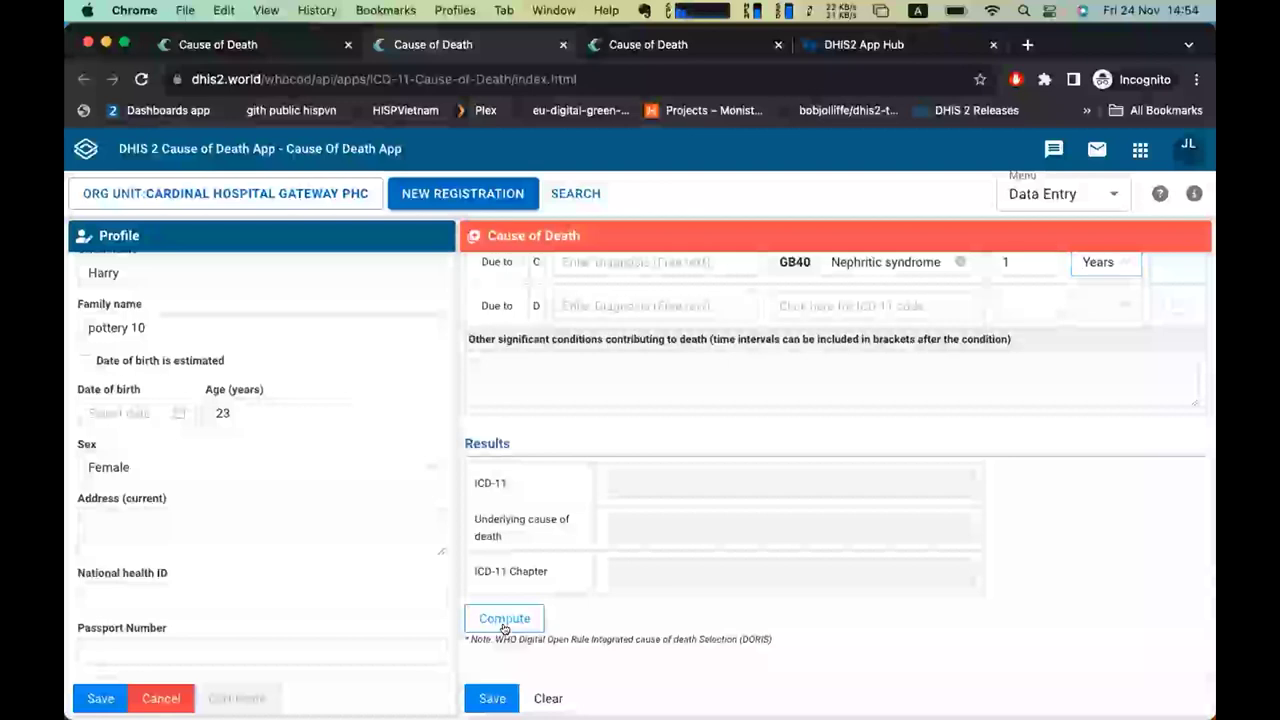
click(504, 622)
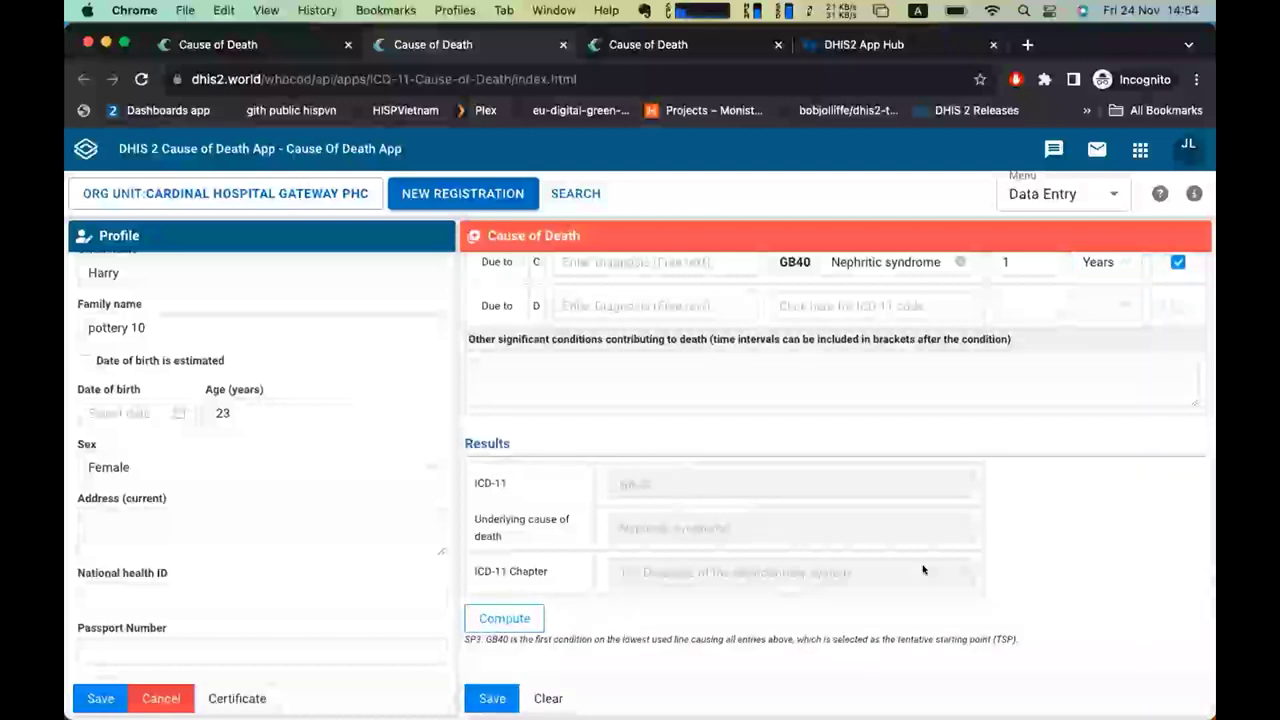
Review the full report selecting GB40, then switch to the Frame B tab.
scroll(1067, 512, down, 3)
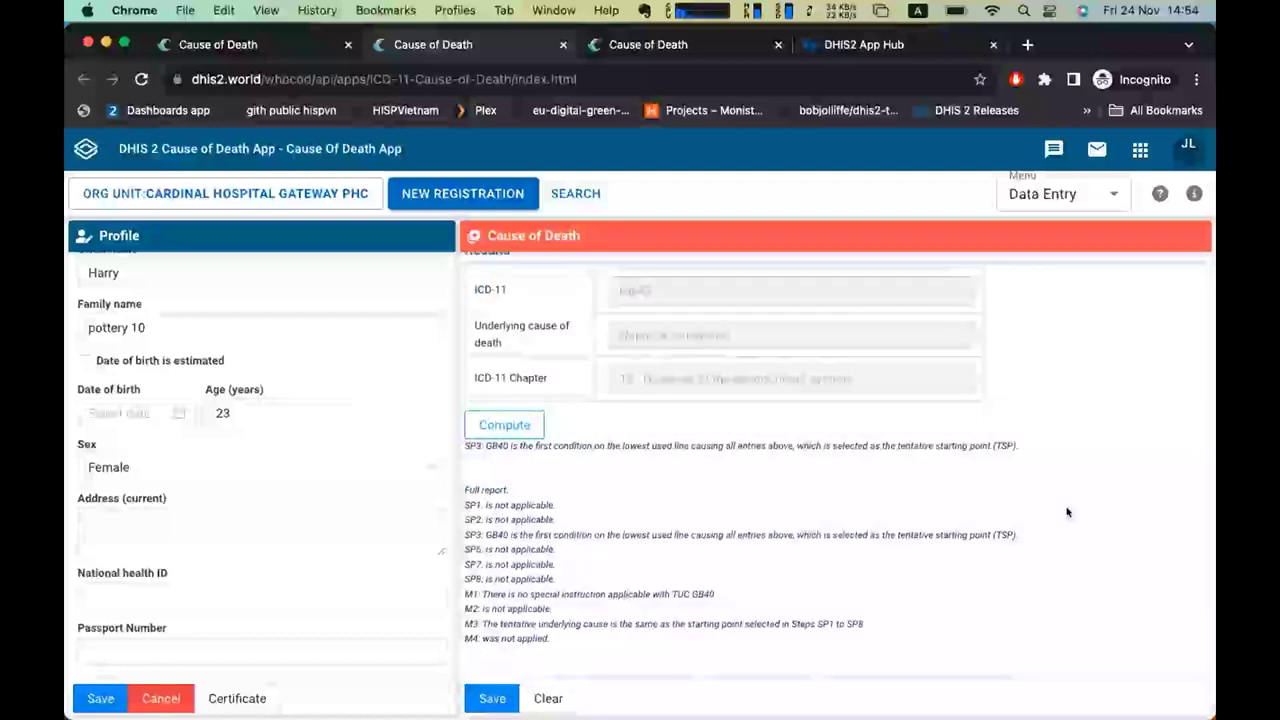
scroll(1067, 512, up, 5)
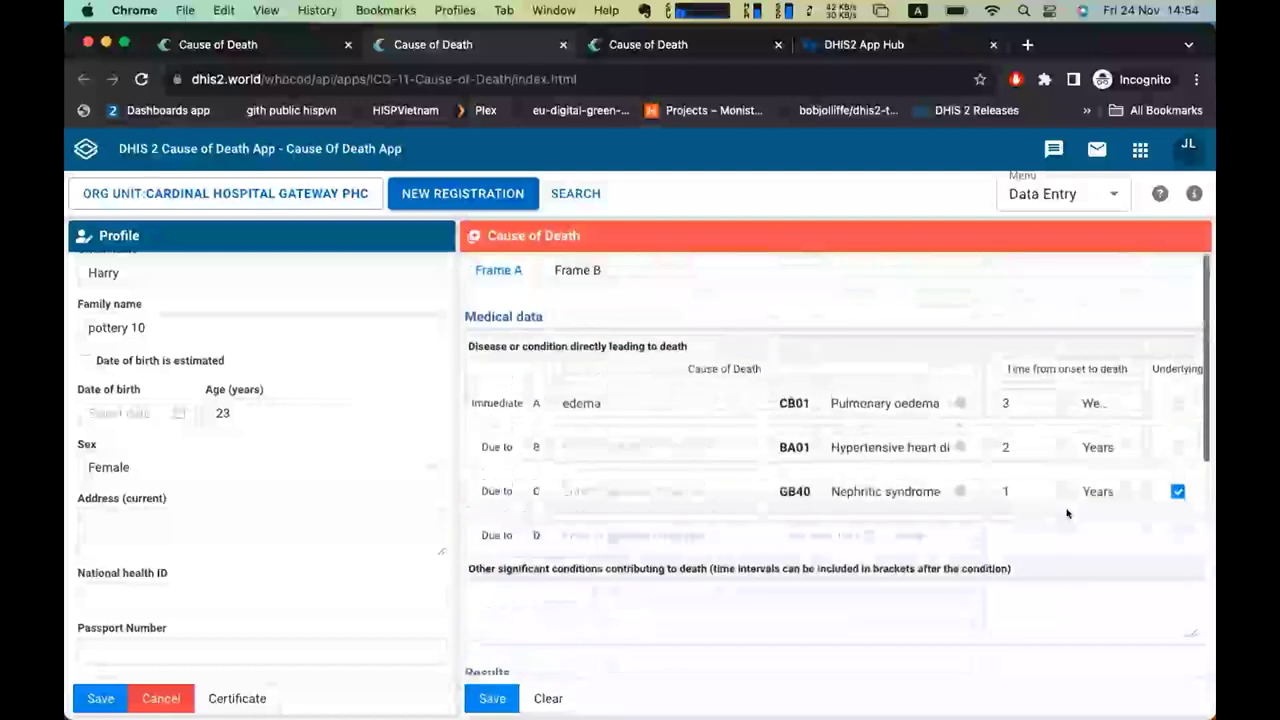
scroll(903, 489, down, 2)
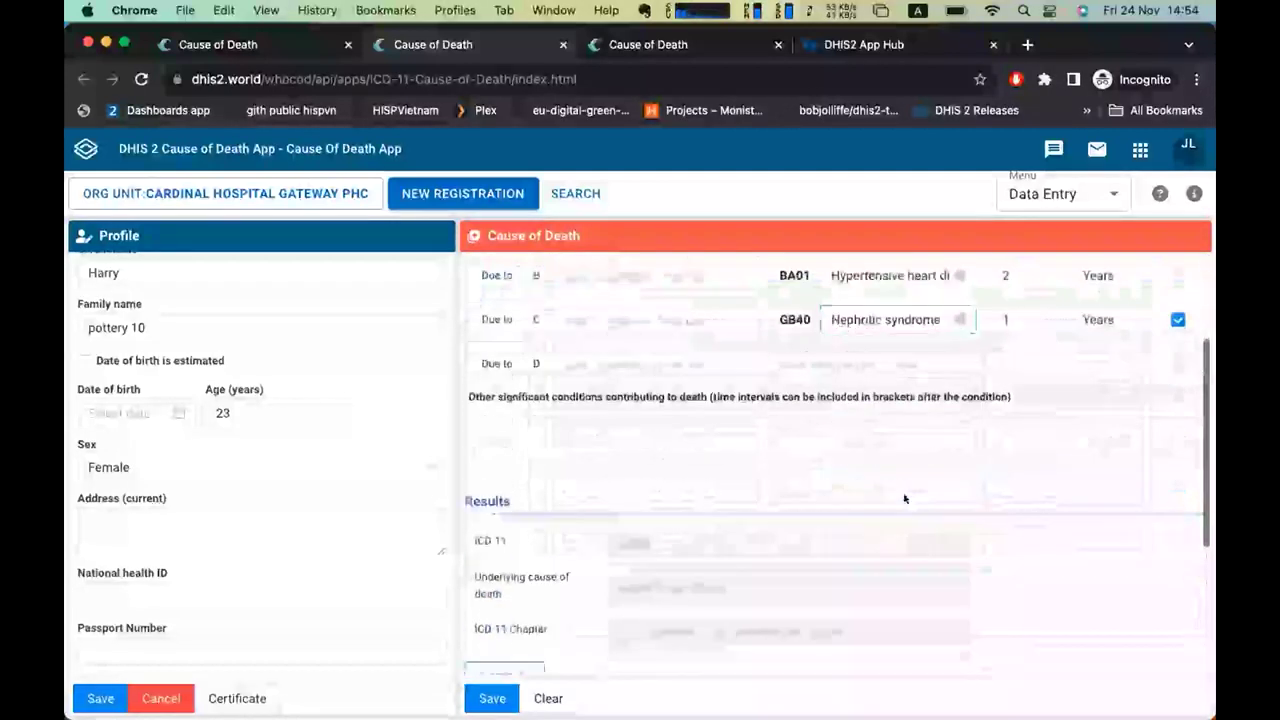
scroll(903, 489, down, 5)
scroll(903, 497, up, 5)
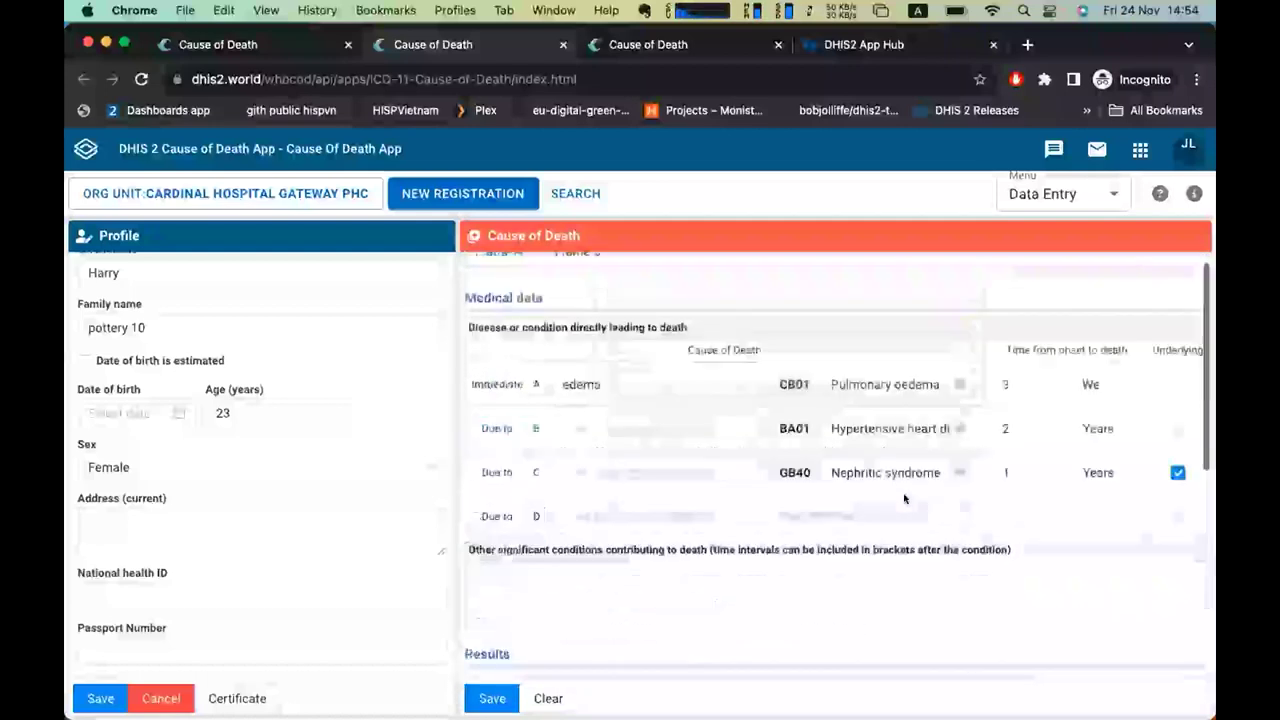
click(577, 270)
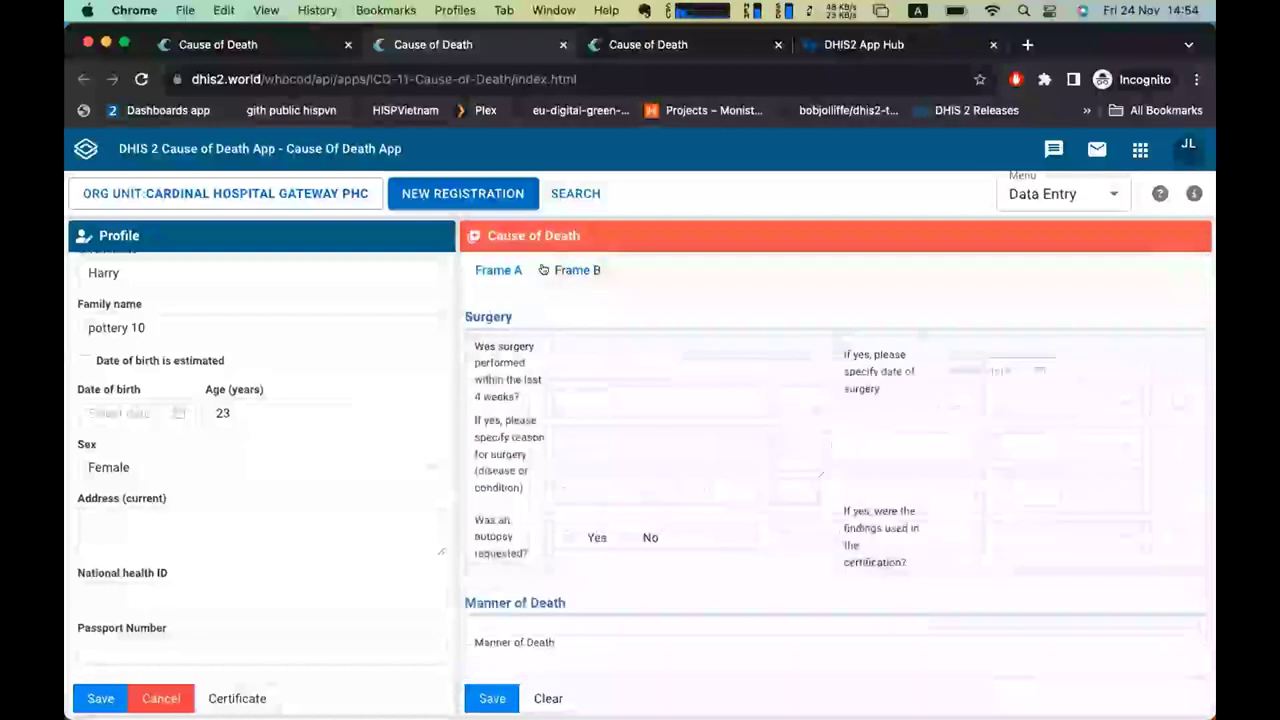
click(500, 270)
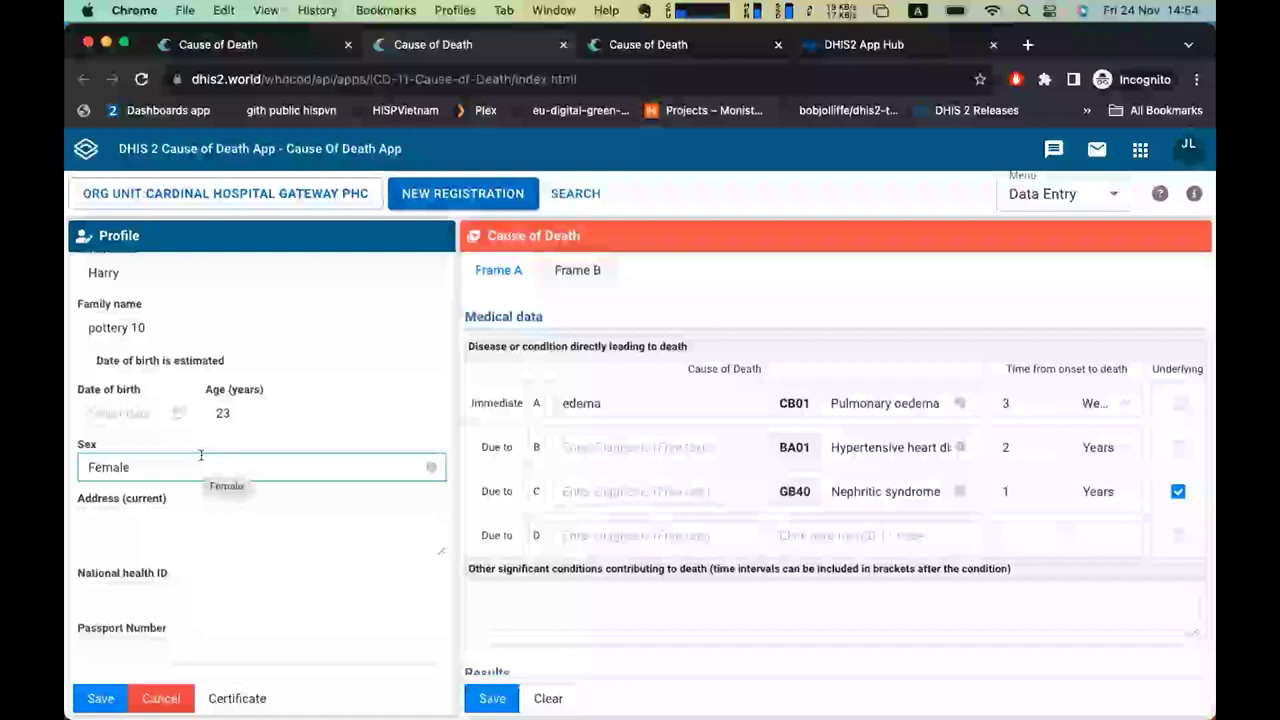
click(200, 545)
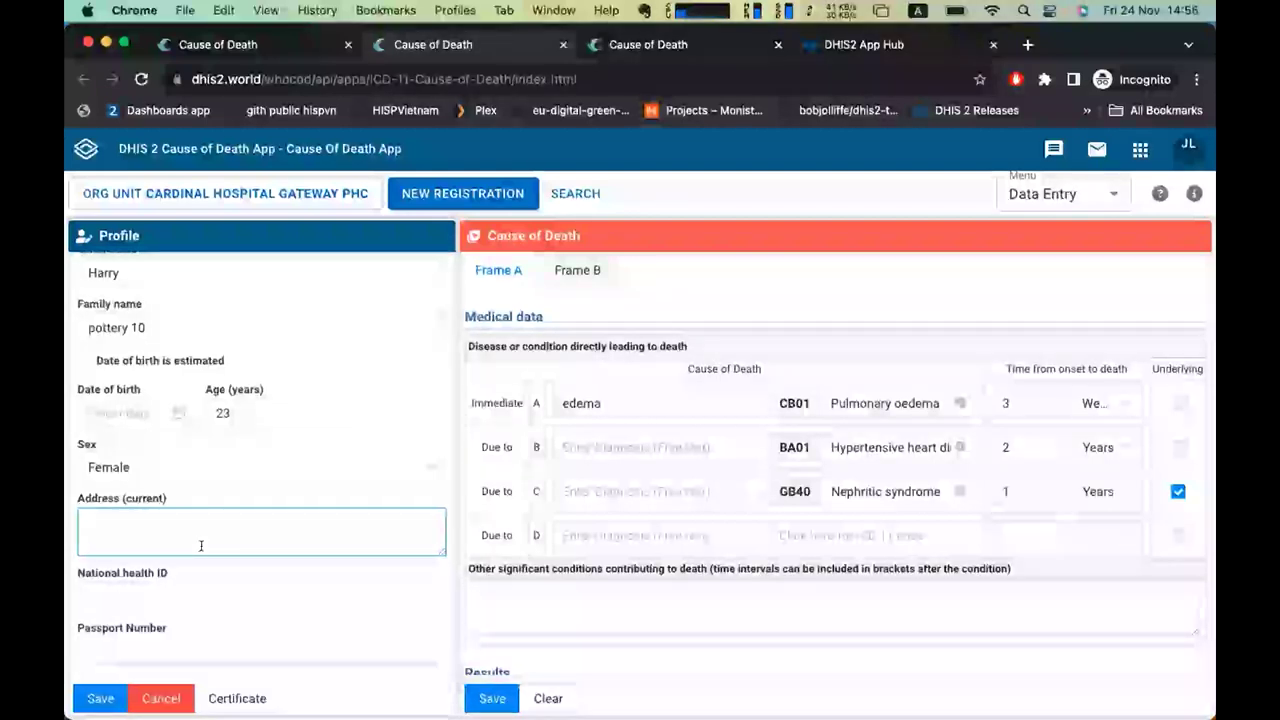
scroll(201, 545, up, 3)
scroll(201, 545, down, 3)
click(201, 545)
scroll(201, 545, up, 3)
scroll(201, 545, down, 3)
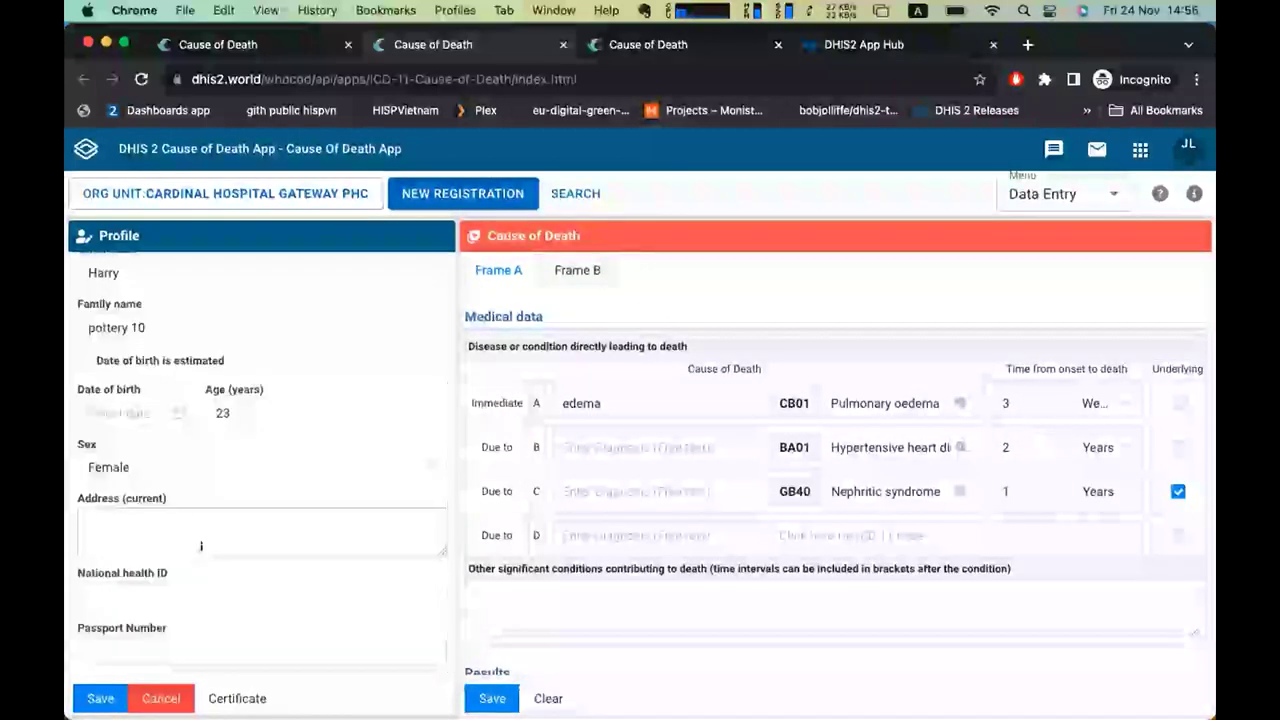
scroll(201, 545, up, 3)
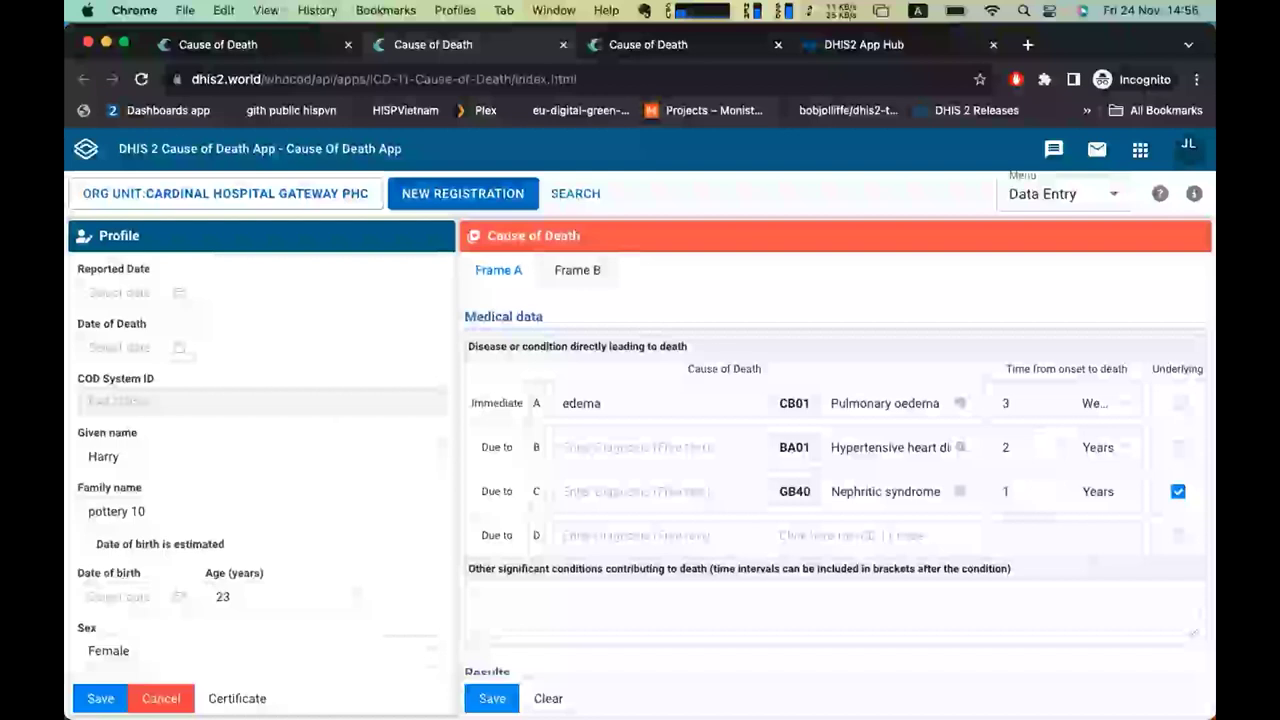
scroll(265, 470, down, 3)
click(589, 276)
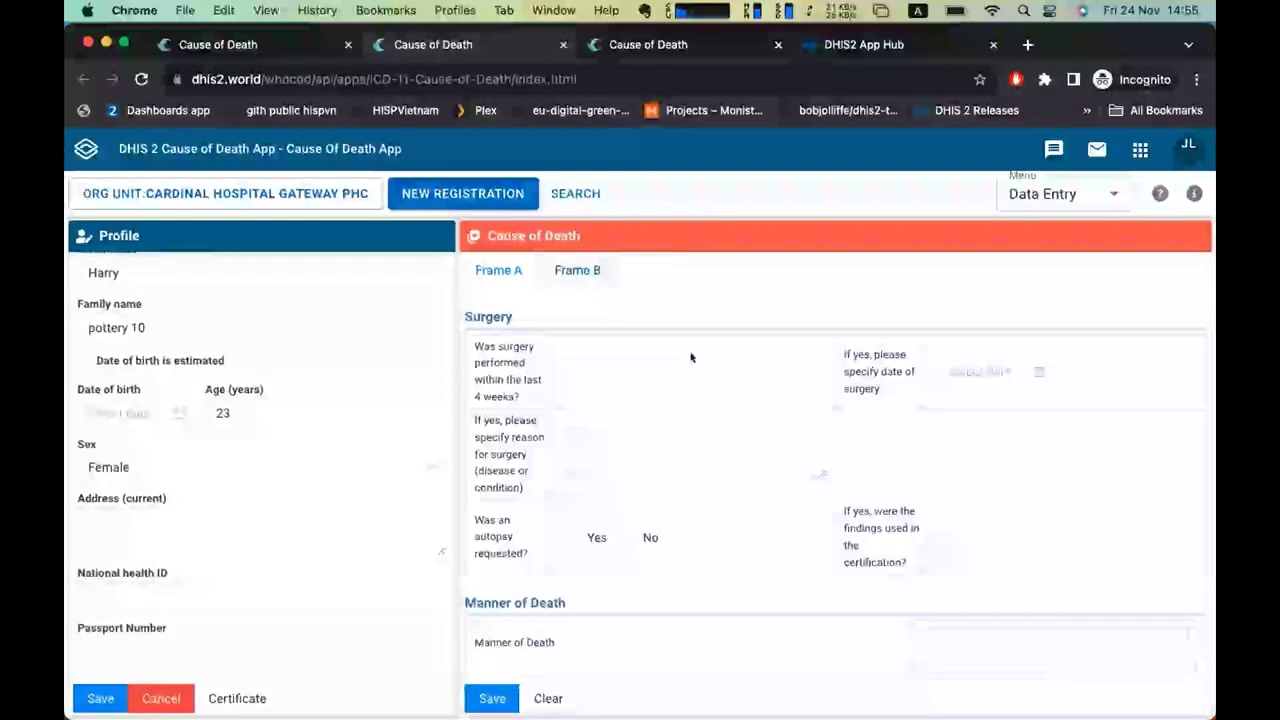
Open the Cause of Death (medical data) panel and scroll through it.
scroll(657, 370, down, 5)
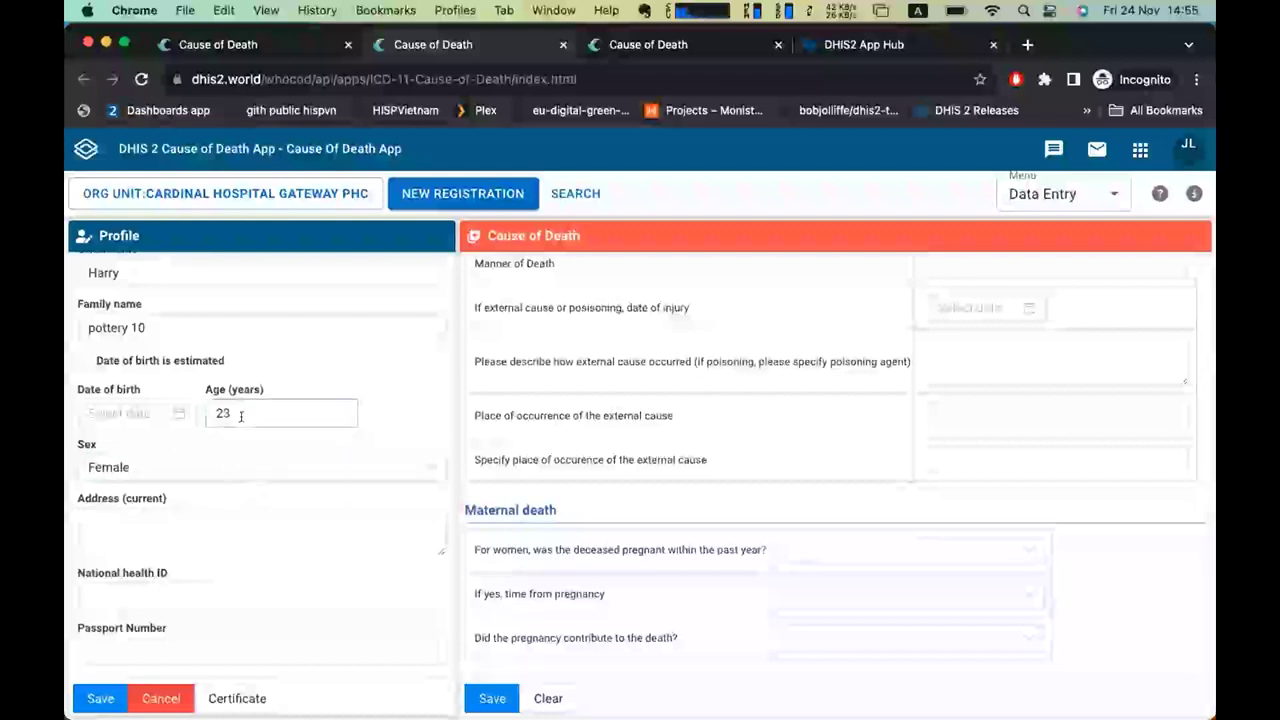
click(703, 532)
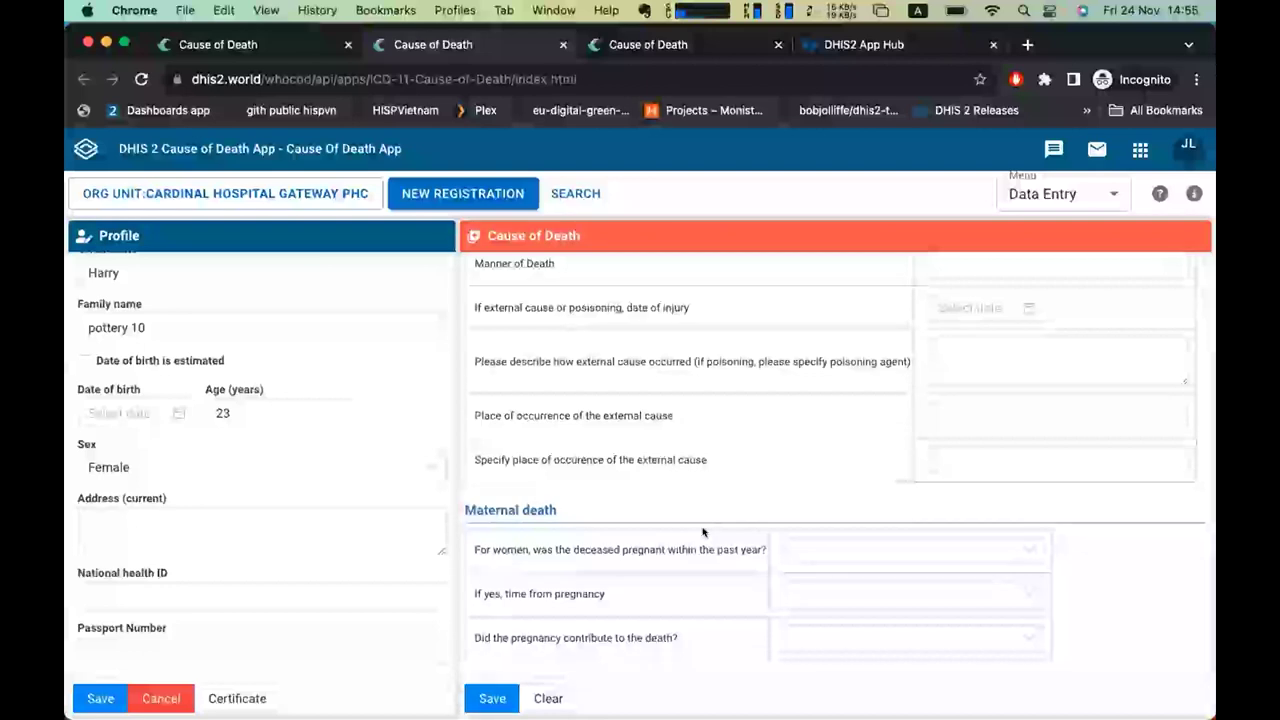
scroll(694, 500, up, 5)
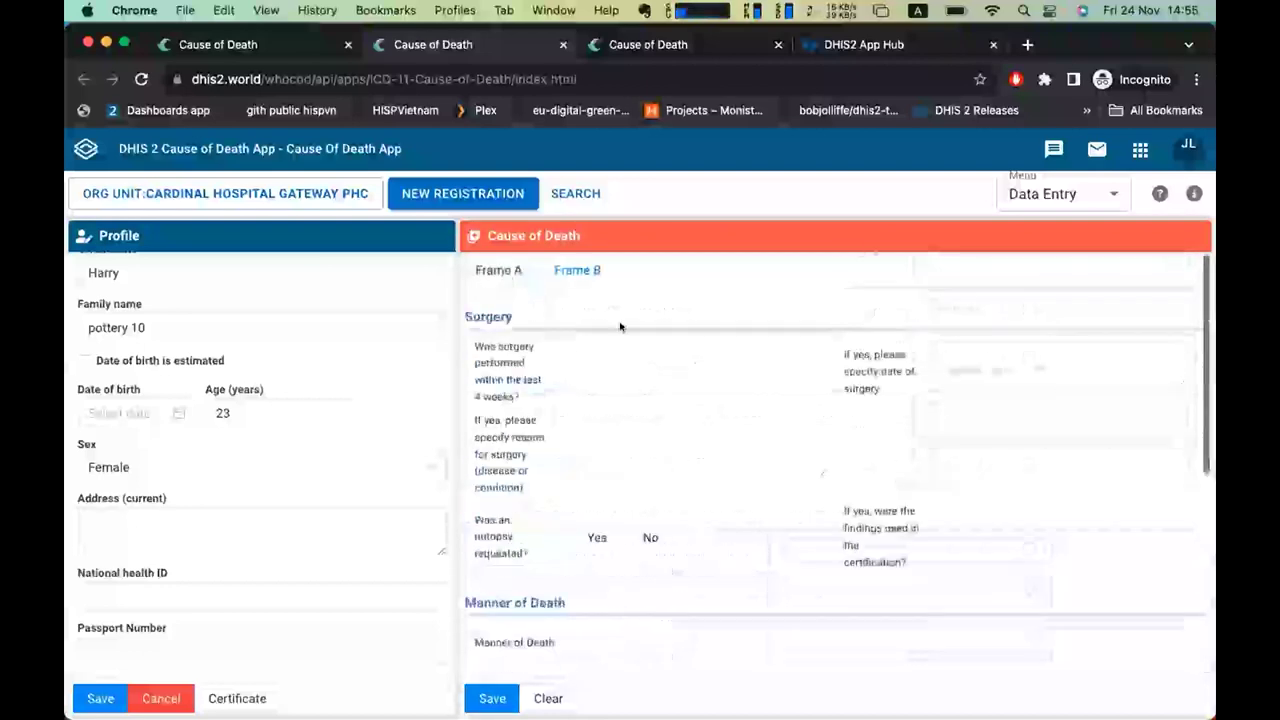
scroll(661, 442, down, 1)
scroll(661, 442, down, 5)
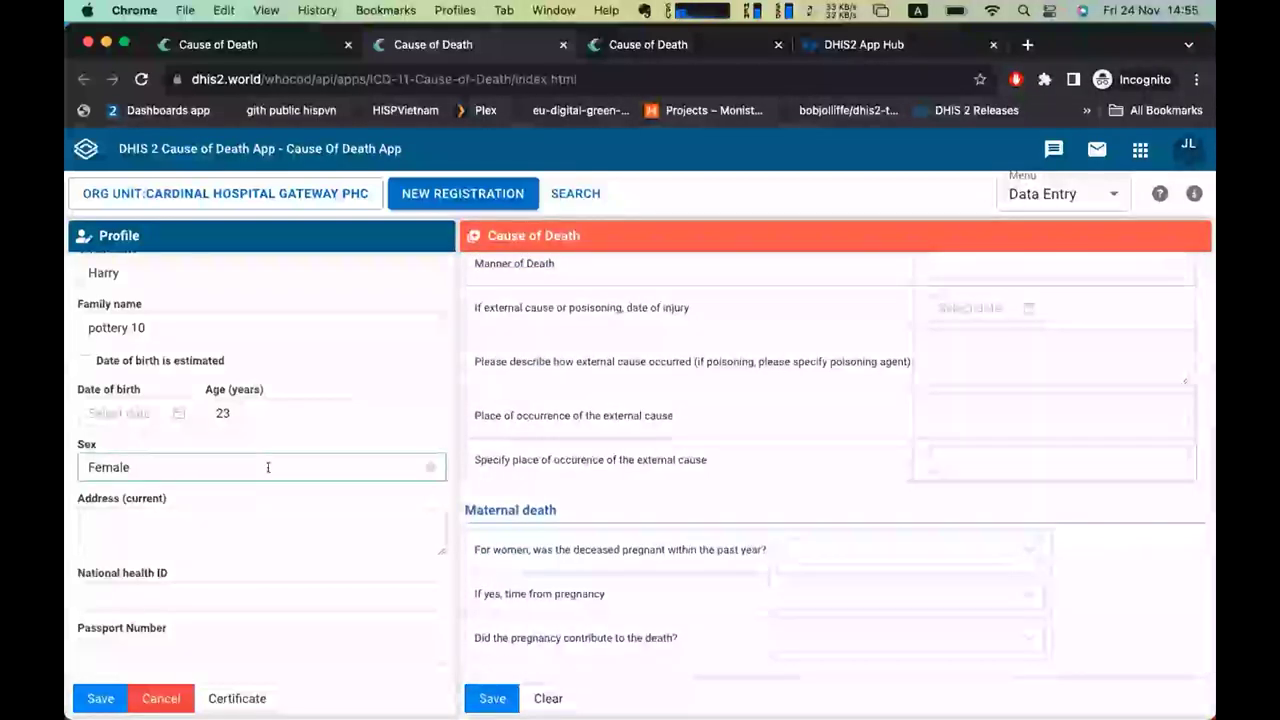
Keep the deceased's sex set to Female.
click(268, 467)
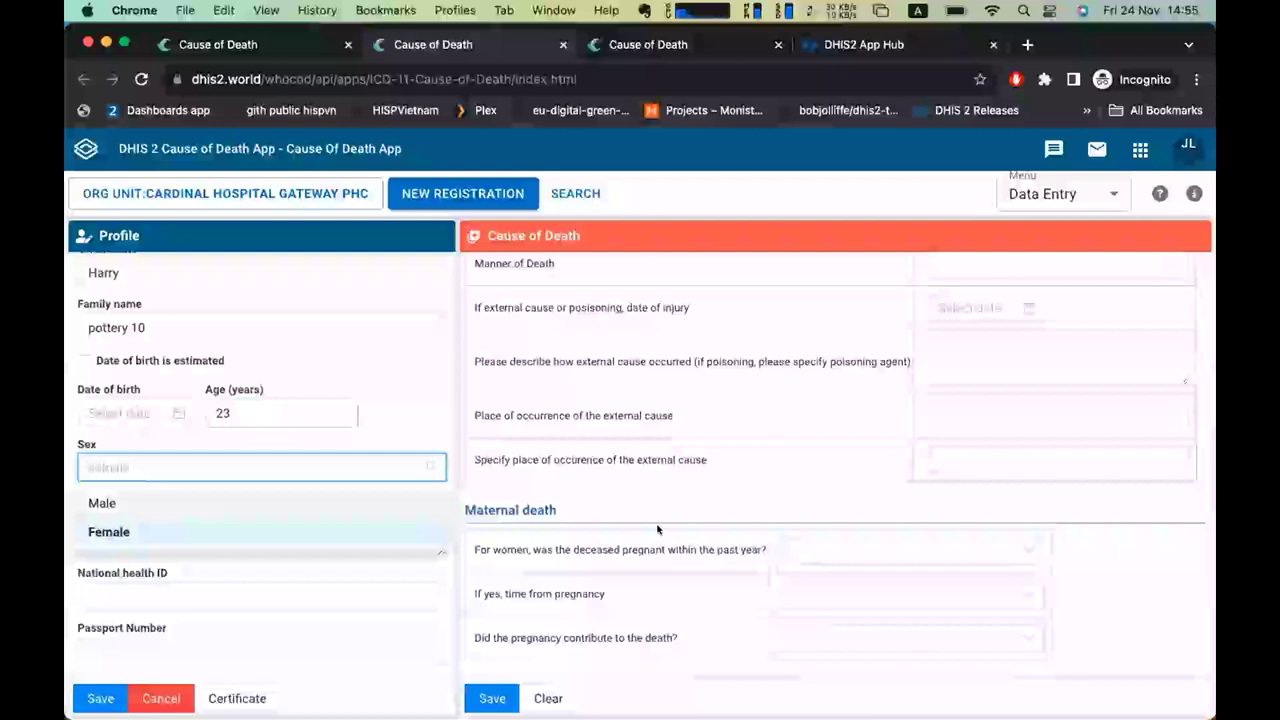
scroll(808, 572, up, 5)
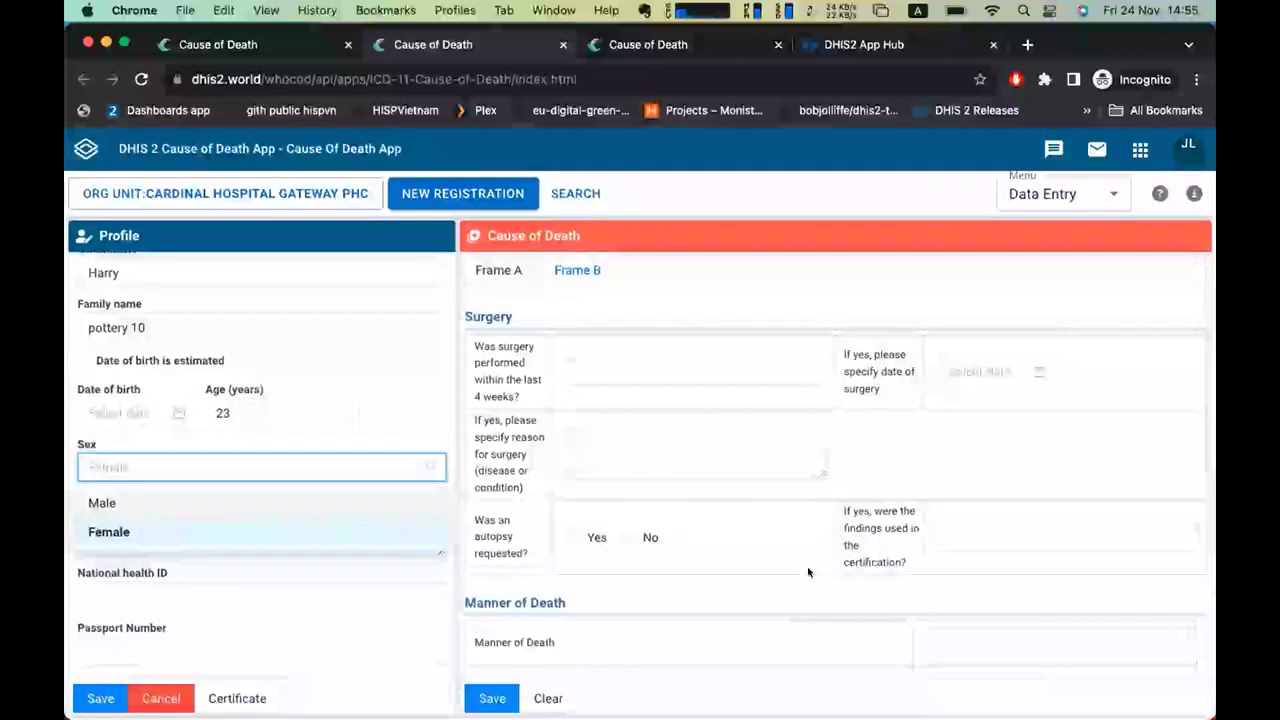
scroll(808, 572, down, 4)
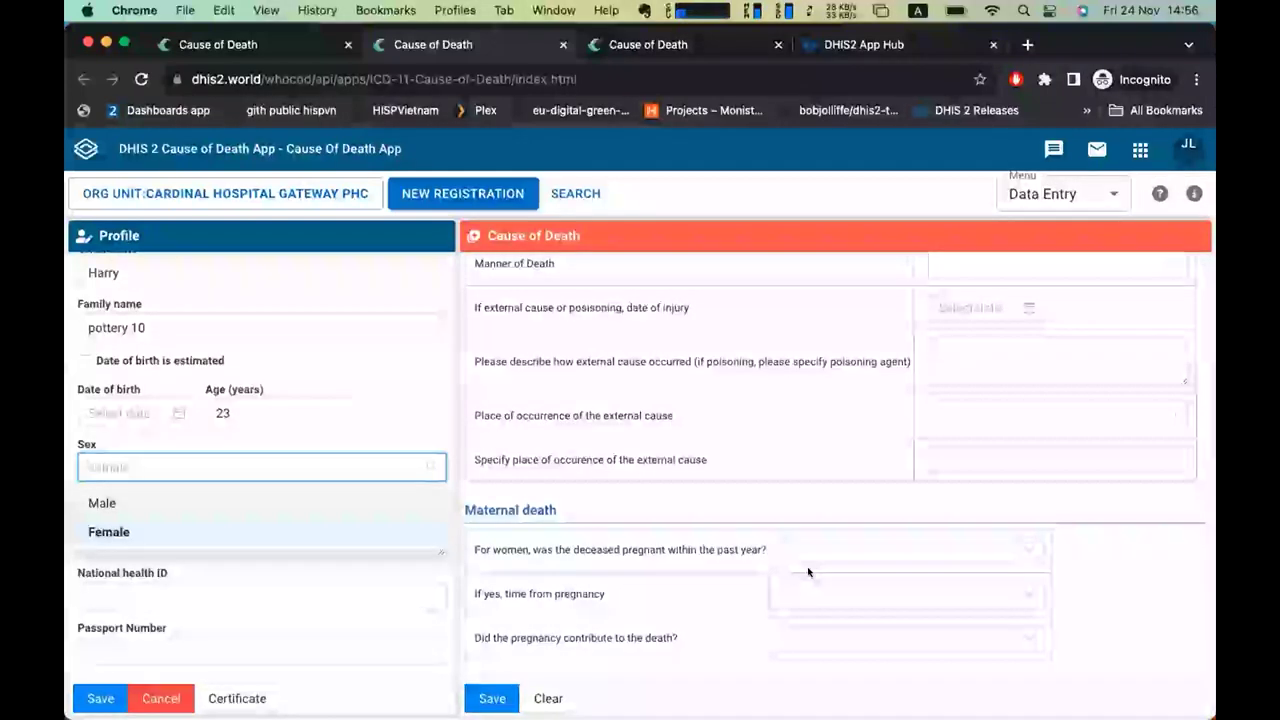
click(808, 572)
Show the ICD-11 results with GB40 and the Compute full report.
scroll(808, 572, up, 10)
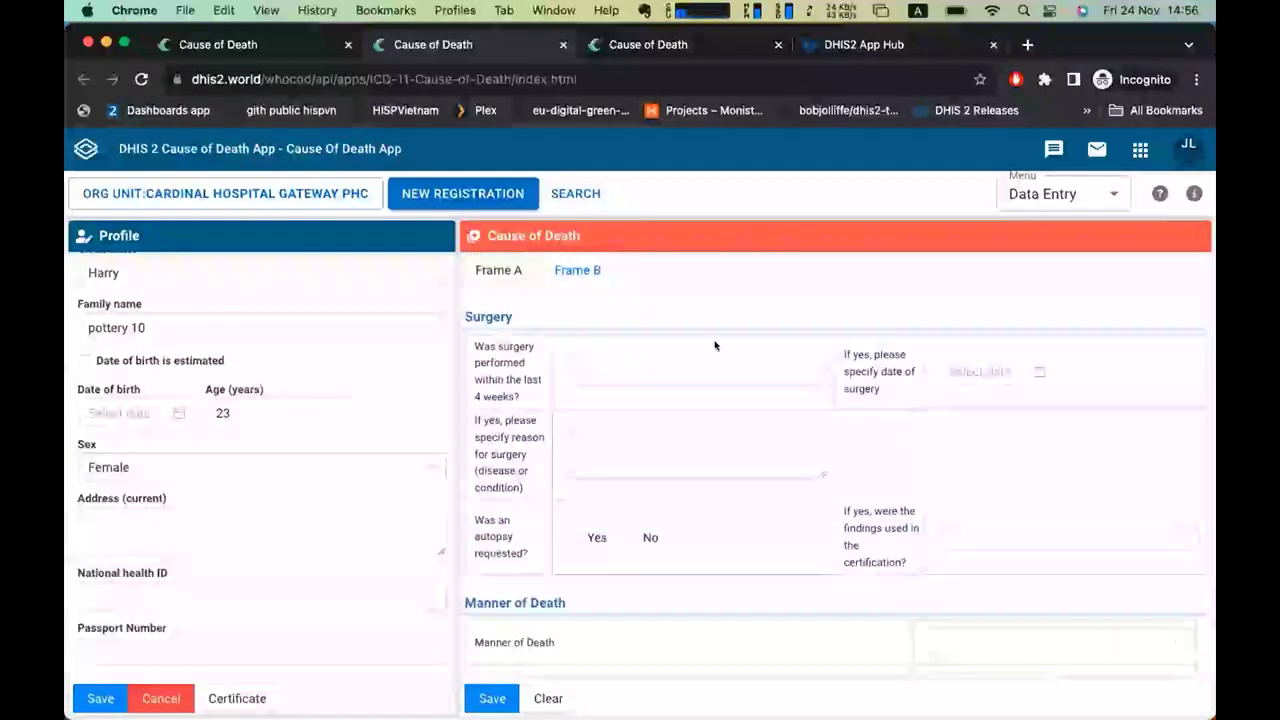
click(498, 271)
scroll(498, 273, down, 10)
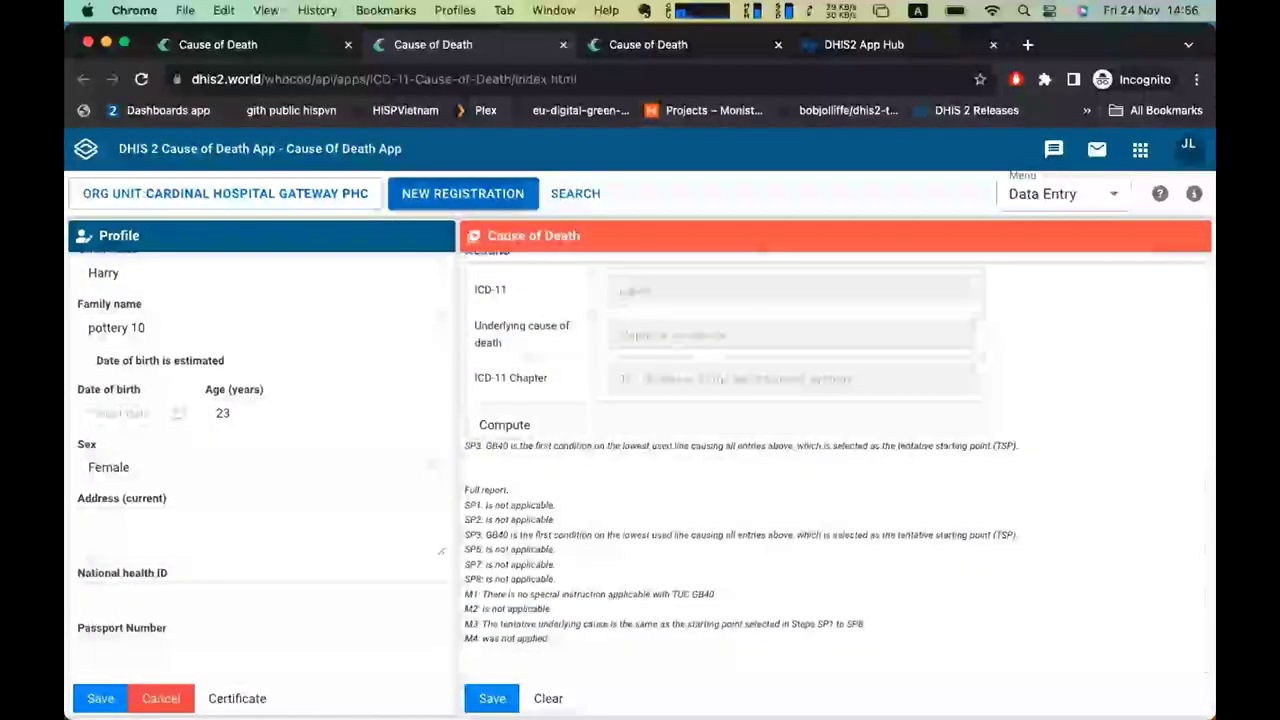
Open the Medical Certificate of Cause of Death specimen listing Nephritic syndrome, GB40, and scroll through it.
click(237, 698)
scroll(735, 401, down, 2)
scroll(735, 401, up, 3)
scroll(735, 401, down, 3)
scroll(735, 401, up, 3)
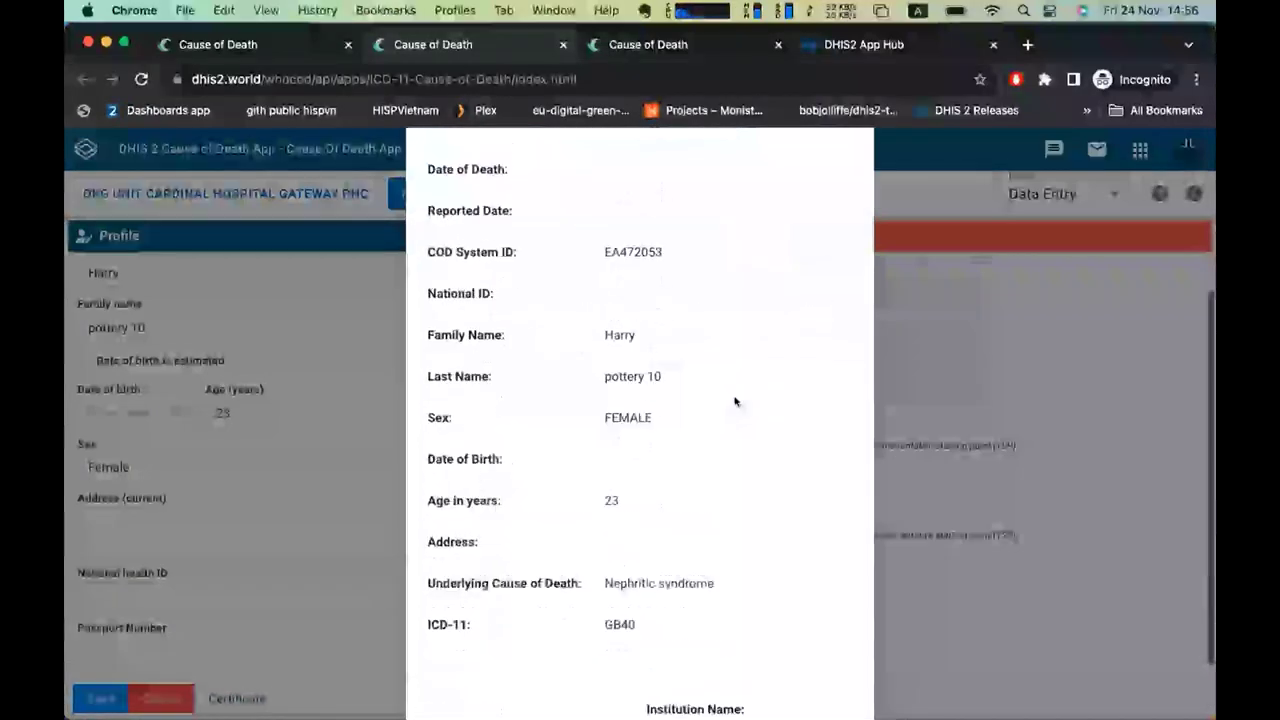
scroll(735, 401, down, 3)
scroll(737, 400, up, 1)
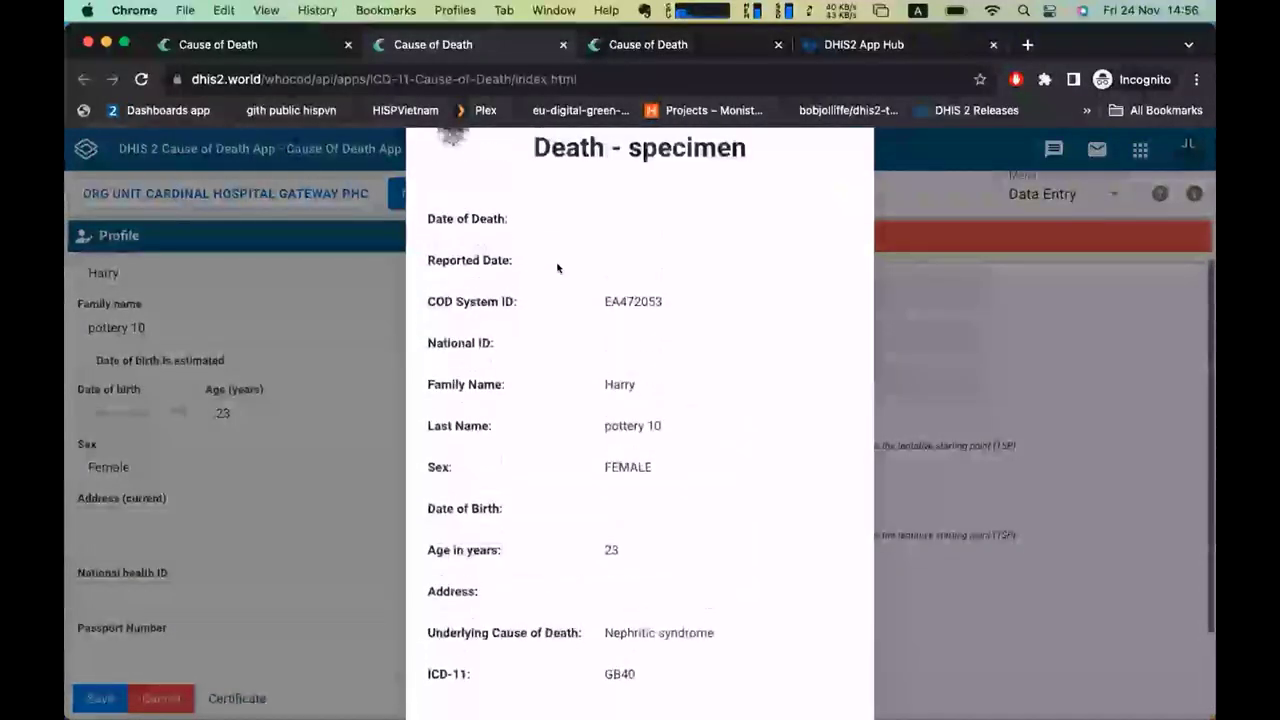
scroll(673, 415, up, 2)
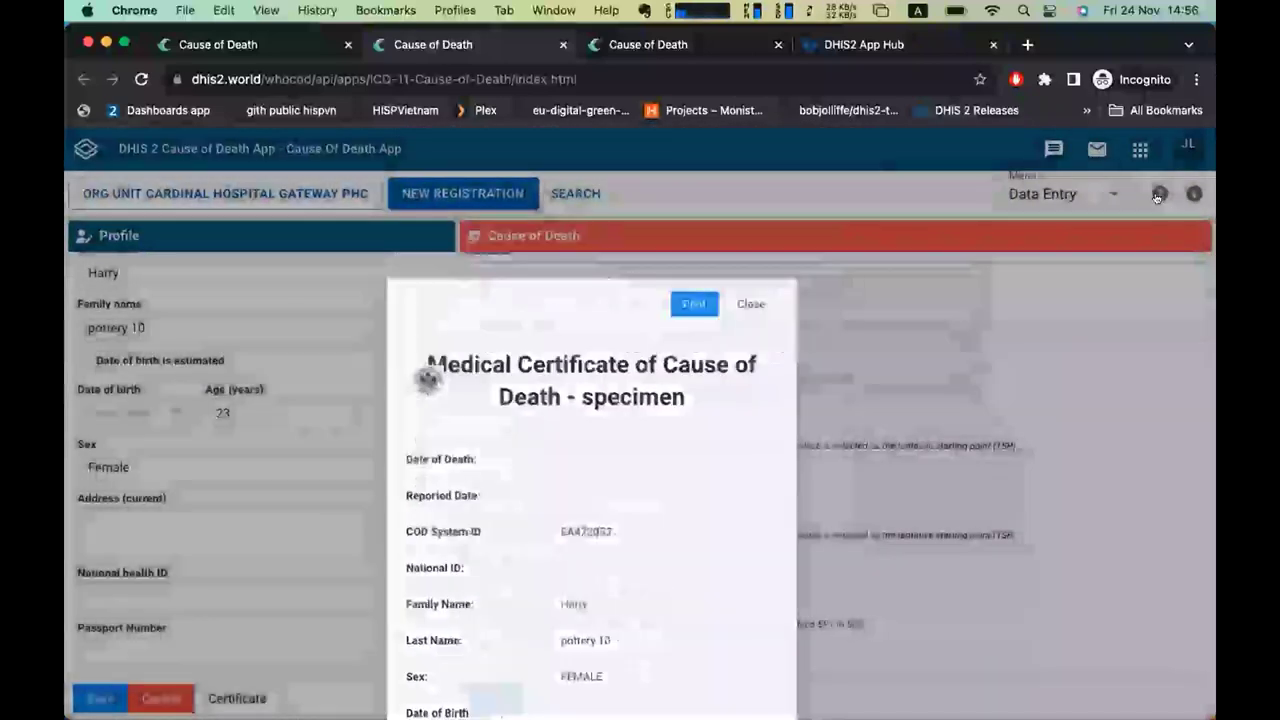
Read the Help manual's Administration section down to Figure 2 Certificate setting, then close Help.
click(1160, 193)
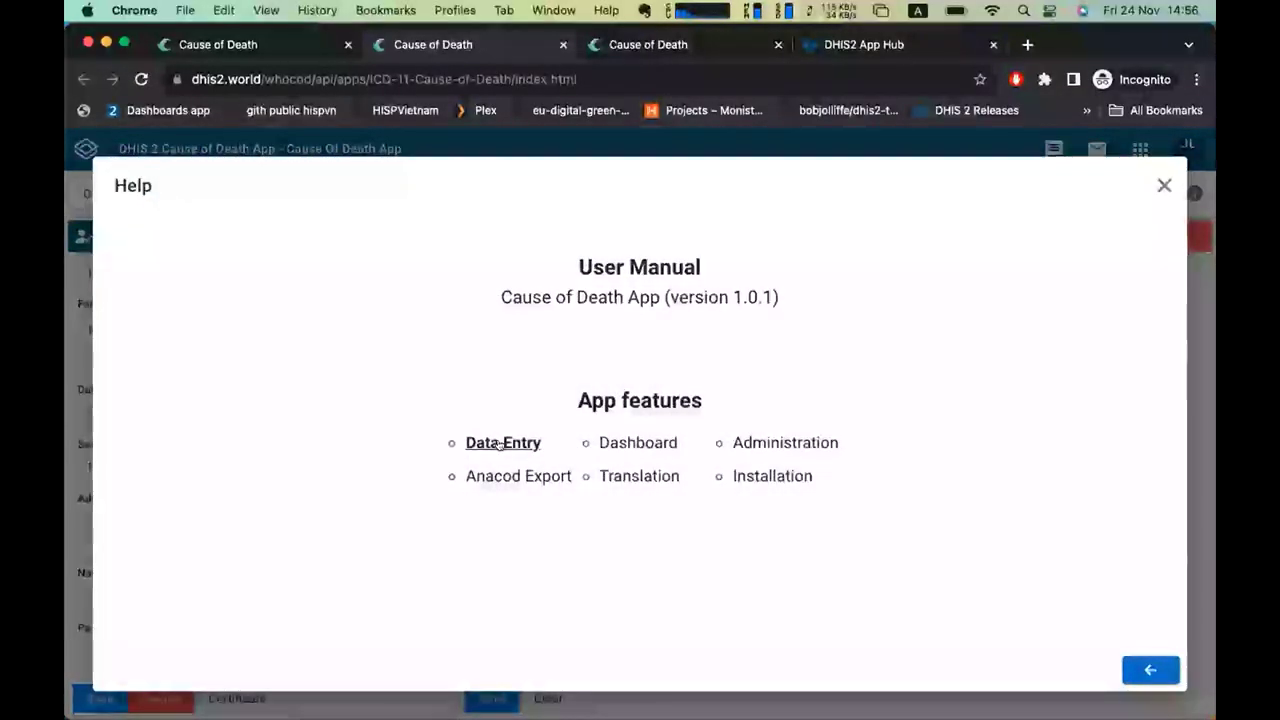
click(782, 443)
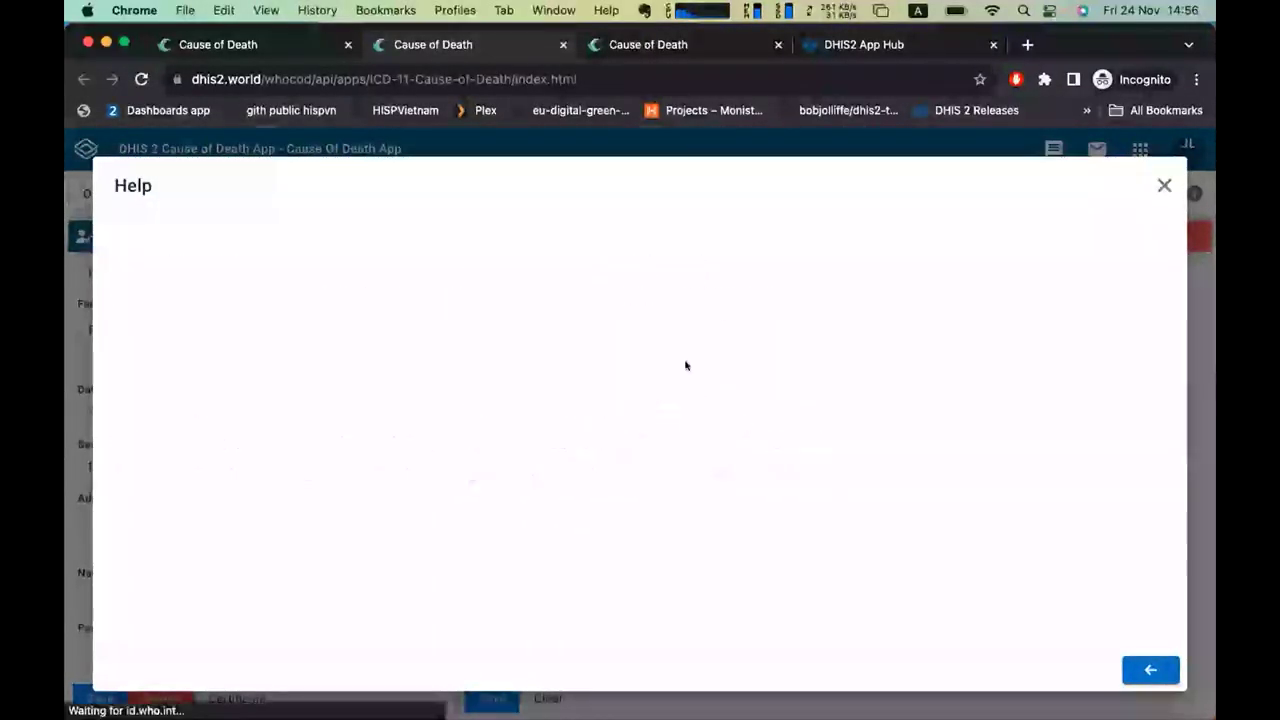
scroll(671, 339, down, 8)
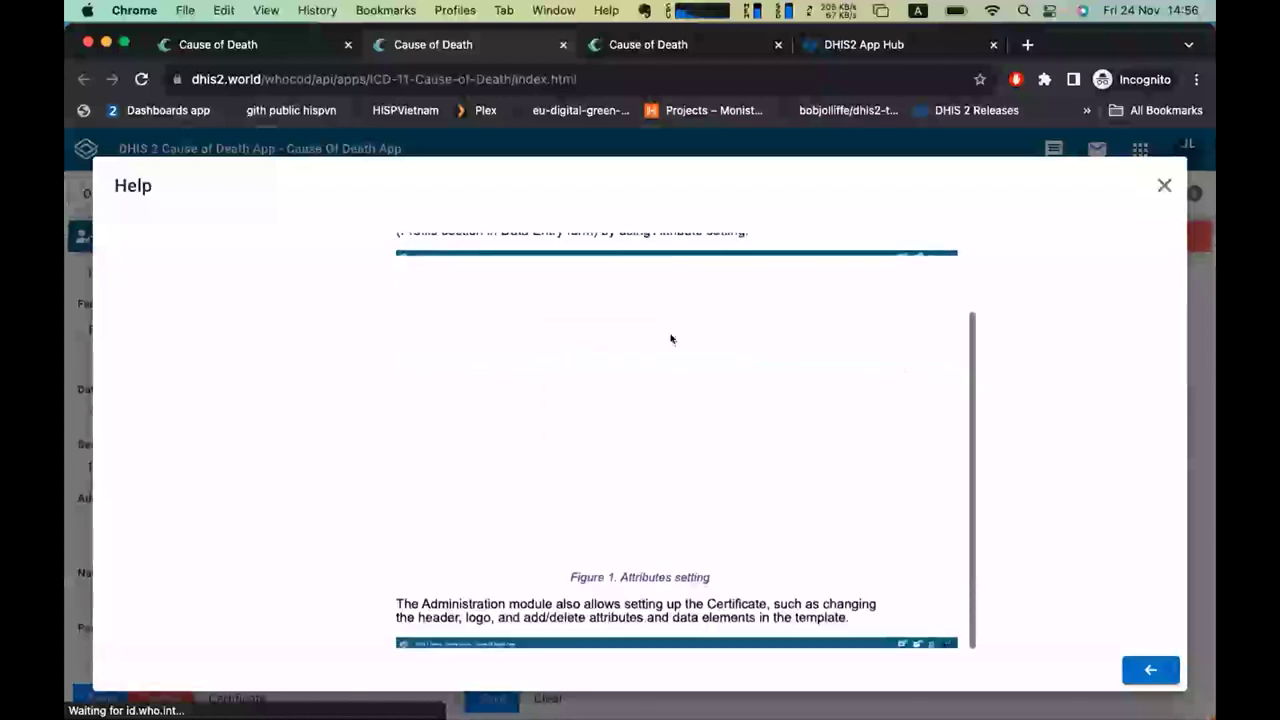
scroll(671, 339, down, 4)
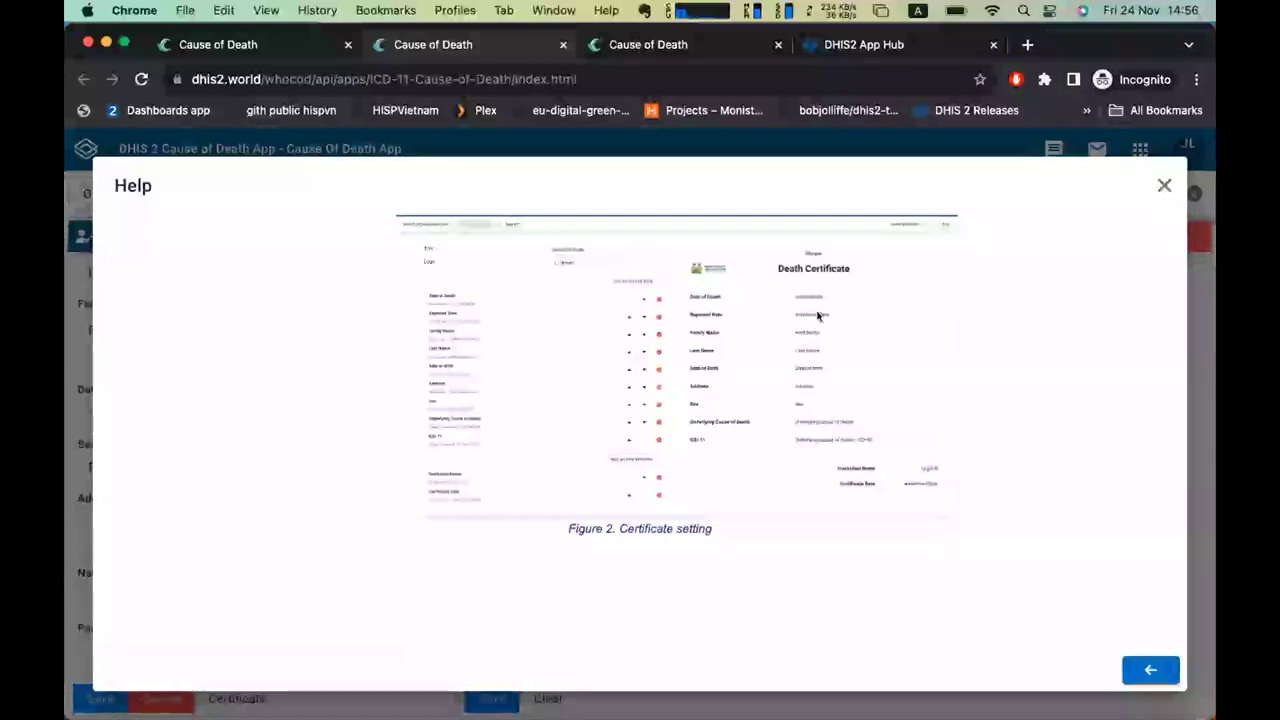
scroll(818, 316, up, 5)
click(1163, 185)
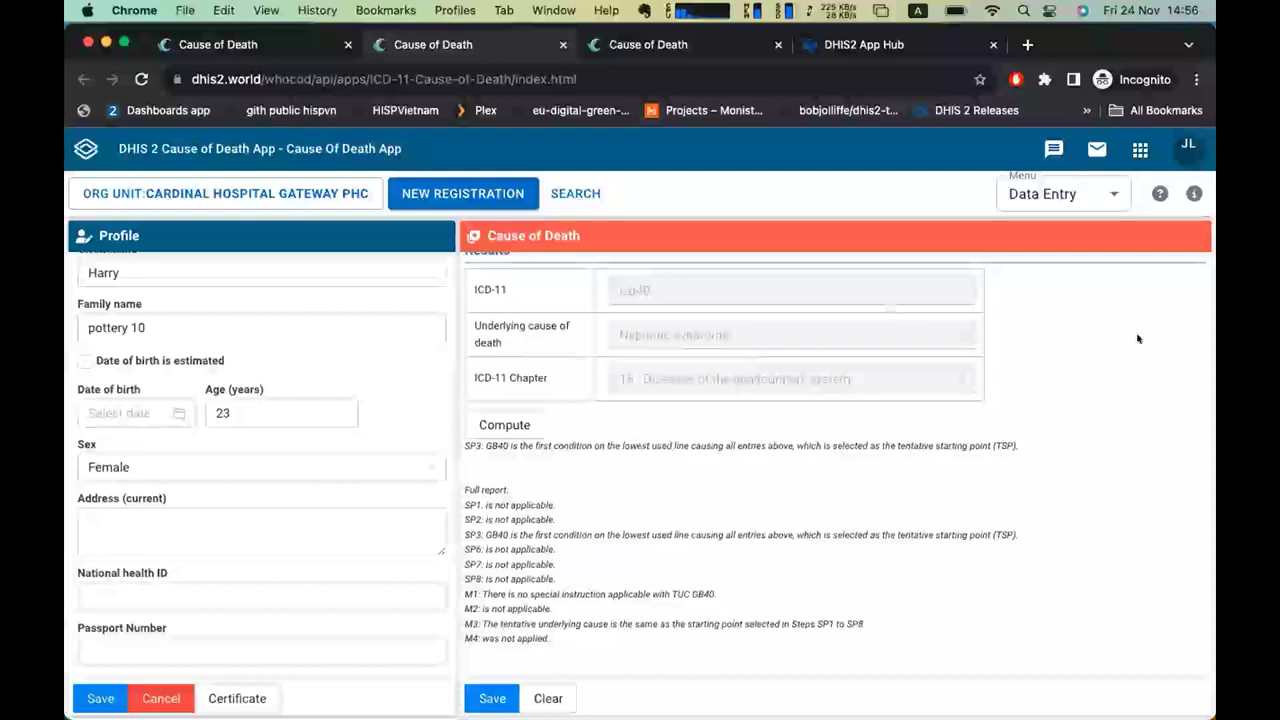
Save the profile, stay through the warning, then cancel and leave the record.
click(1054, 199)
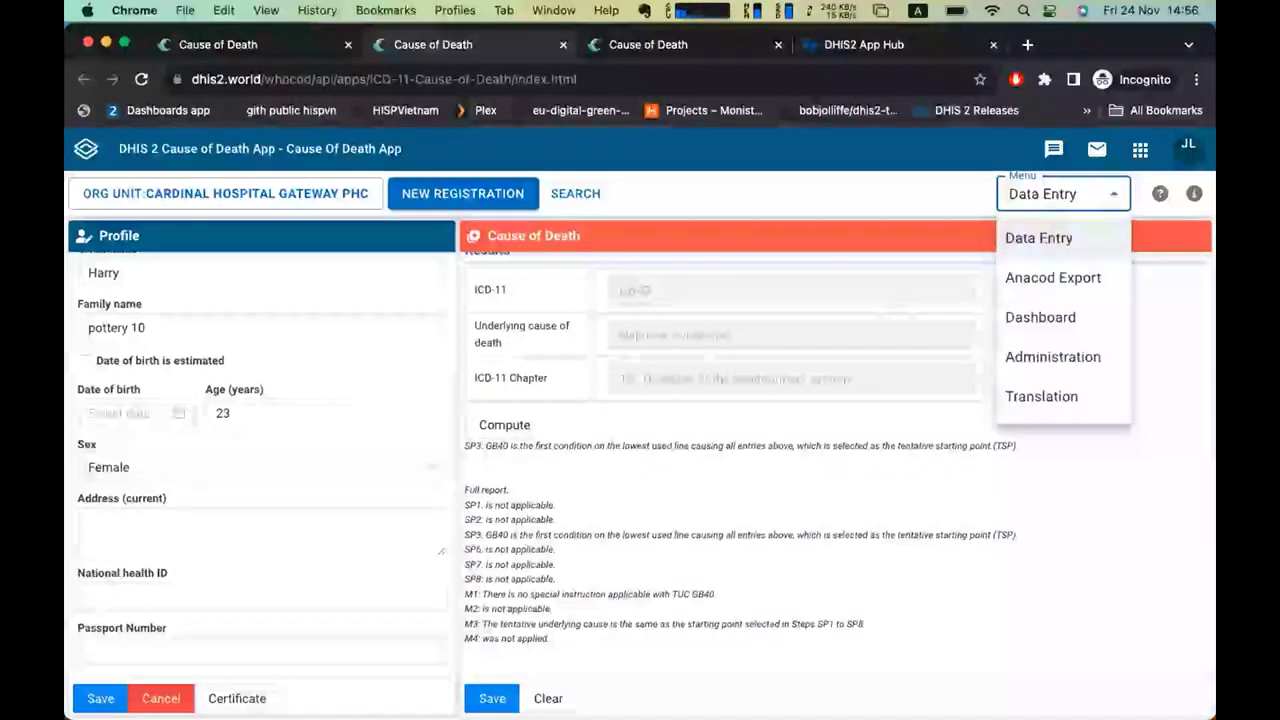
click(1038, 238)
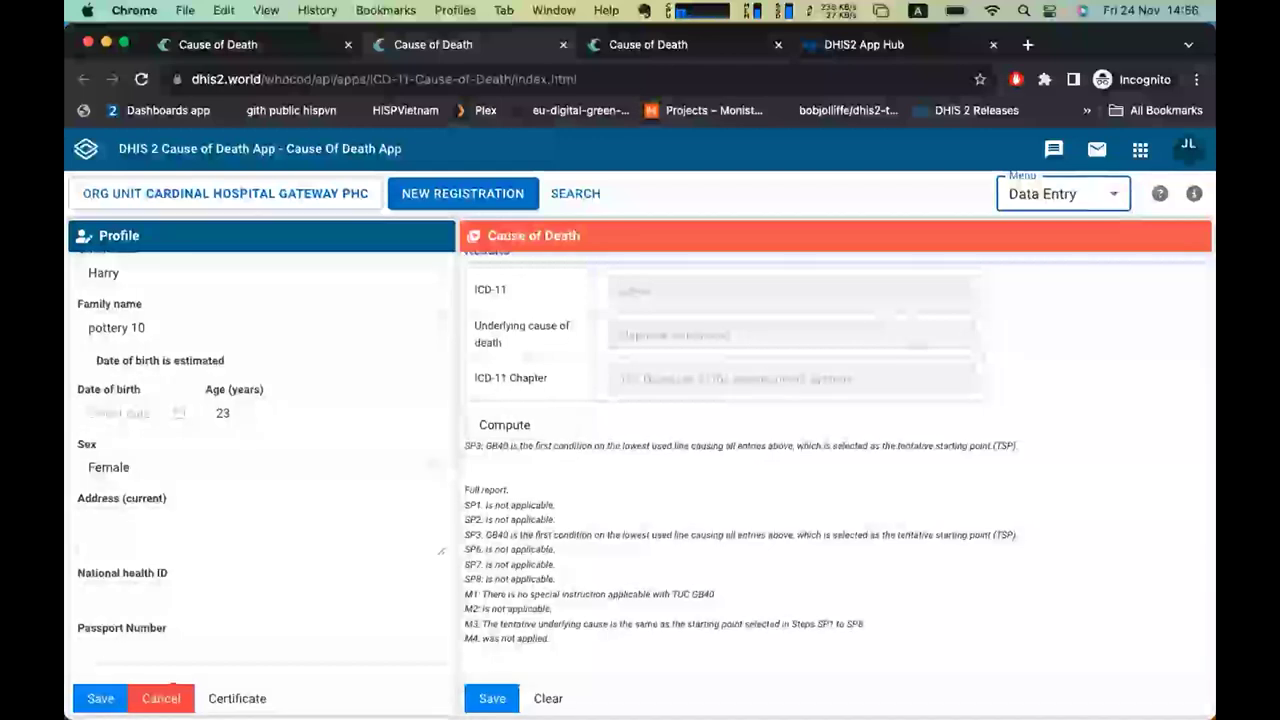
click(100, 698)
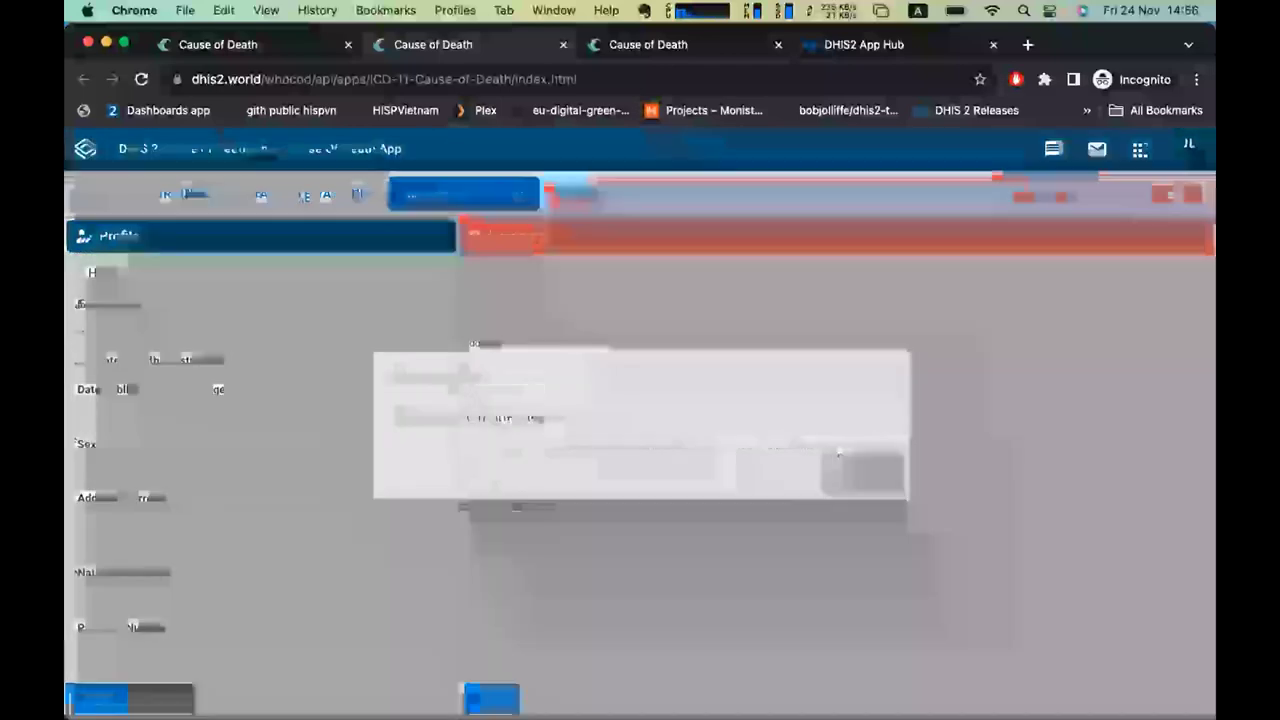
click(776, 474)
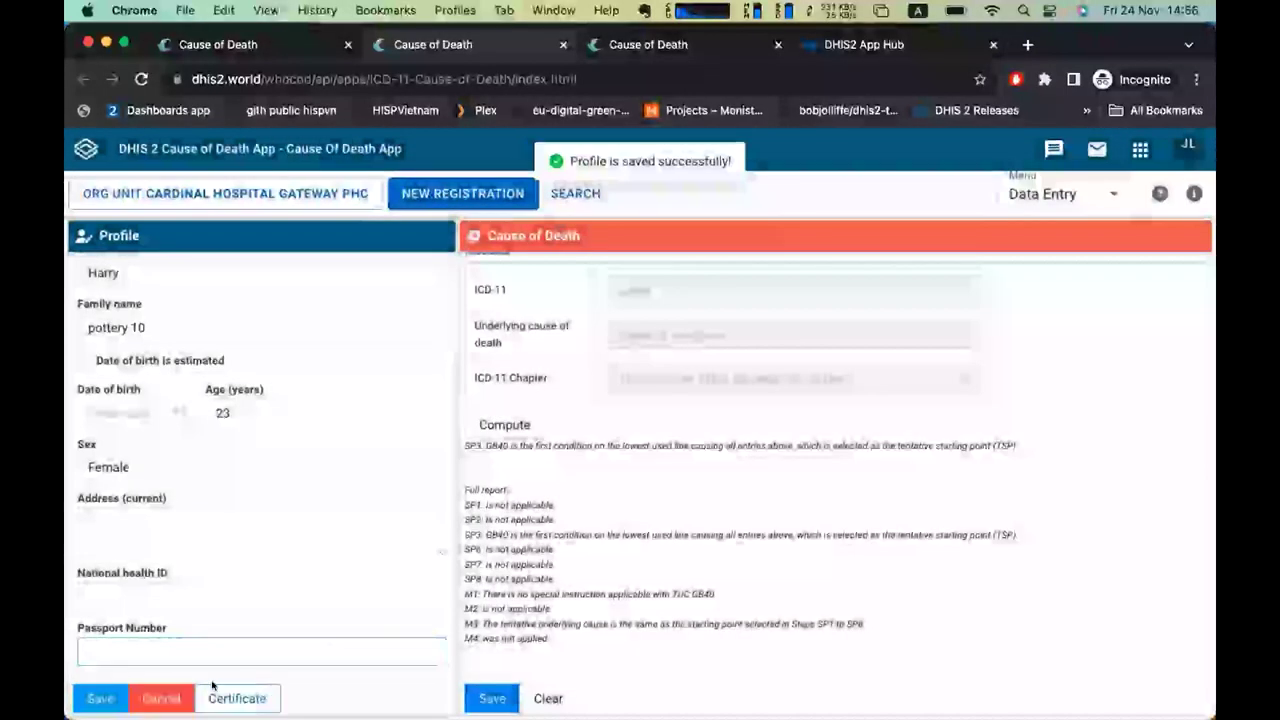
click(163, 697)
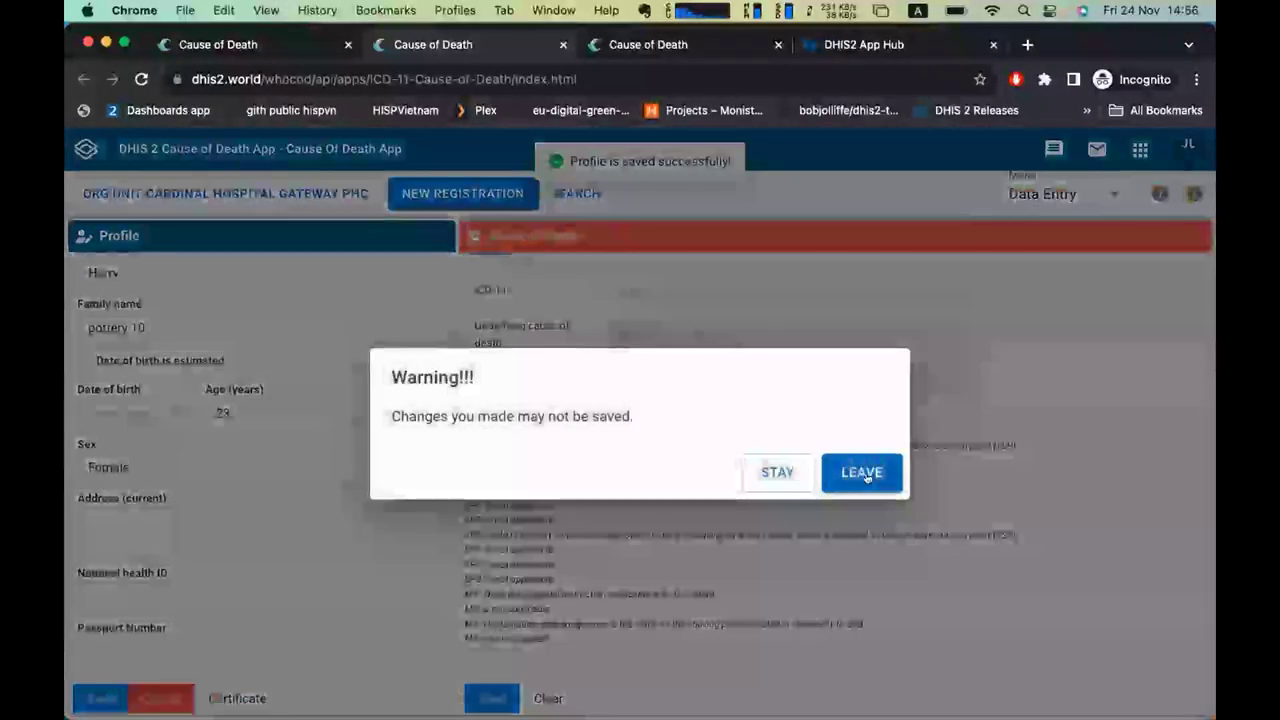
click(860, 472)
Switch to the Dashboard and expand the Noncommunicable bubble into its subcategories.
scroll(532, 365, down, 3)
scroll(532, 365, up, 4)
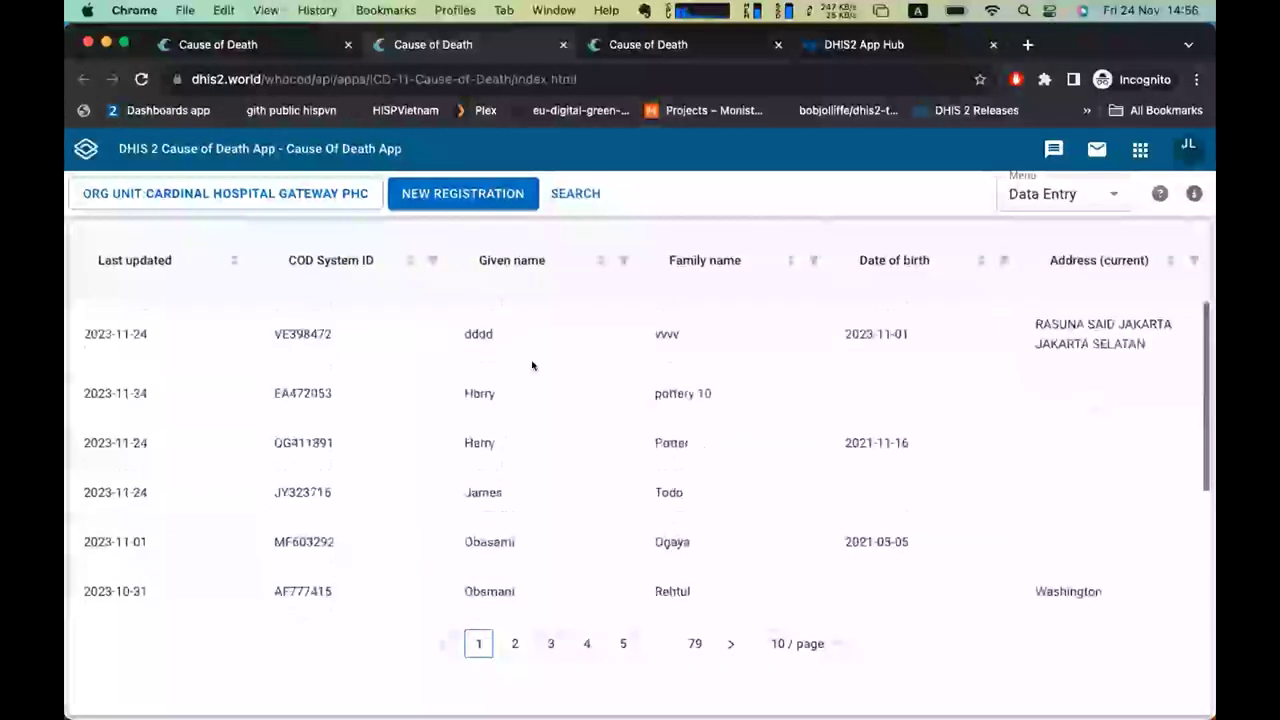
scroll(532, 365, down, 4)
scroll(532, 365, up, 4)
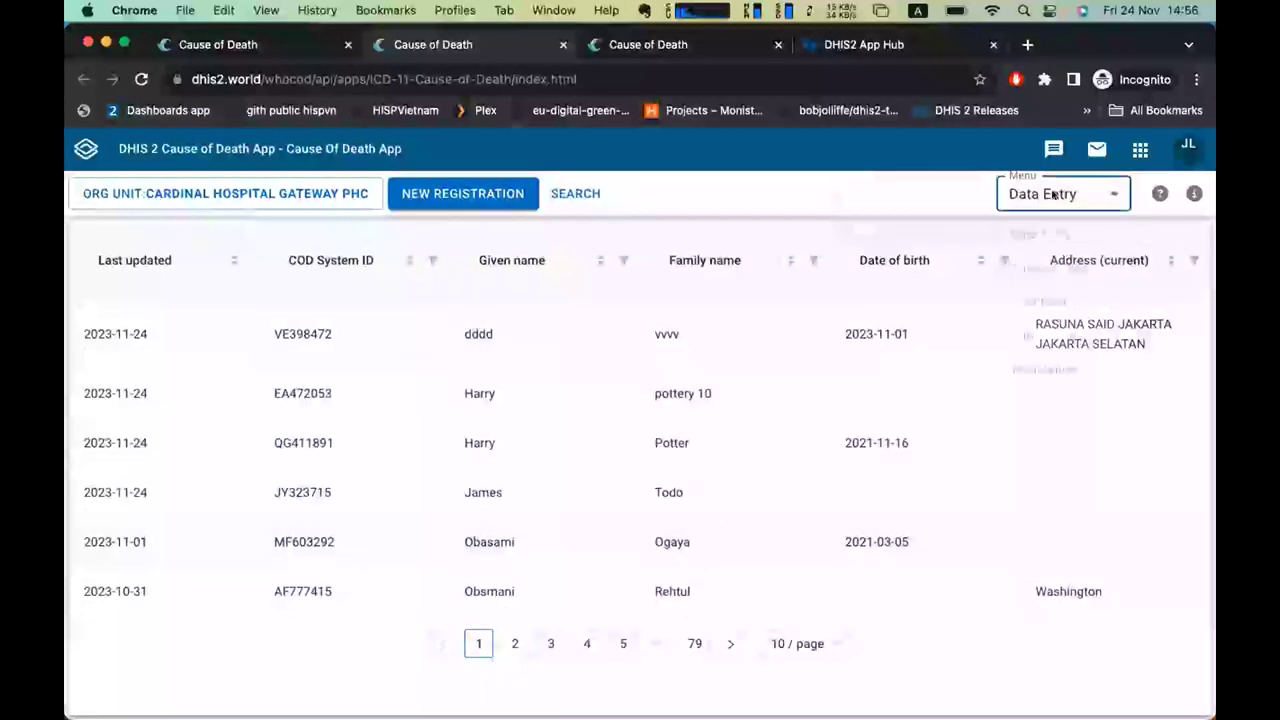
click(1103, 194)
click(1076, 322)
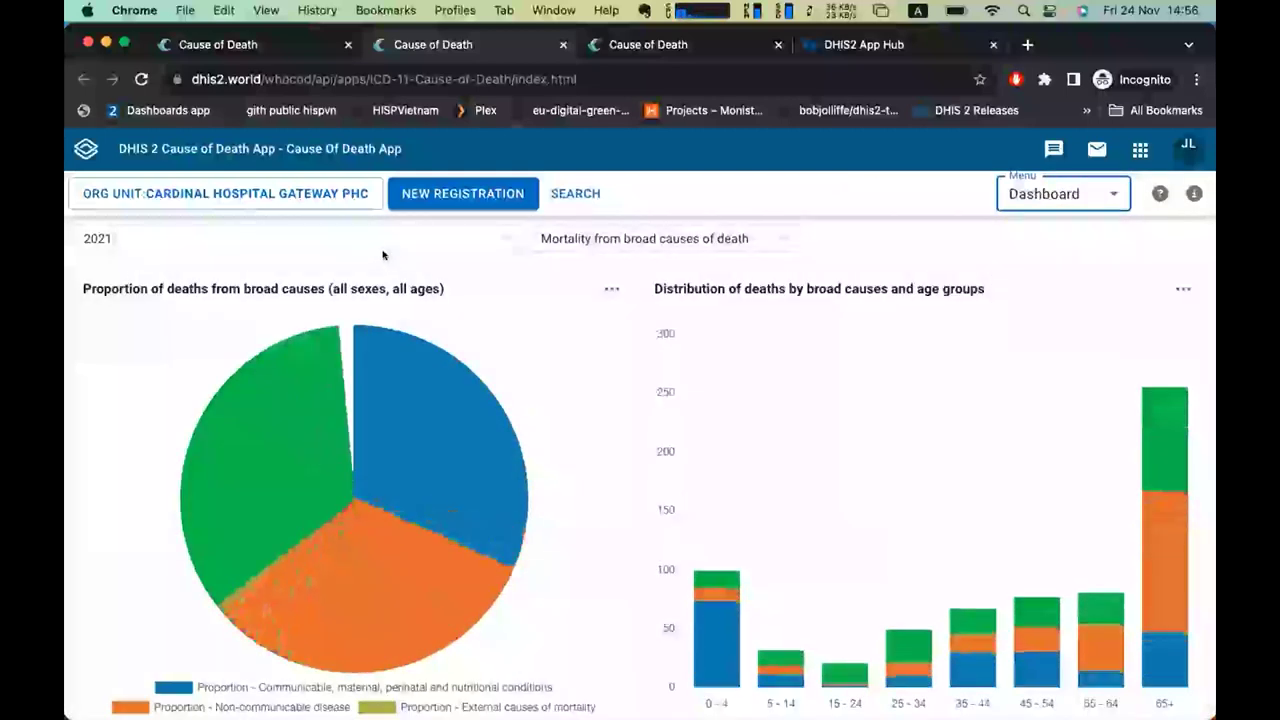
scroll(608, 403, down, 5)
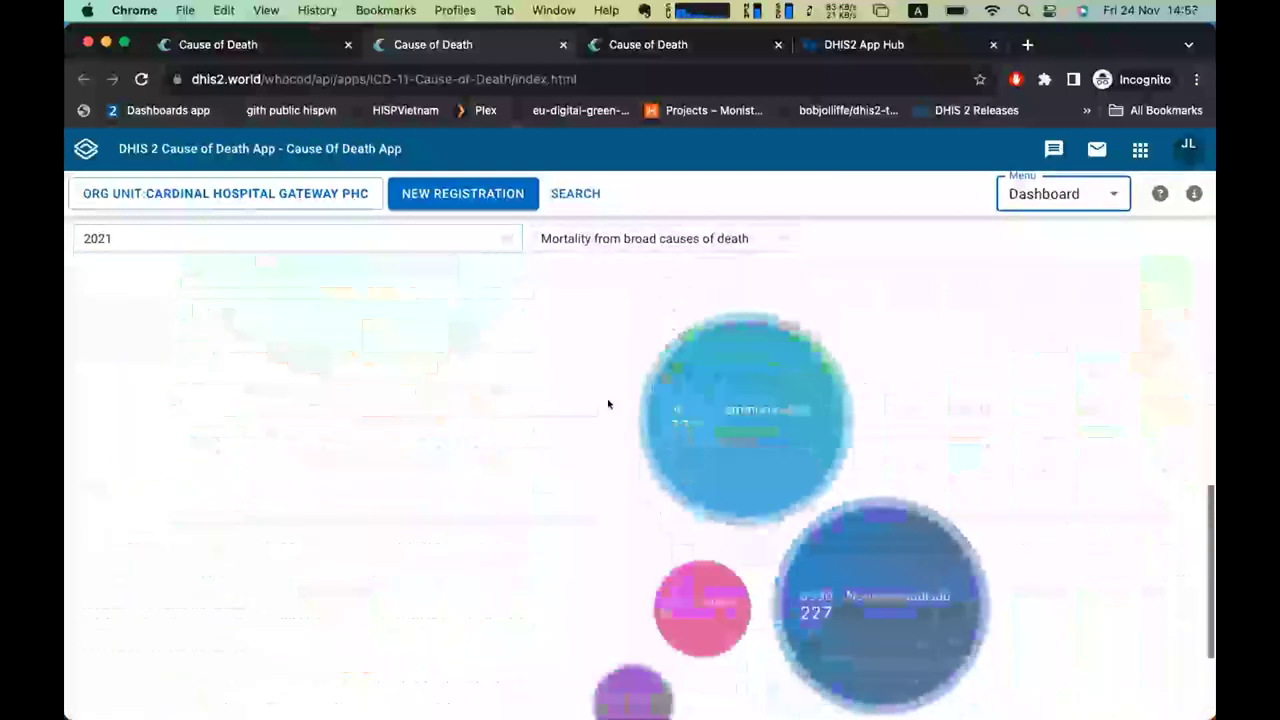
scroll(679, 594, down, 1)
click(828, 508)
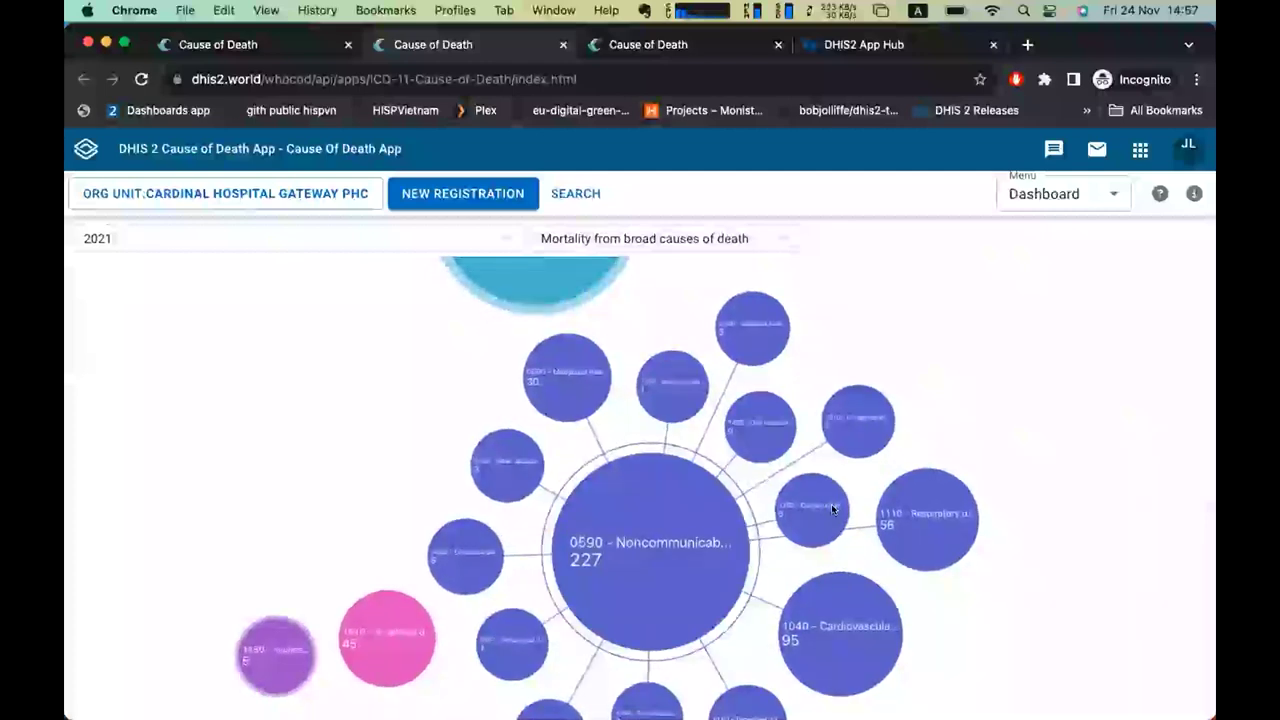
Browse the Mortality by cause/age/sex, NCDs, Most frequent cause and ICD-11 chapter views.
scroll(583, 509, up, 10)
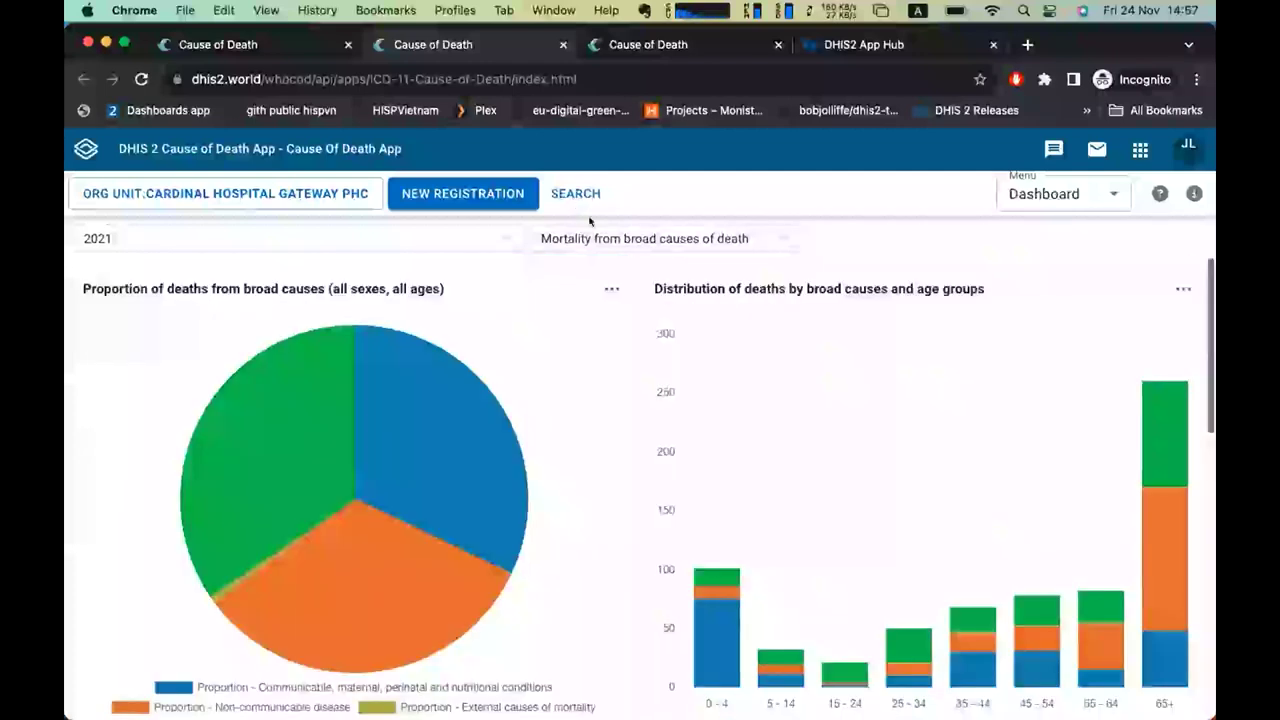
click(597, 237)
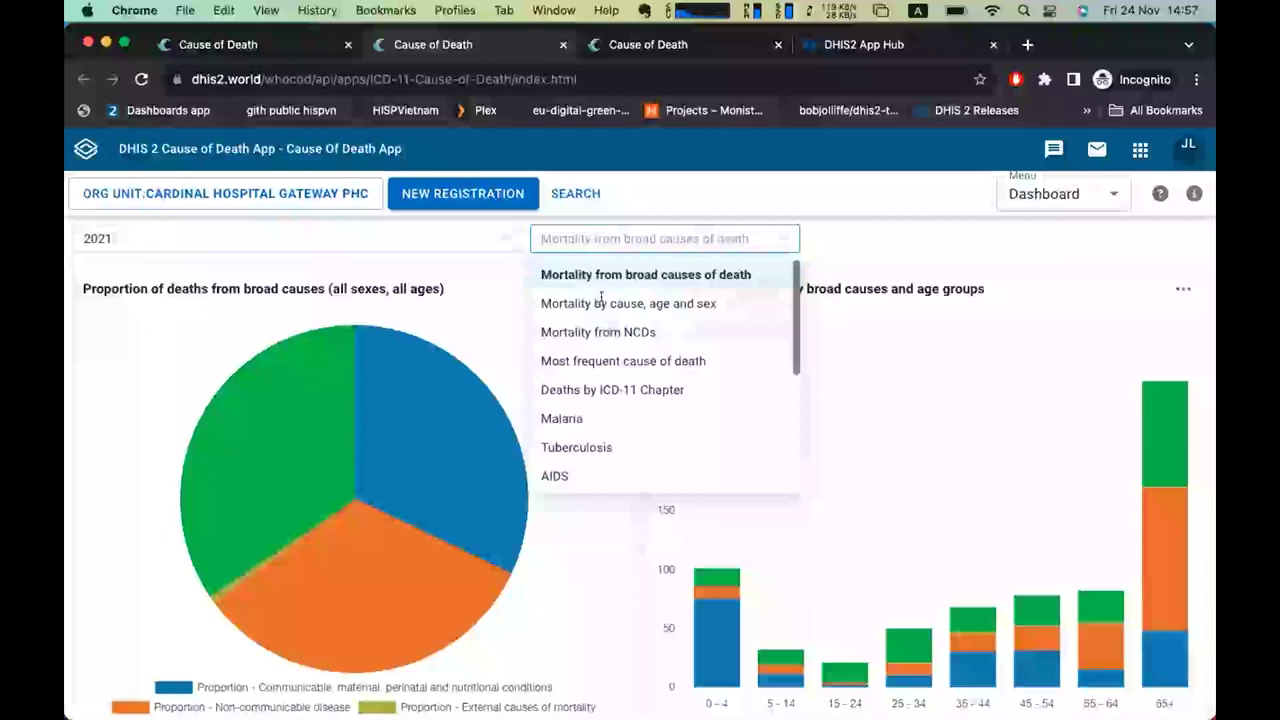
click(600, 302)
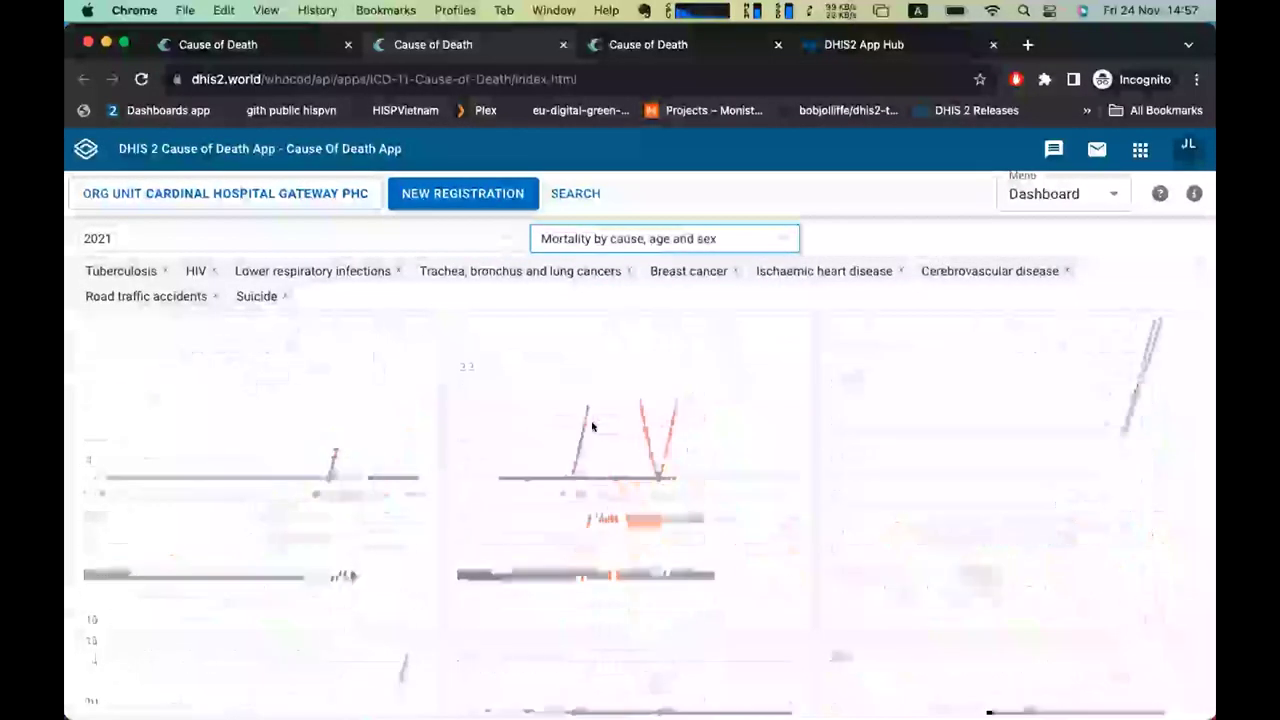
scroll(592, 427, up, 5)
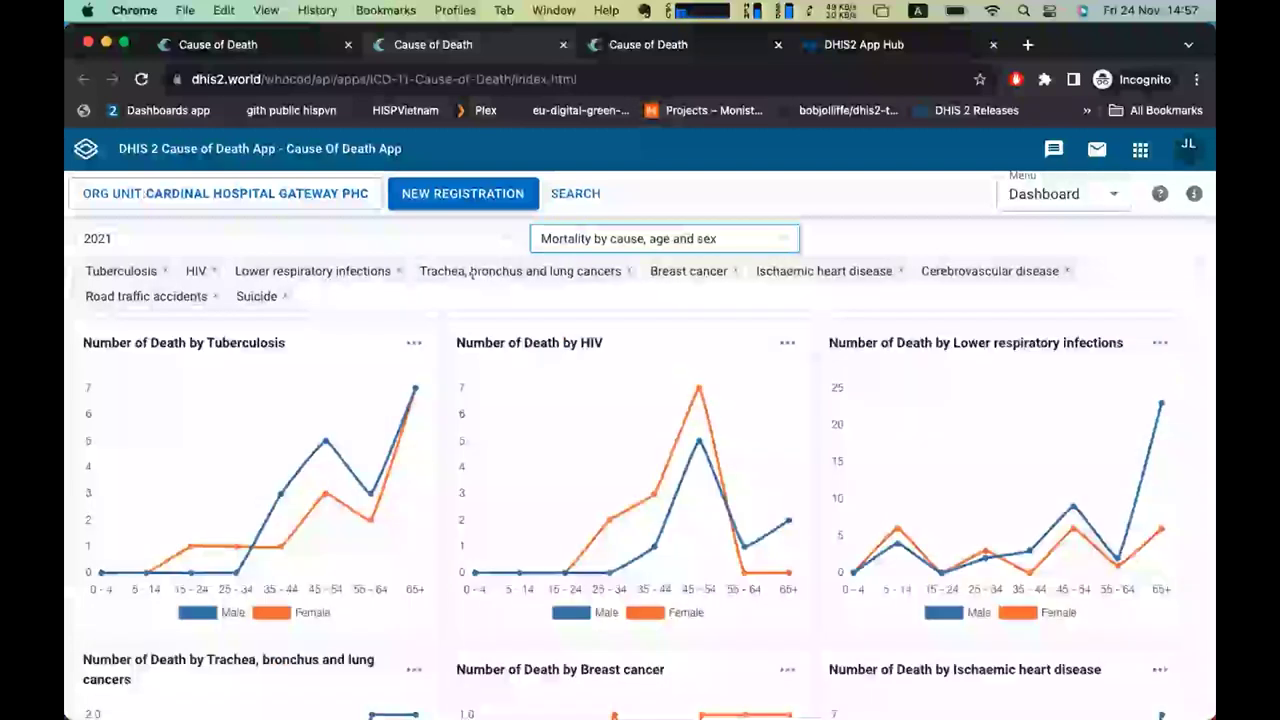
click(640, 238)
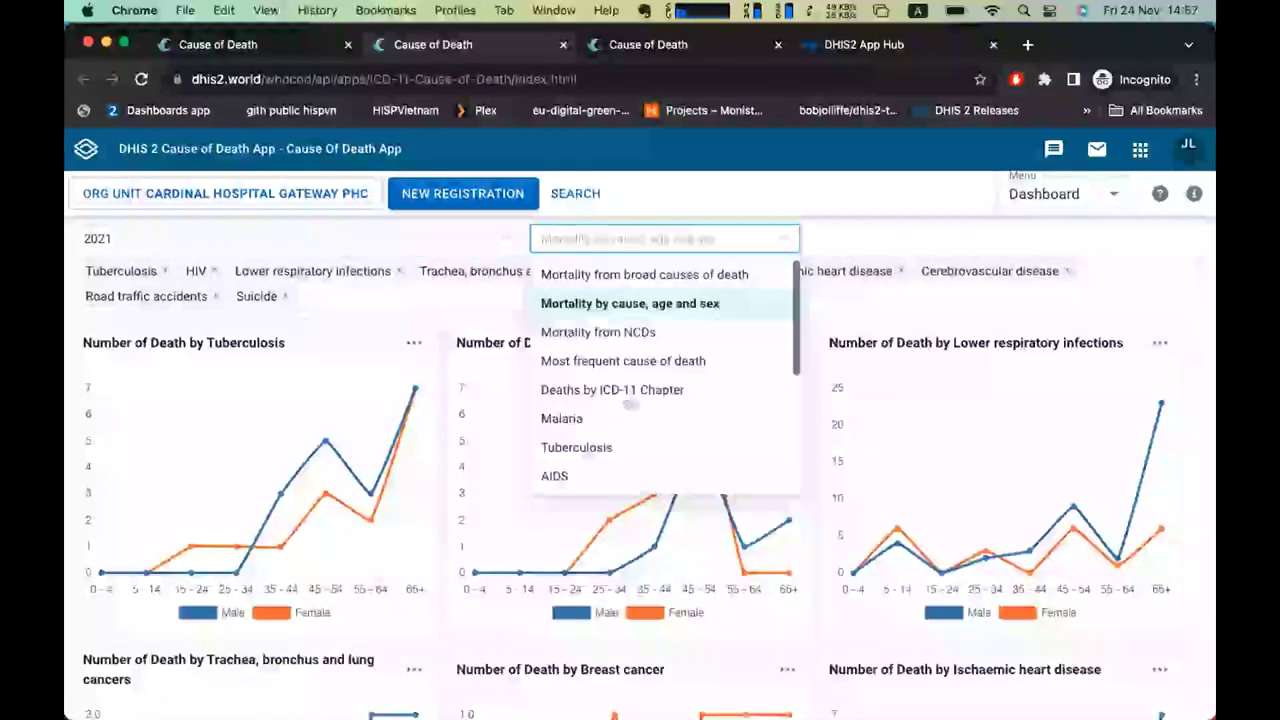
click(623, 334)
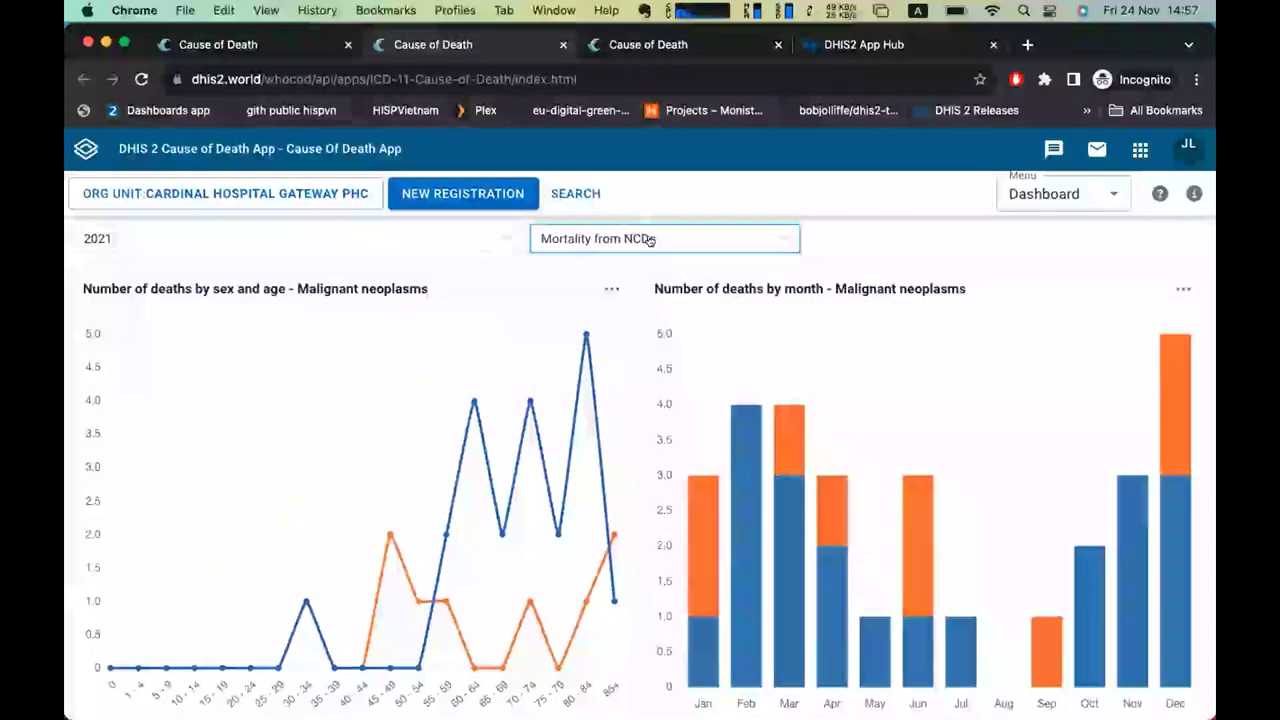
click(649, 240)
click(652, 362)
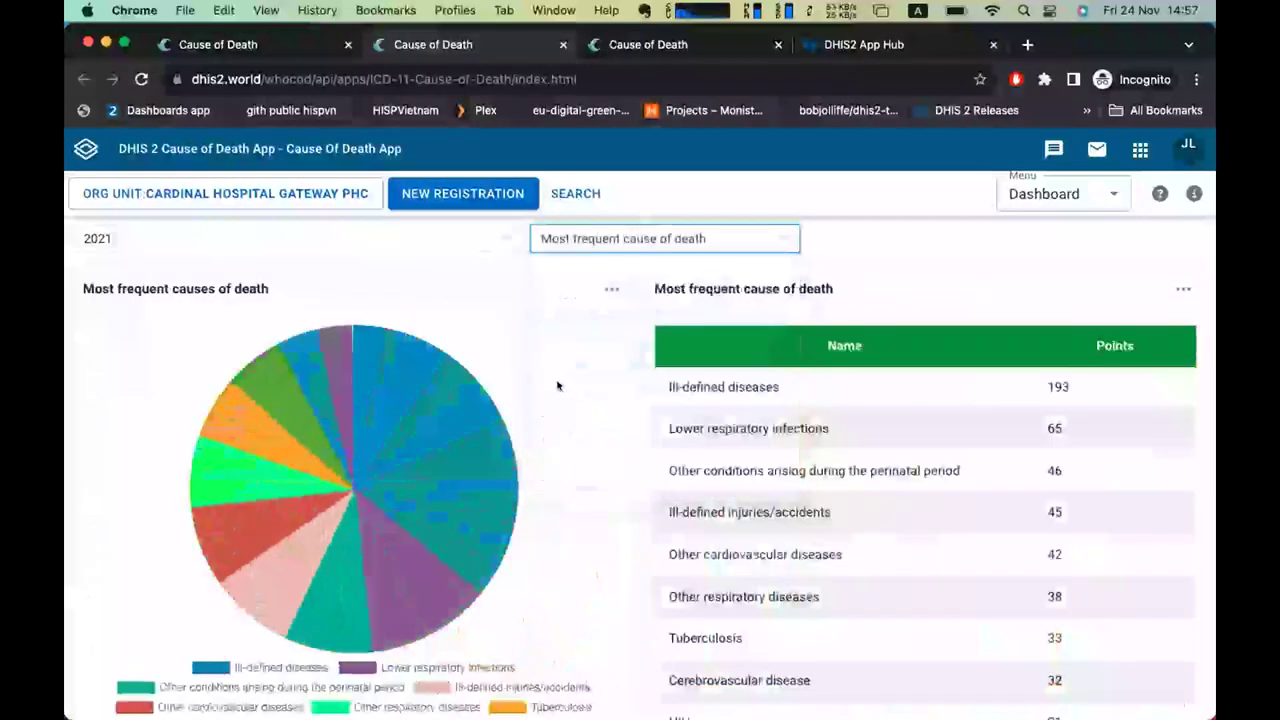
click(593, 240)
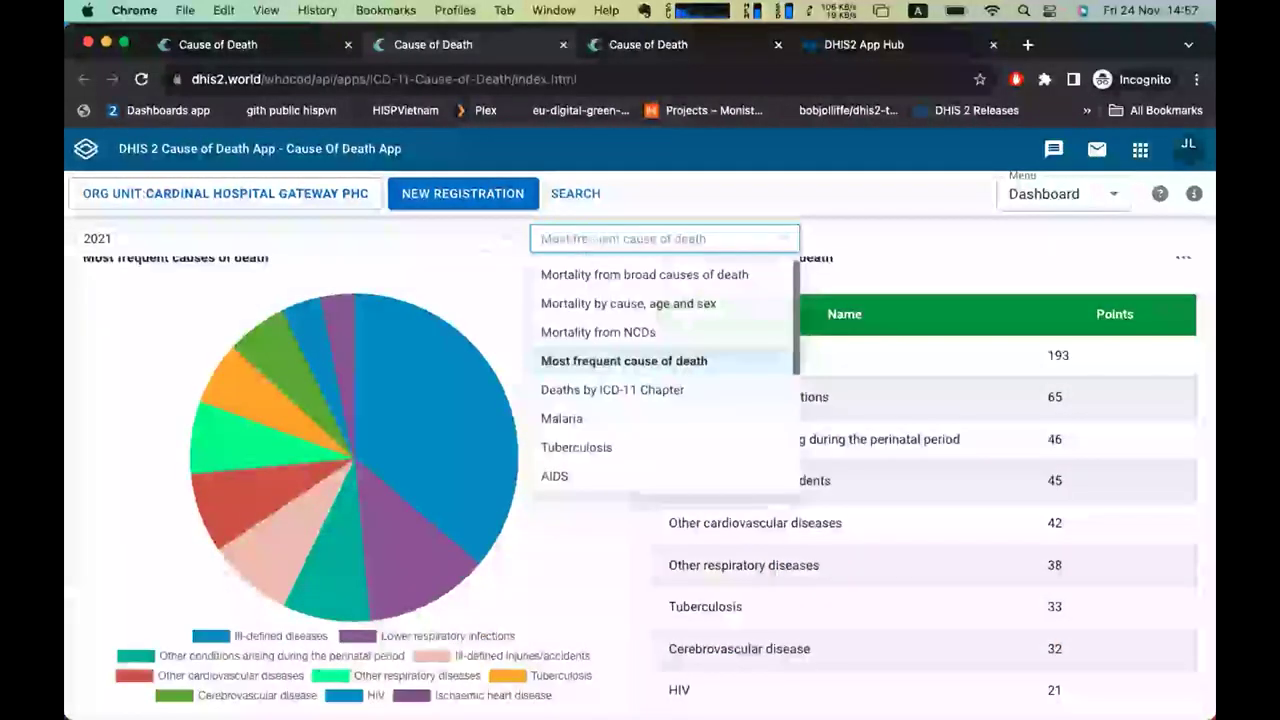
click(614, 389)
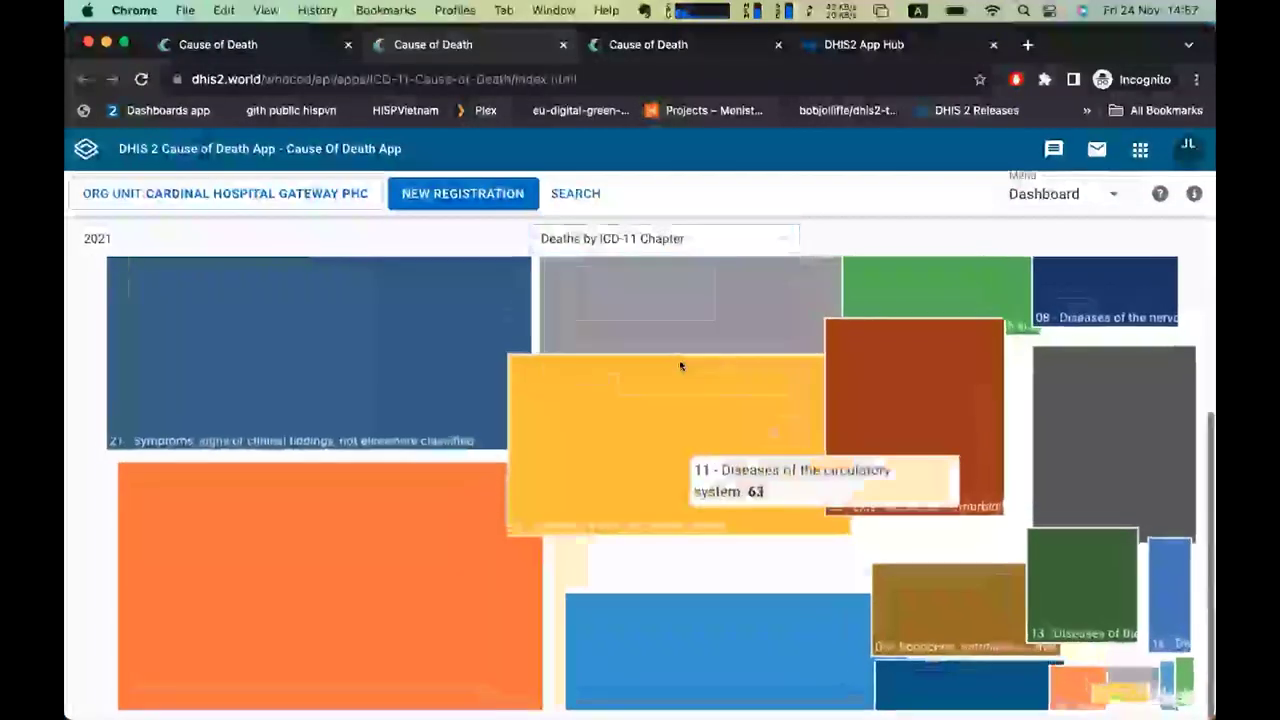
Show the Malaria, then Tuberculosis, then Malaria - TB - AIDS dashboard charts.
click(650, 236)
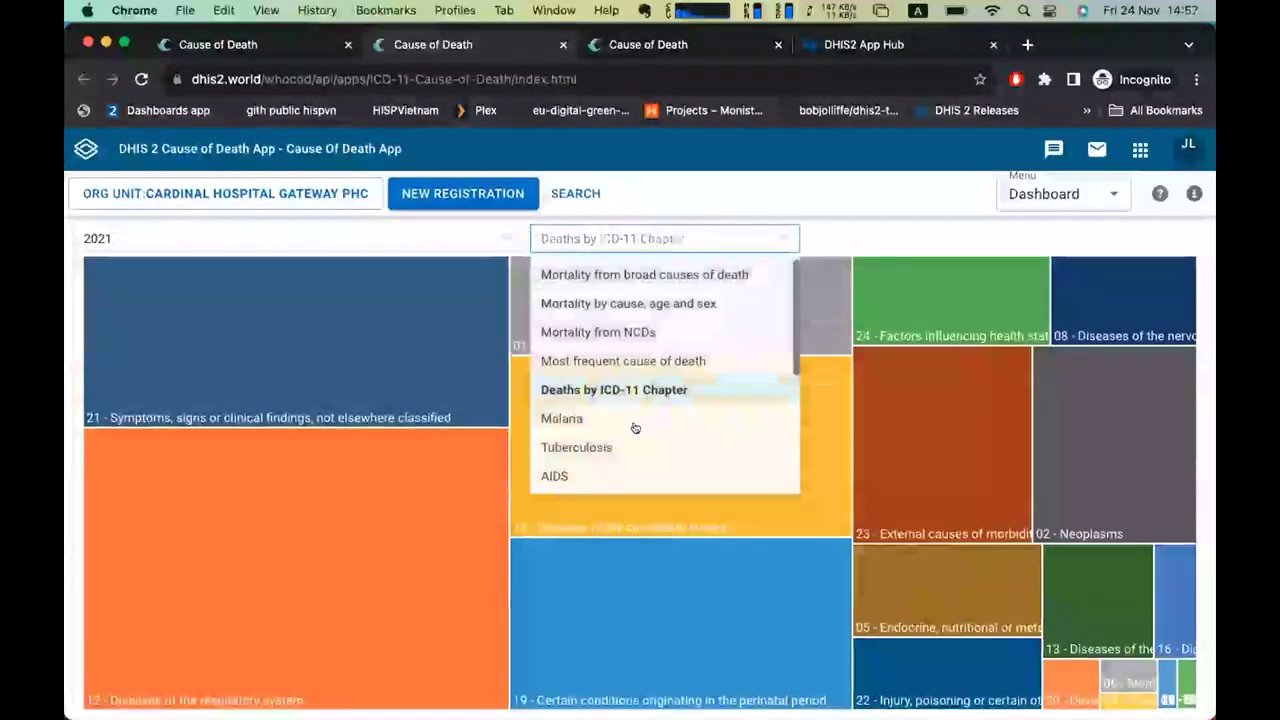
click(603, 418)
scroll(650, 423, down, 10)
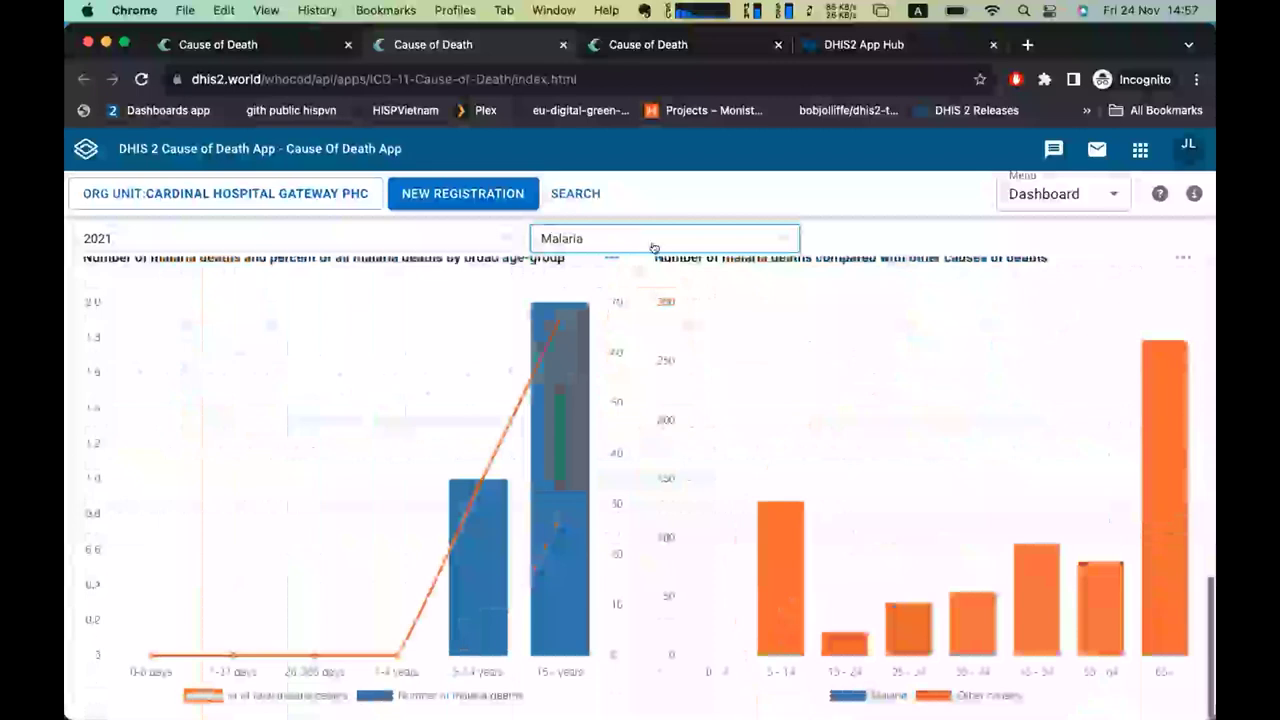
click(652, 242)
click(614, 447)
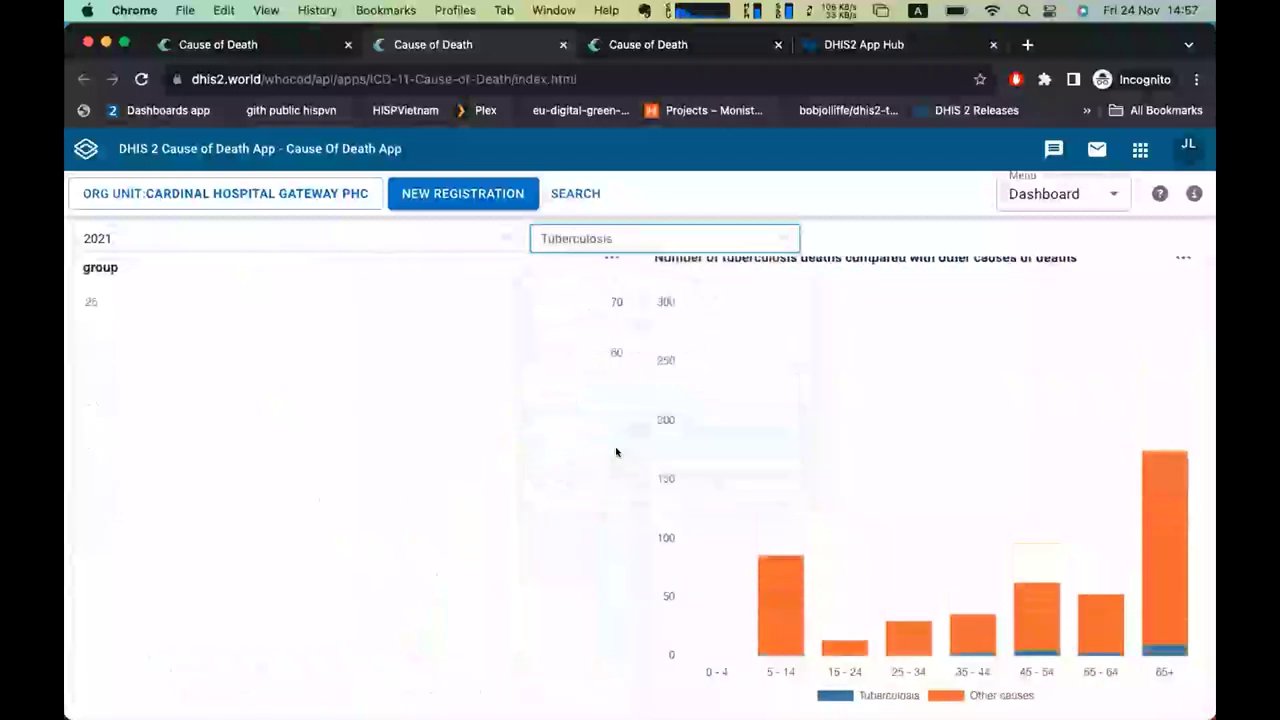
click(651, 240)
scroll(625, 390, down, 1)
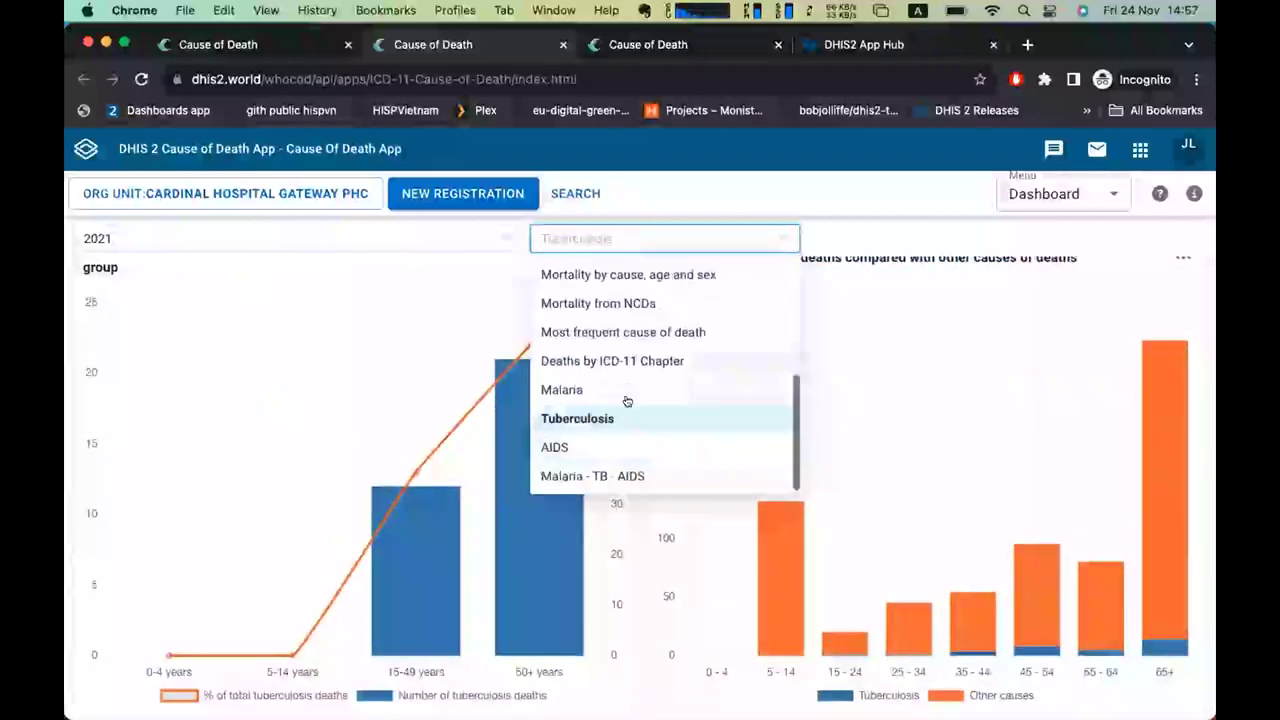
click(651, 478)
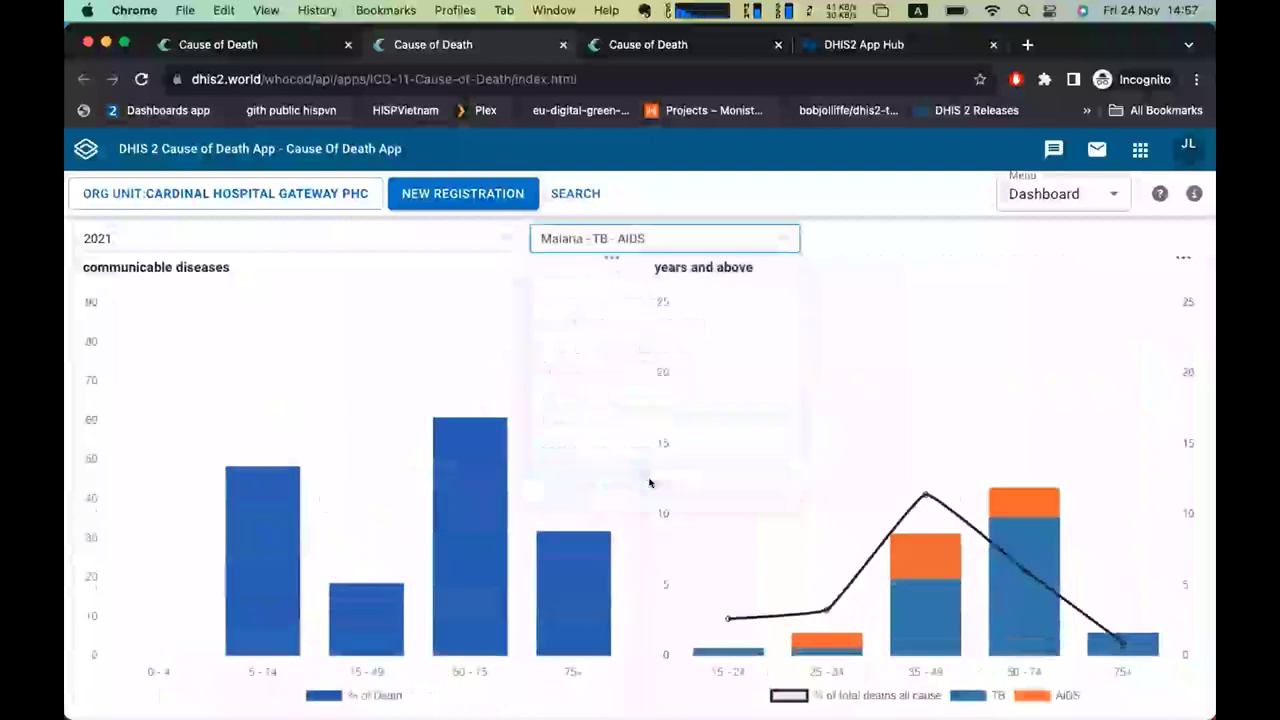
click(1066, 196)
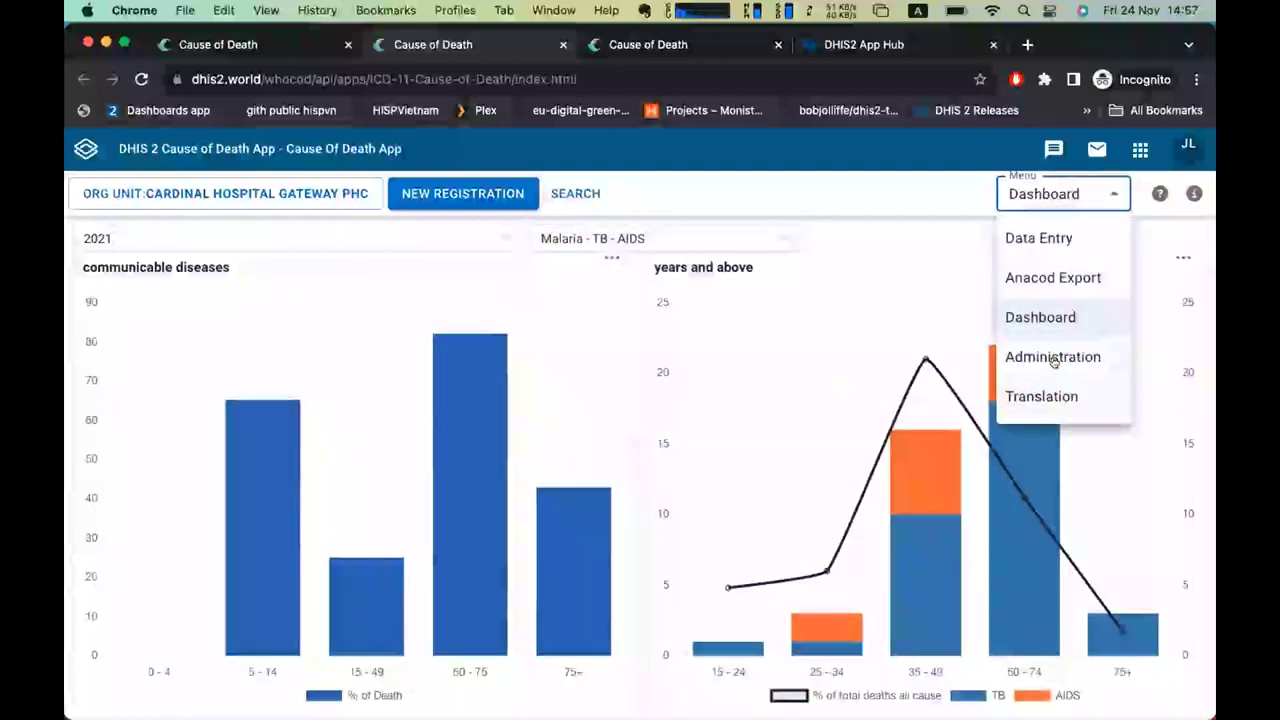
Run the Anacod export for year 2021.
click(1066, 276)
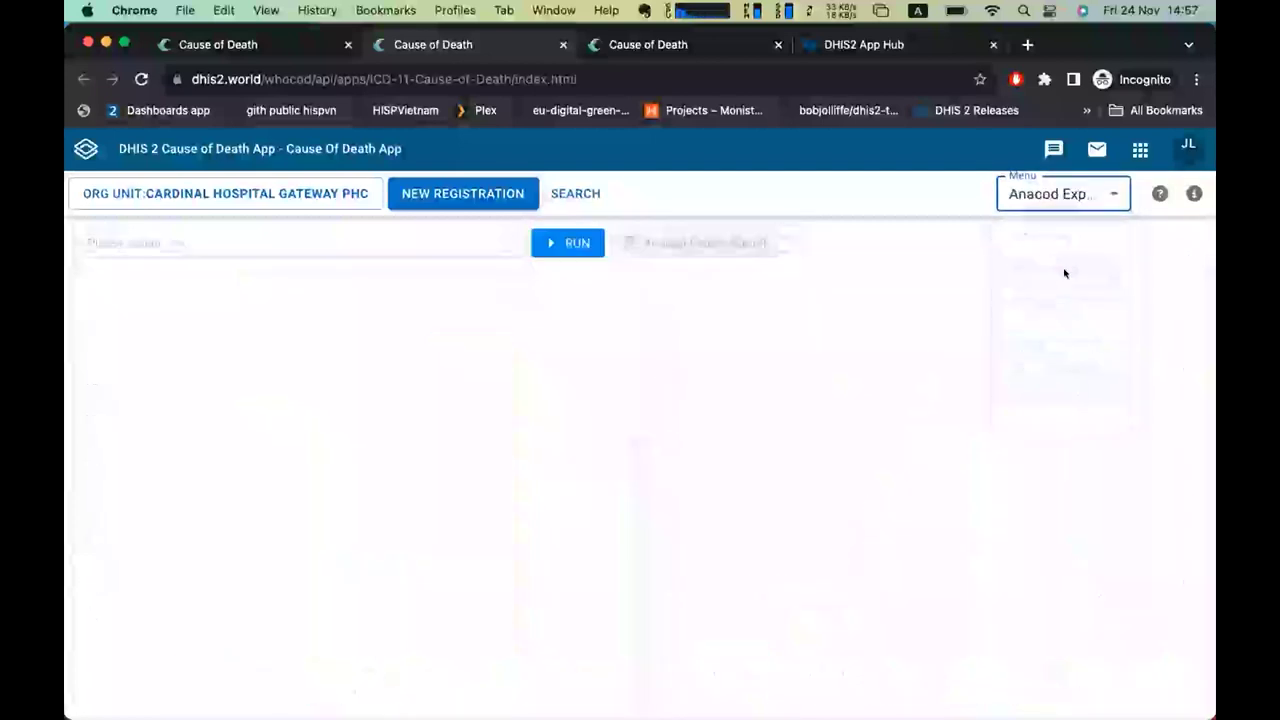
click(318, 237)
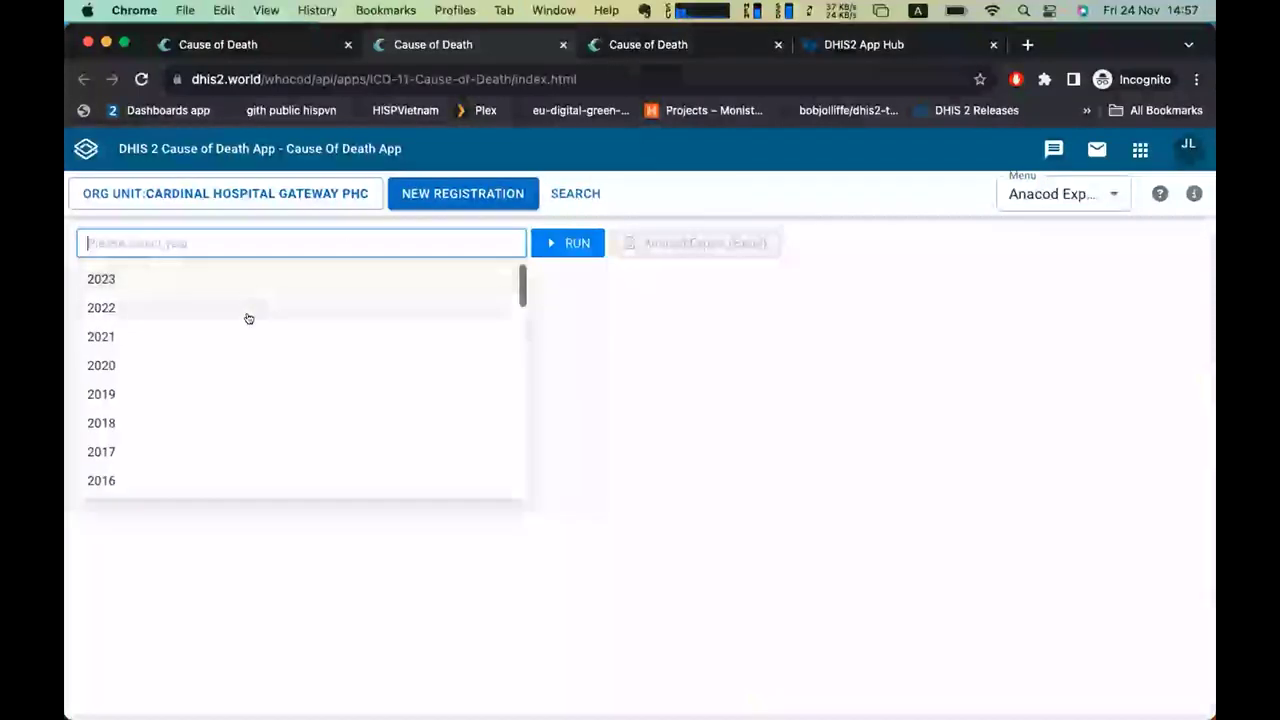
click(226, 344)
click(620, 340)
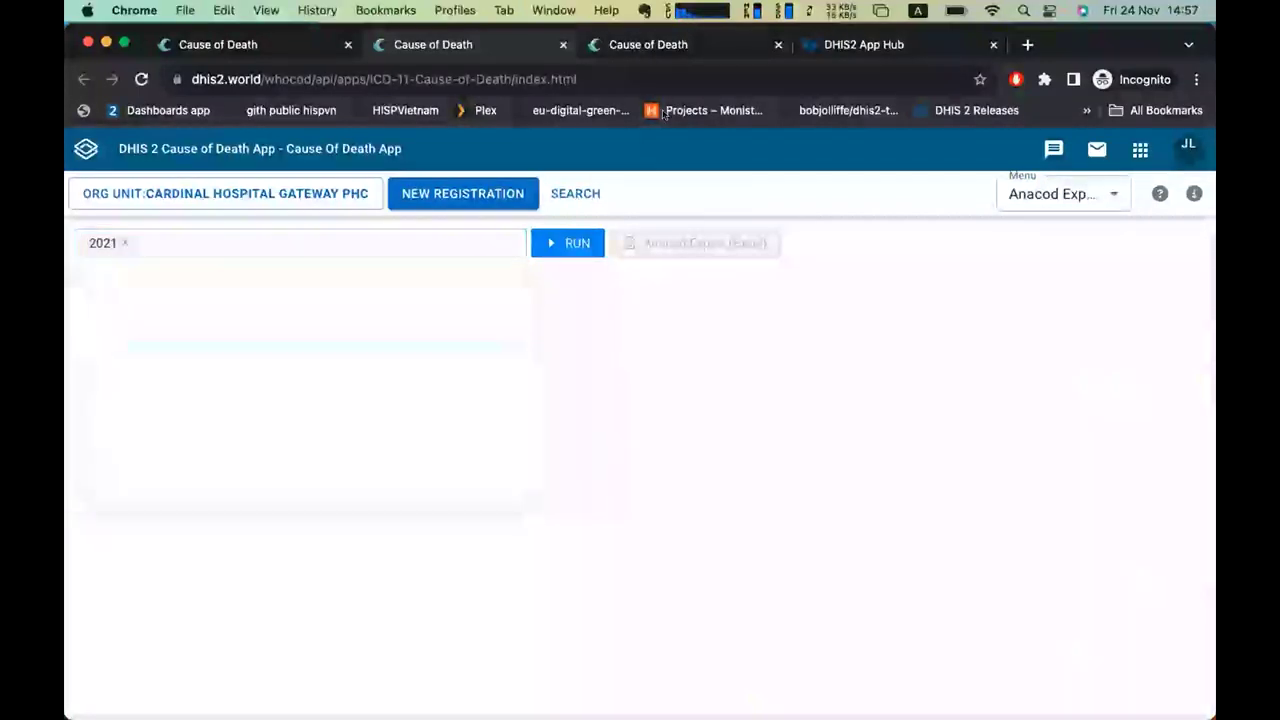
click(650, 44)
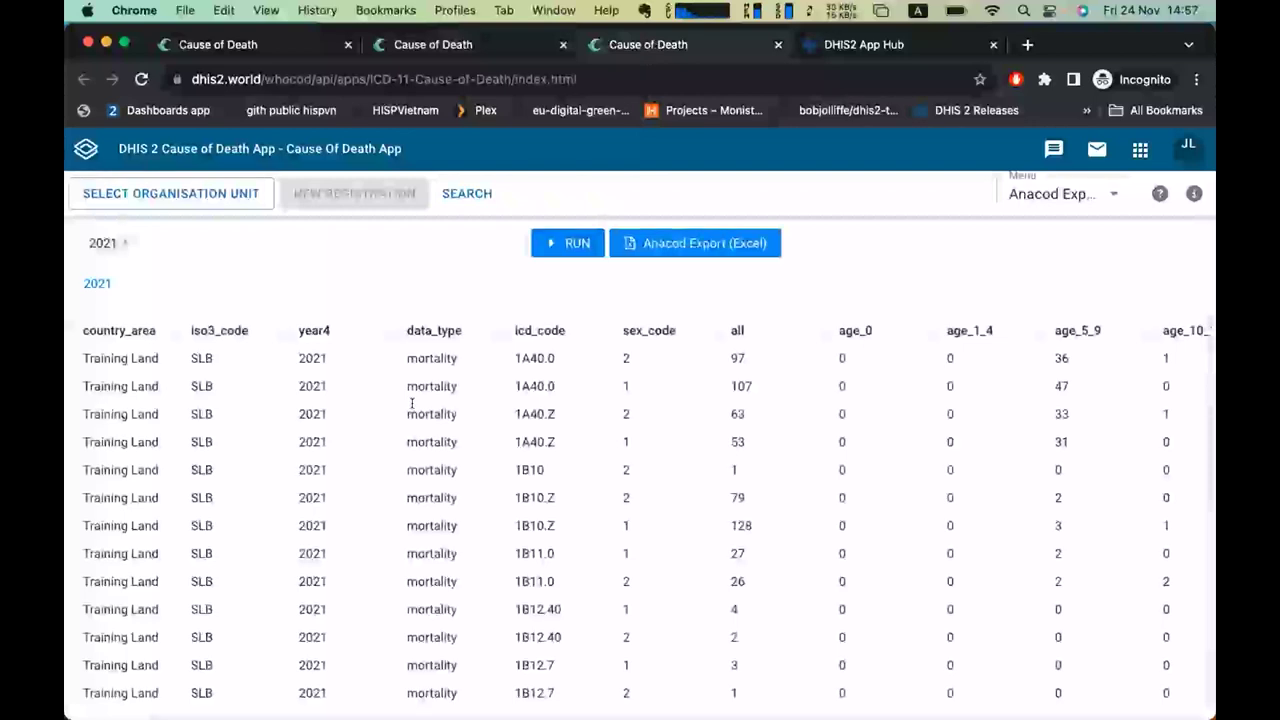
Browse the export results table, then go to the Translation section.
scroll(412, 405, down, 3)
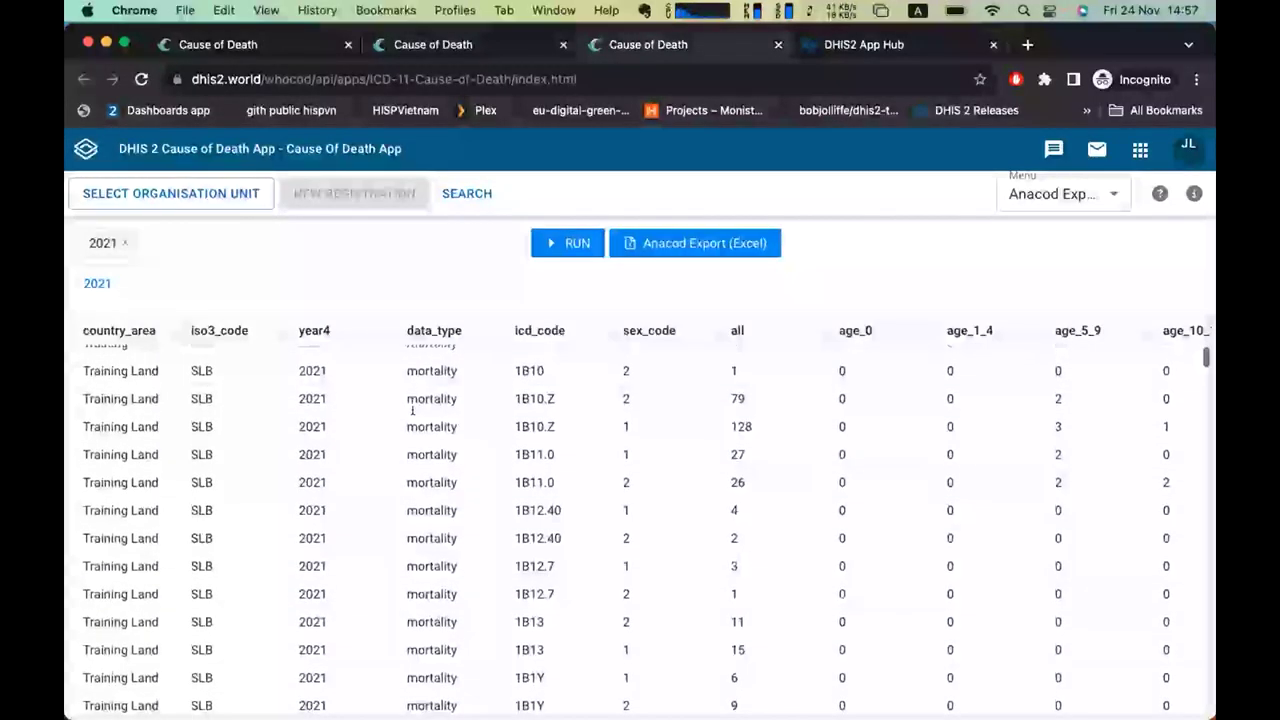
scroll(412, 410, right, 15)
scroll(412, 410, left, 15)
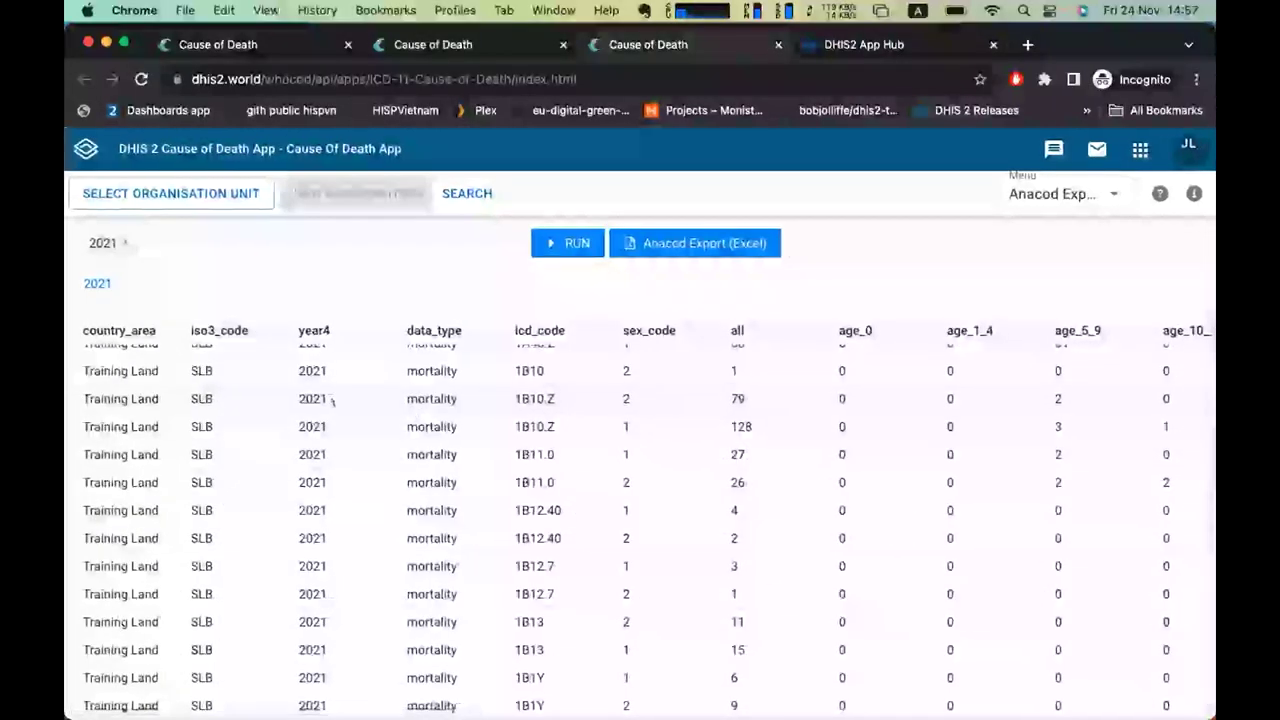
scroll(332, 400, up, 3)
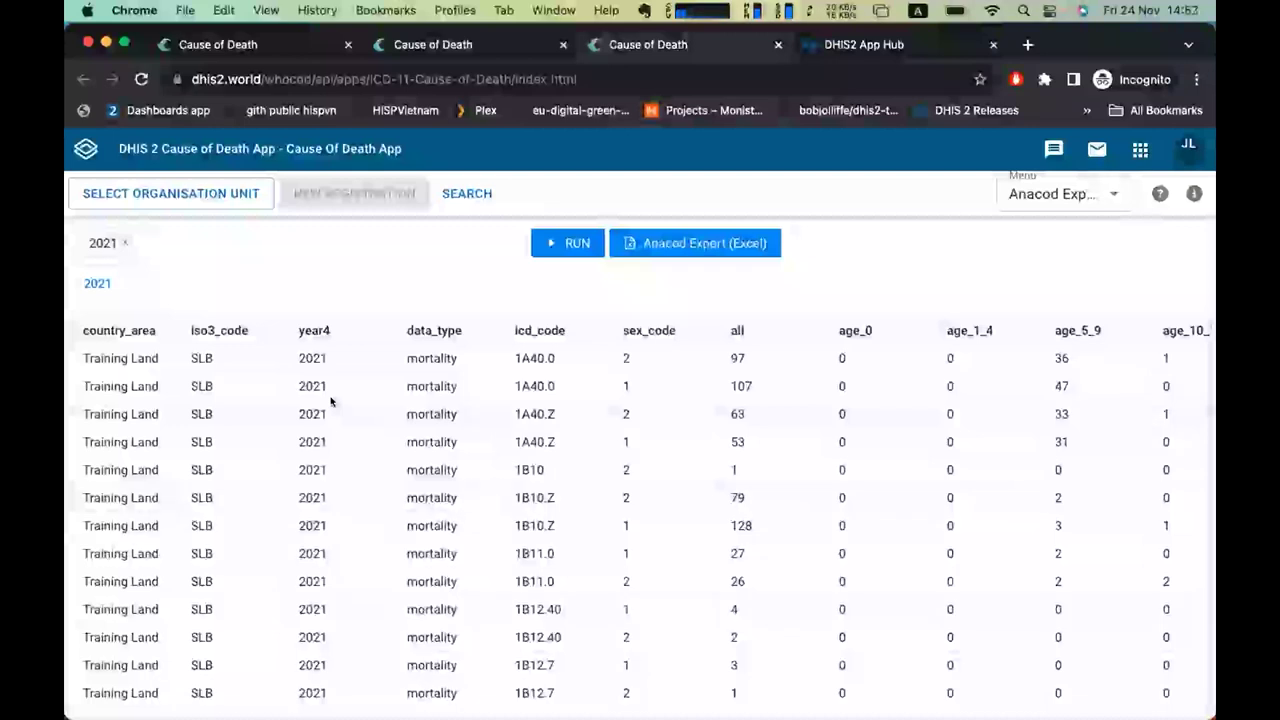
click(1056, 186)
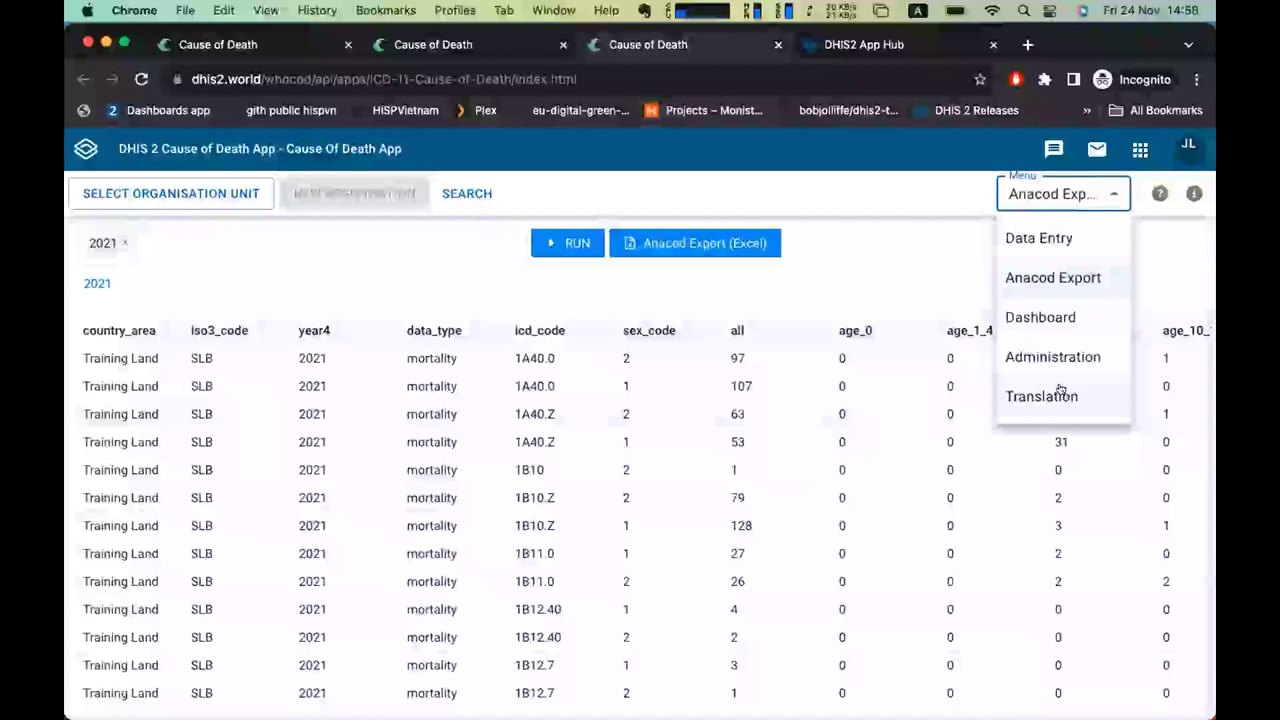
click(1060, 393)
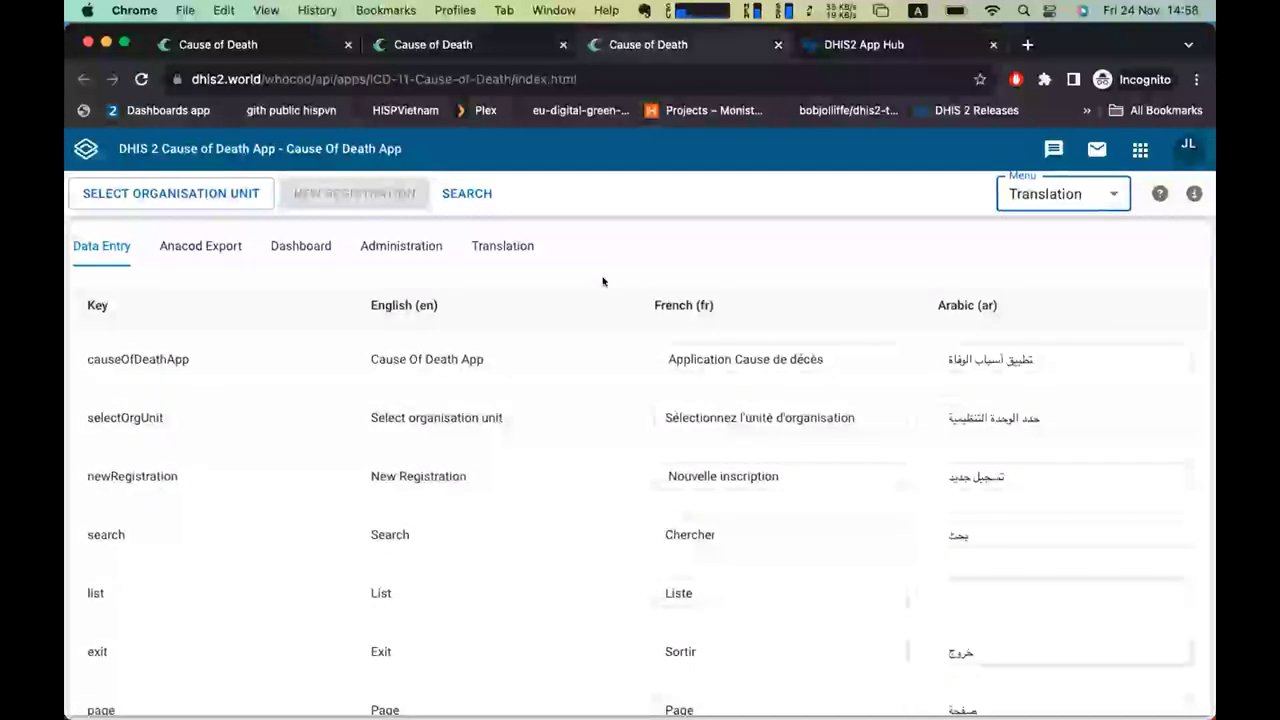
Scroll through the translation table's English, French and Arabic entries.
scroll(603, 282, down, 3)
scroll(603, 282, up, 3)
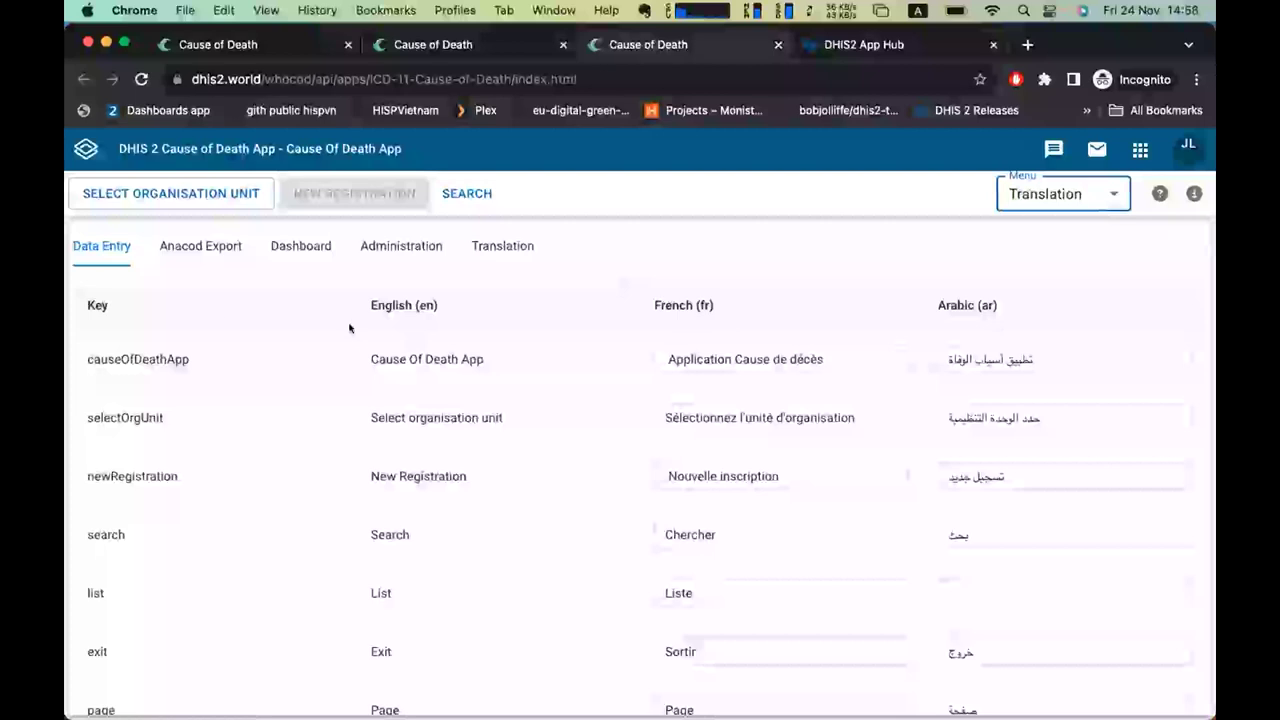
scroll(288, 382, down, 20)
scroll(291, 387, up, 15)
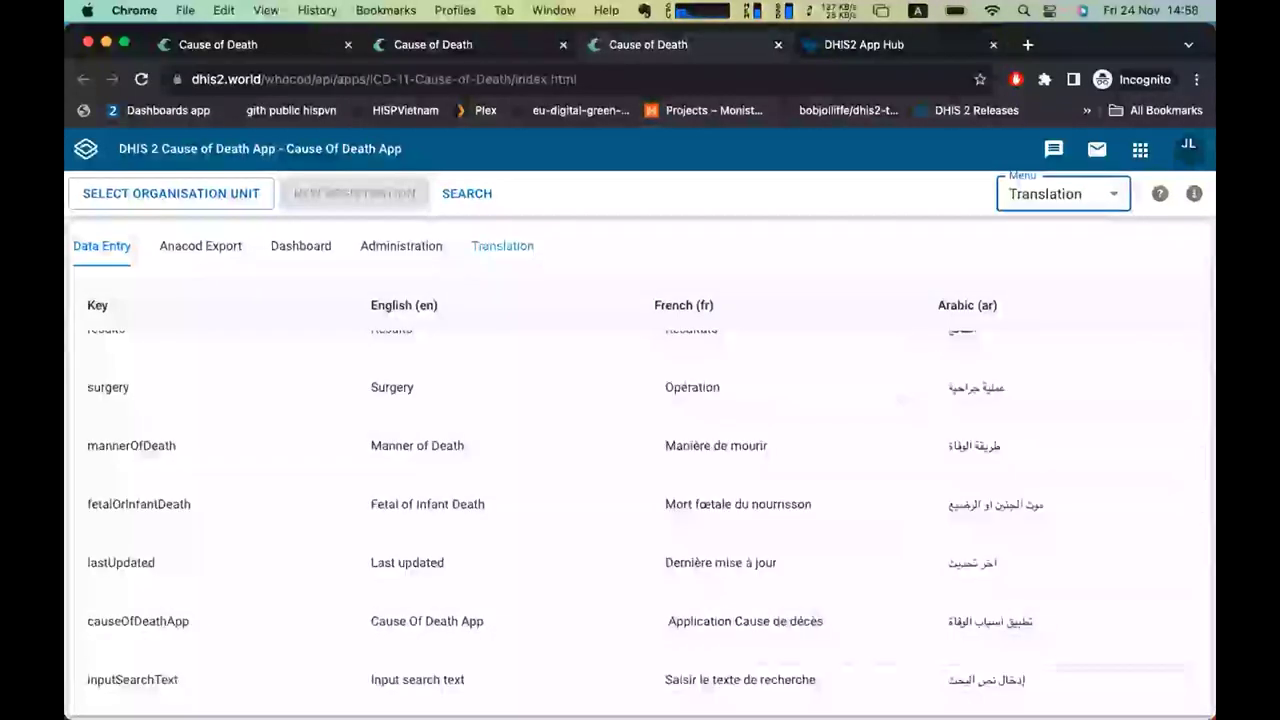
scroll(585, 410, down, 2)
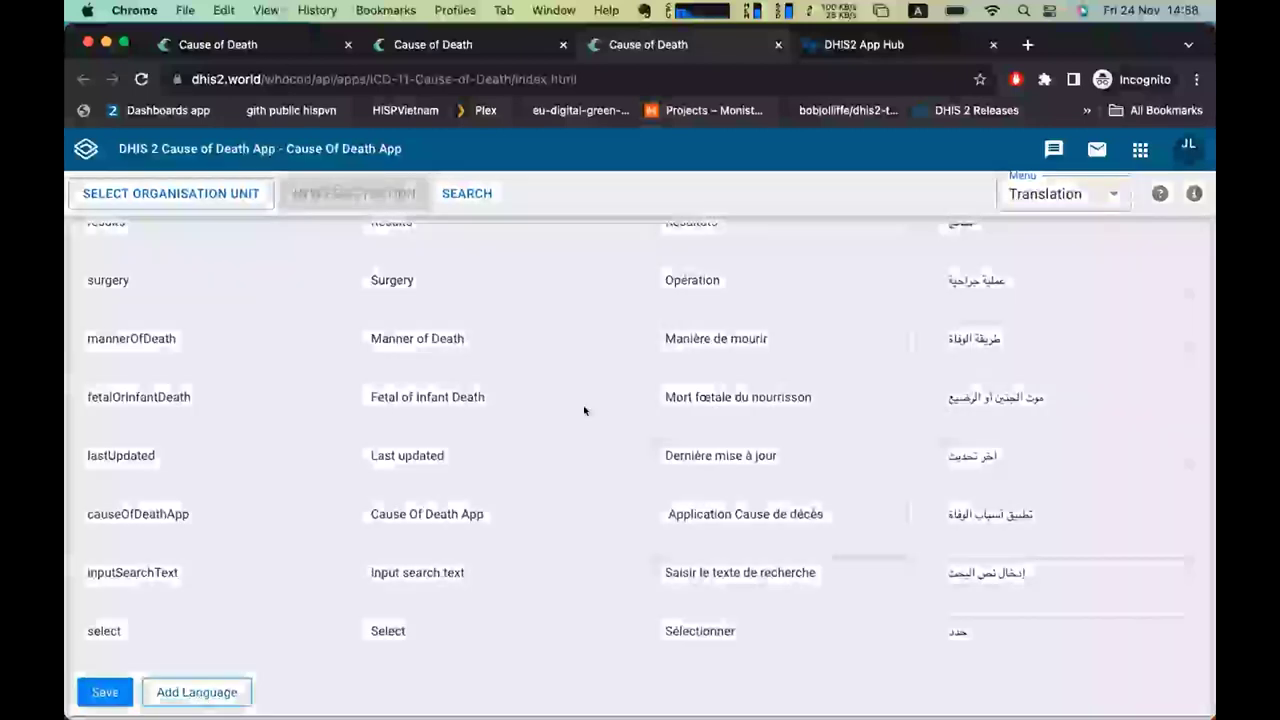
Add Bengali (bn) as a new translation language column.
click(196, 692)
click(603, 297)
scroll(634, 433, down, 15)
scroll(634, 433, down, 3)
click(468, 378)
click(834, 364)
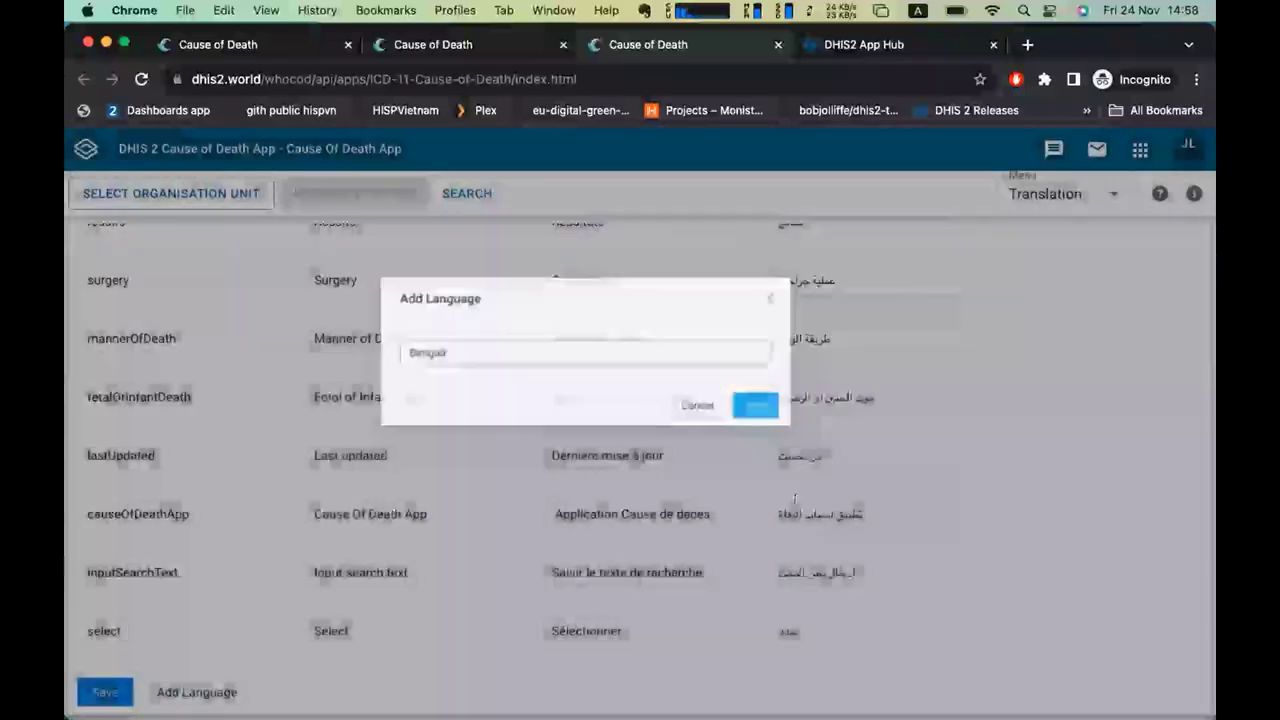
click(1125, 315)
scroll(1112, 305, up, 2)
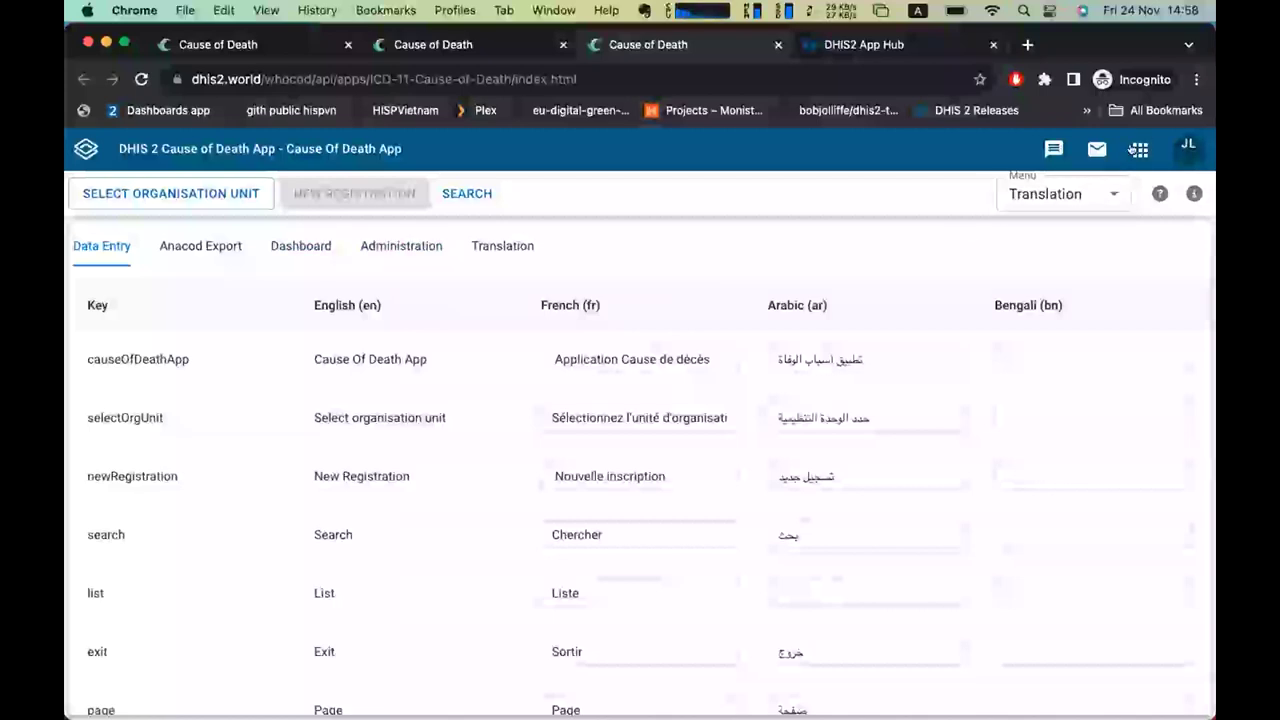
click(1045, 198)
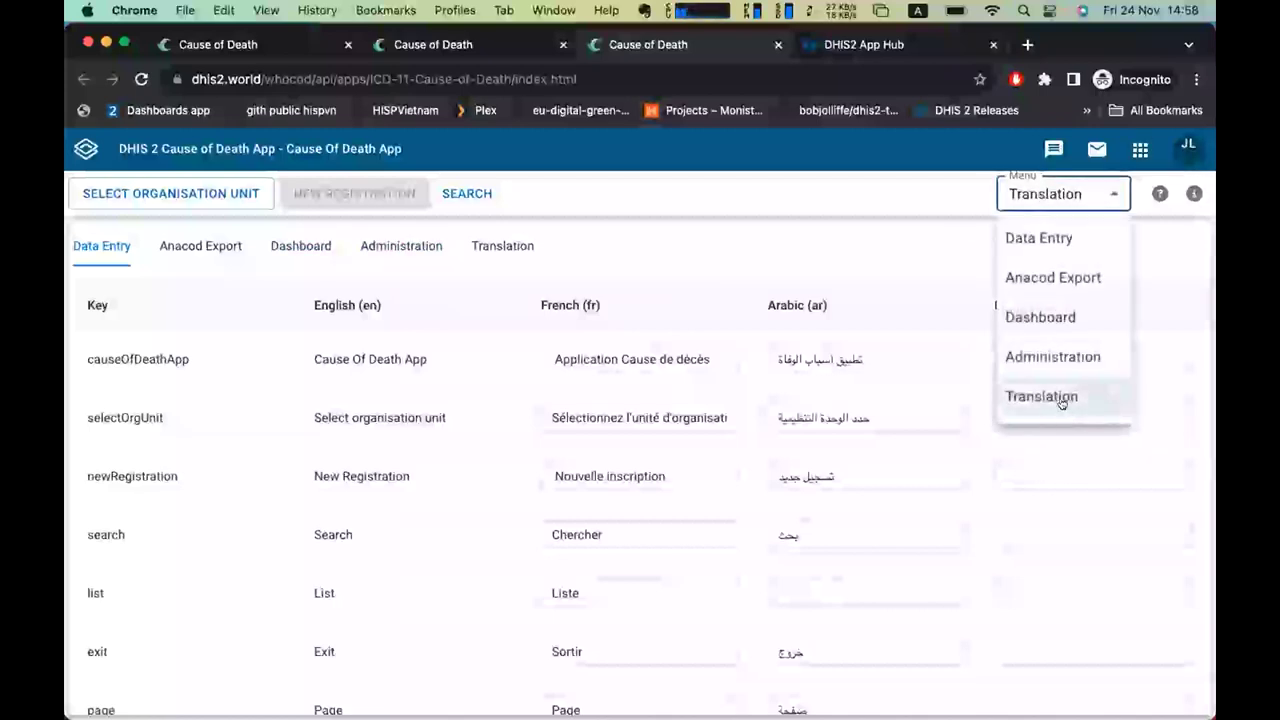
Open Administration, advance to the certificate setup and scroll through the certificate template.
click(1015, 356)
click(593, 287)
scroll(801, 403, down, 5)
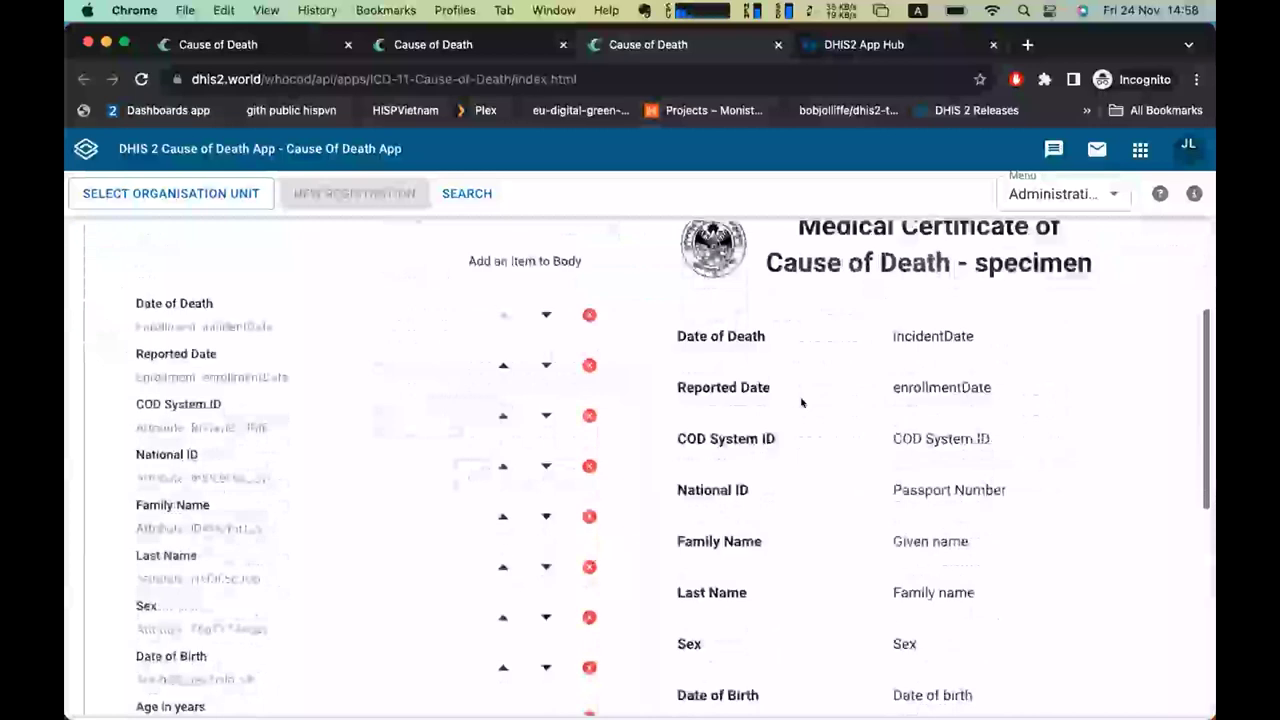
scroll(801, 403, down, 3)
scroll(801, 403, up, 10)
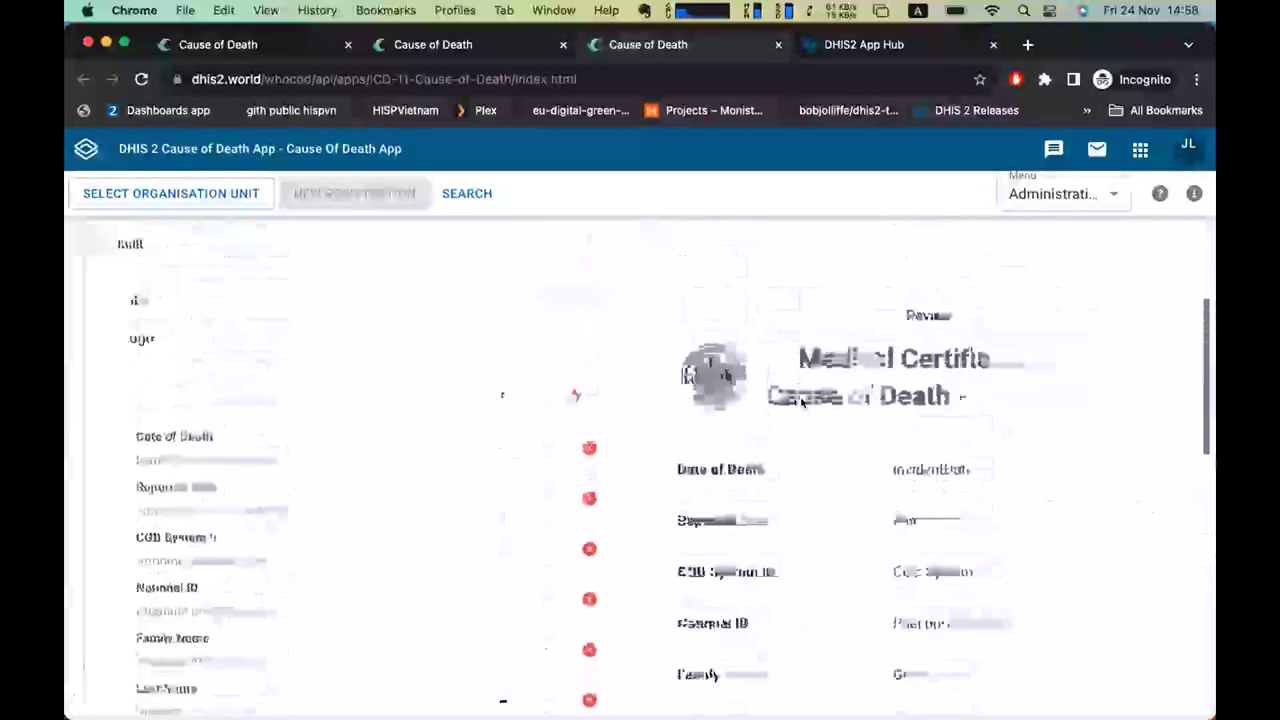
scroll(275, 535, down, 10)
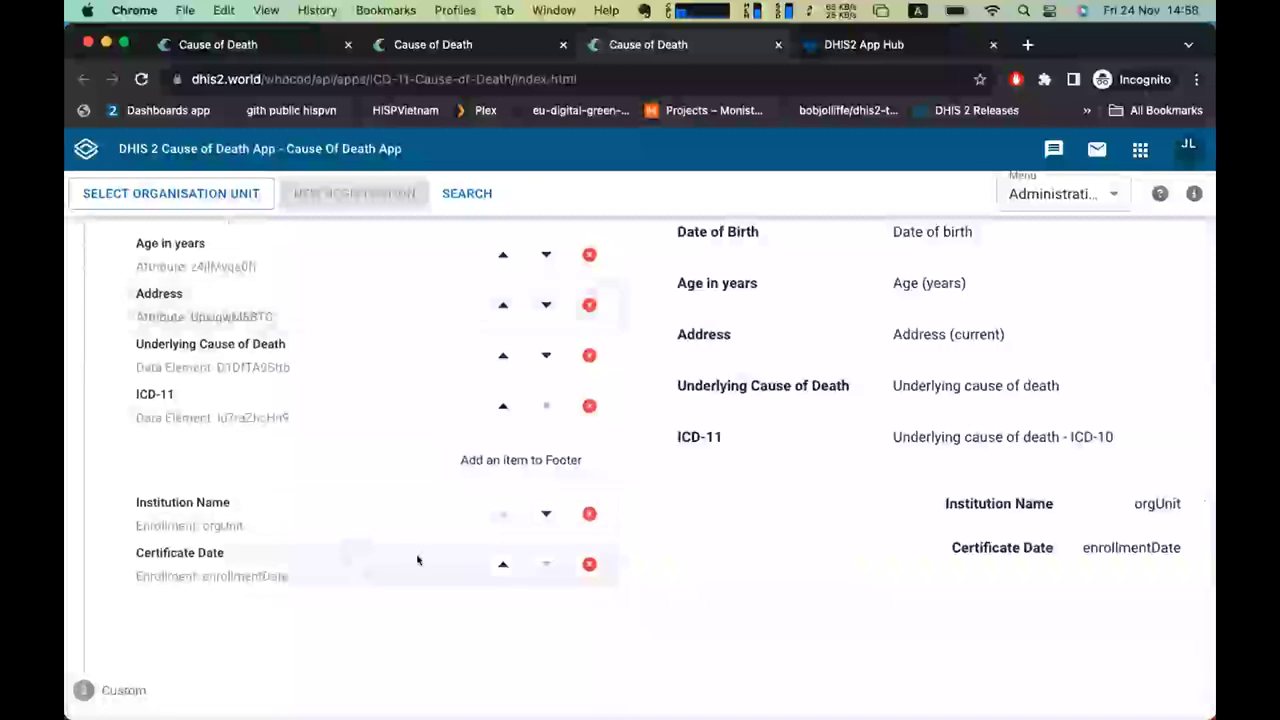
scroll(418, 560, up, 10)
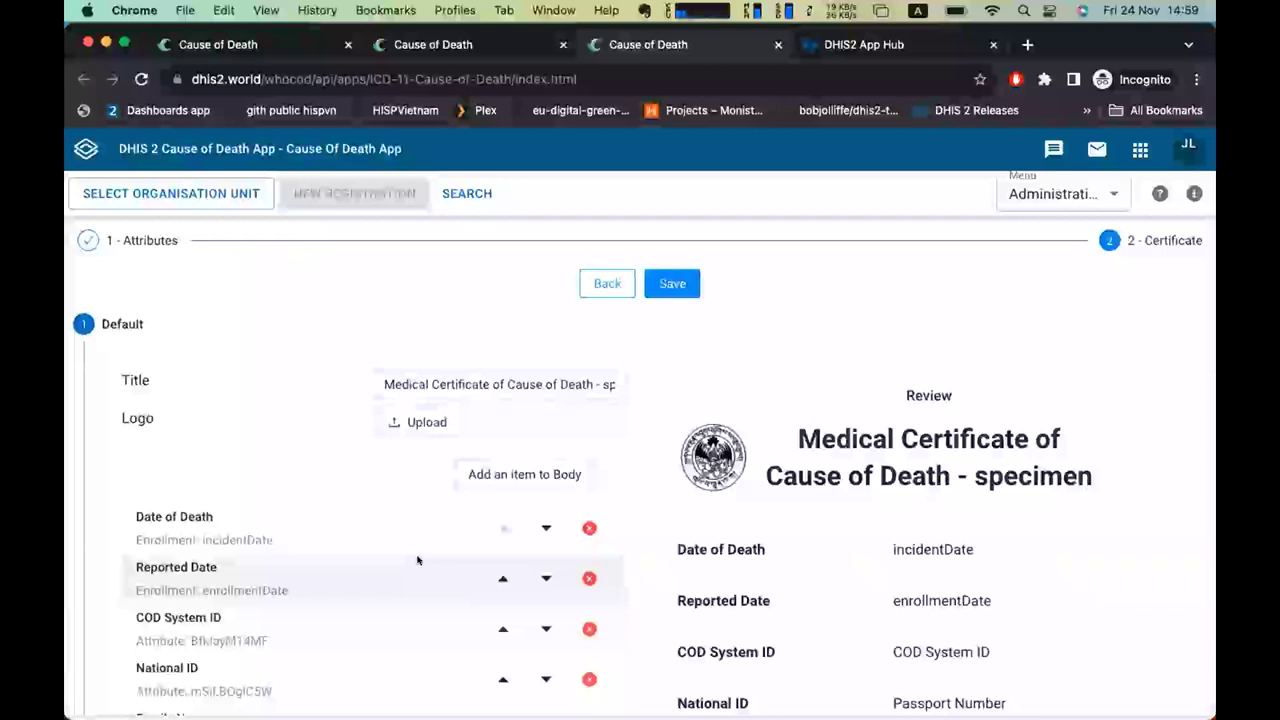
scroll(417, 560, down, 10)
View the Custom certificate fields, go back, and switch to Anacod Export.
click(124, 686)
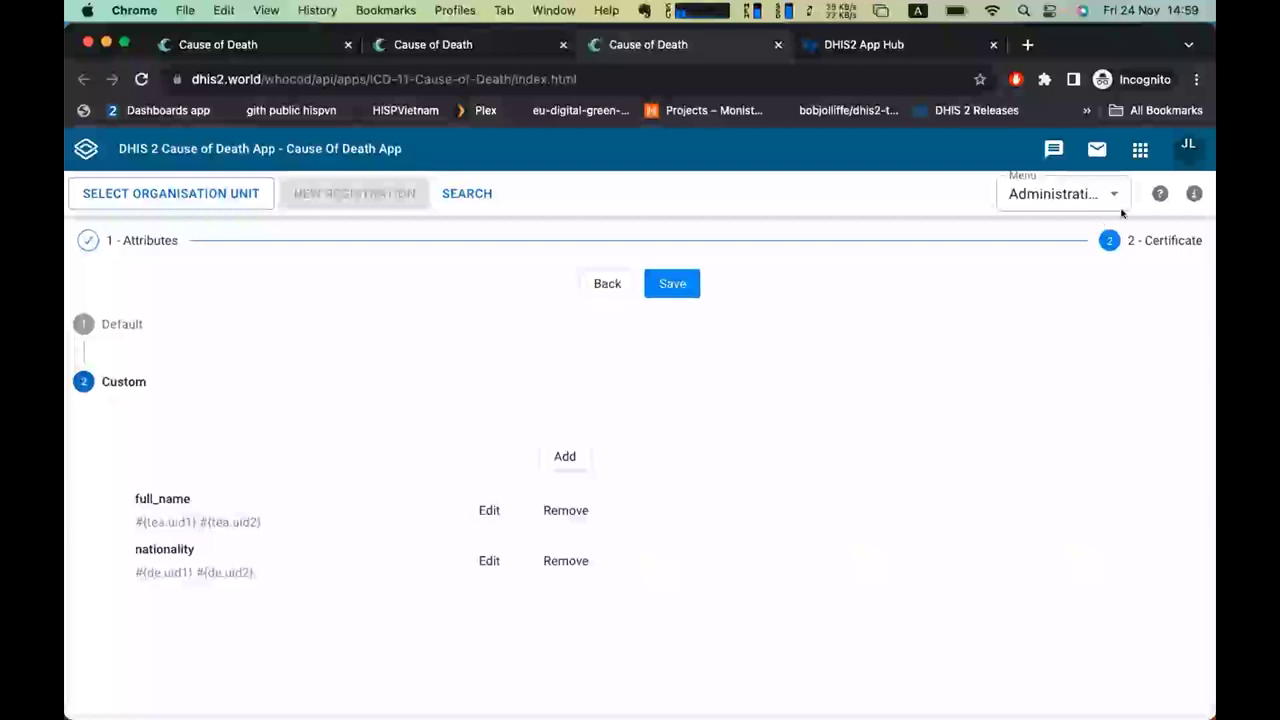
click(591, 283)
click(1050, 185)
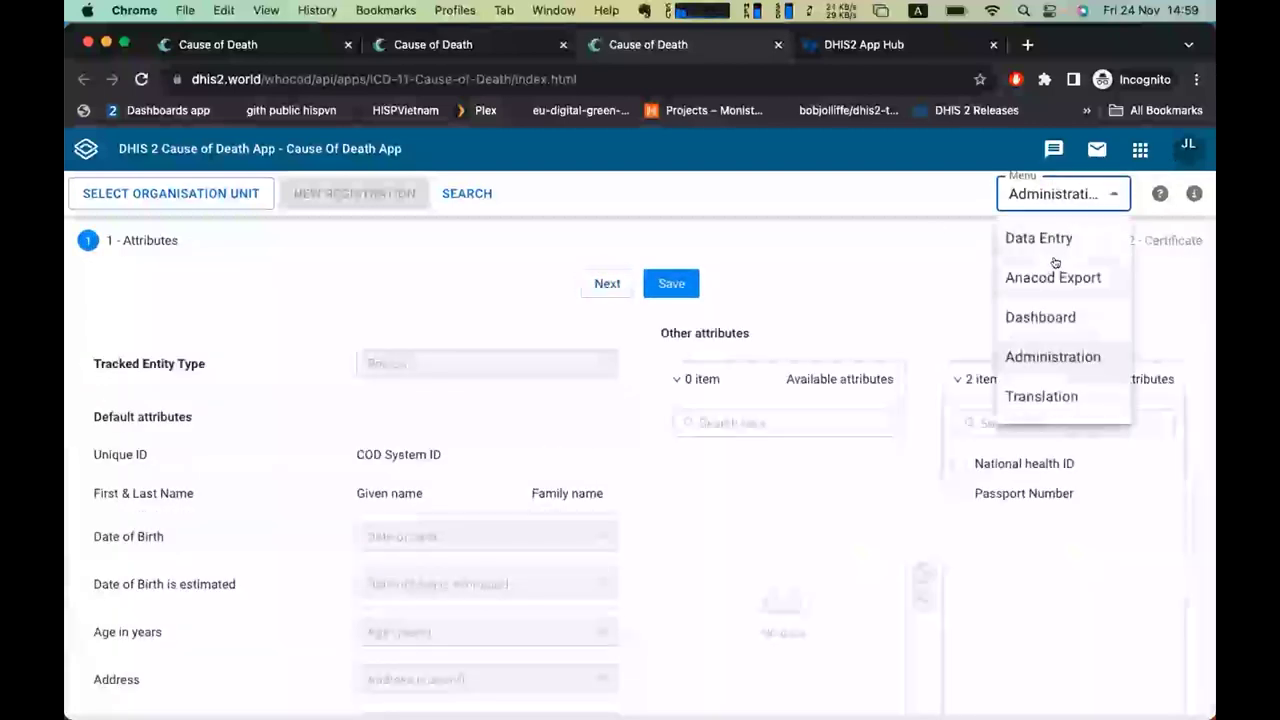
click(1054, 270)
Set both the interface and database languages to Arabic in user settings, then return to Dashboards.
click(1146, 150)
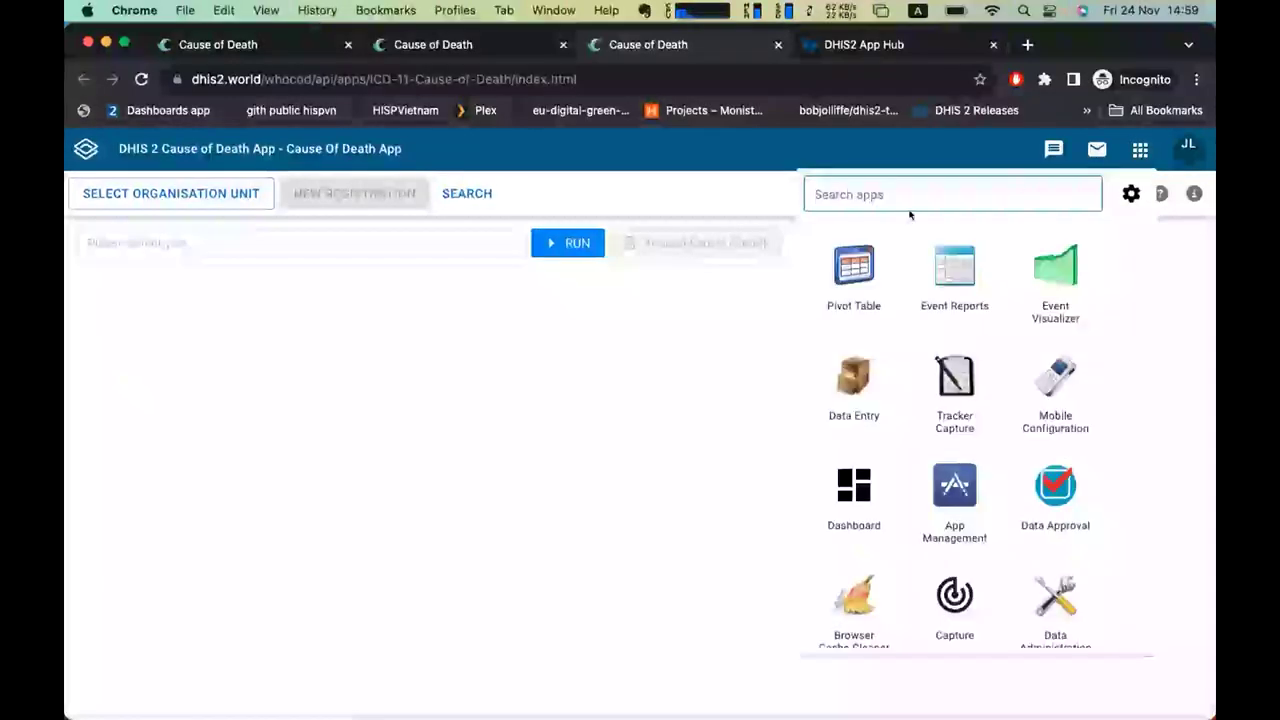
click(1187, 149)
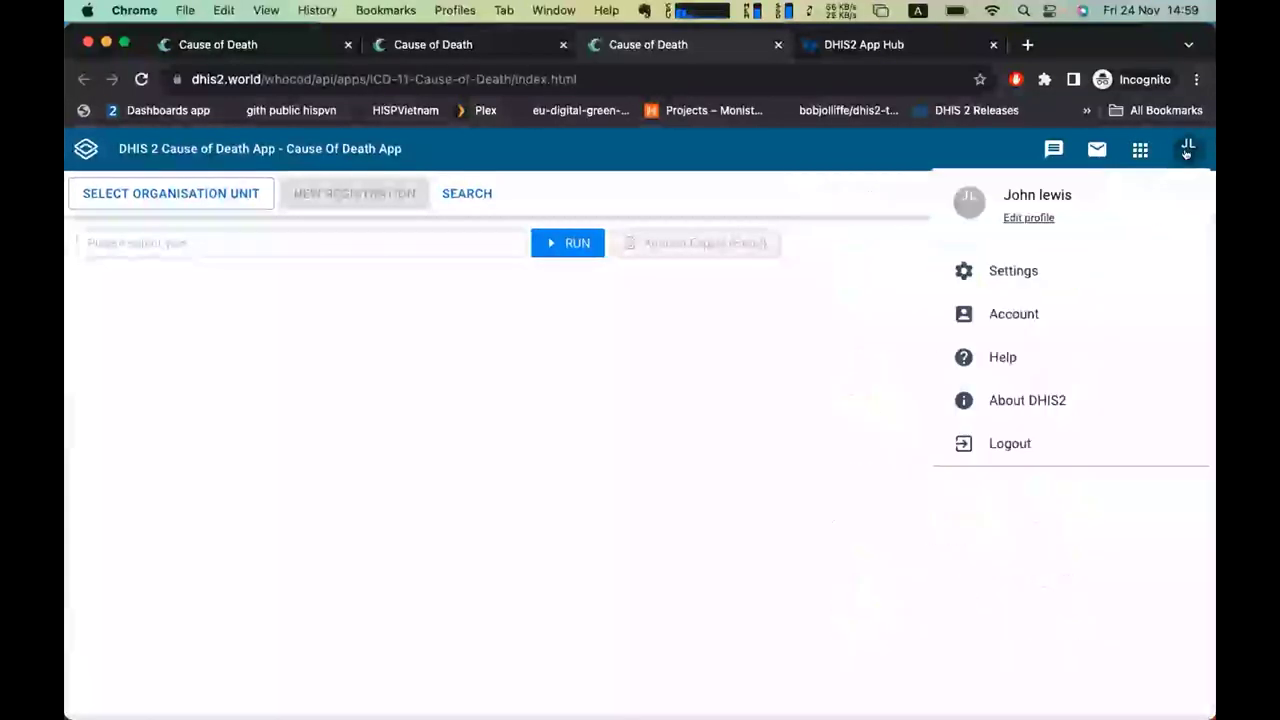
click(1011, 272)
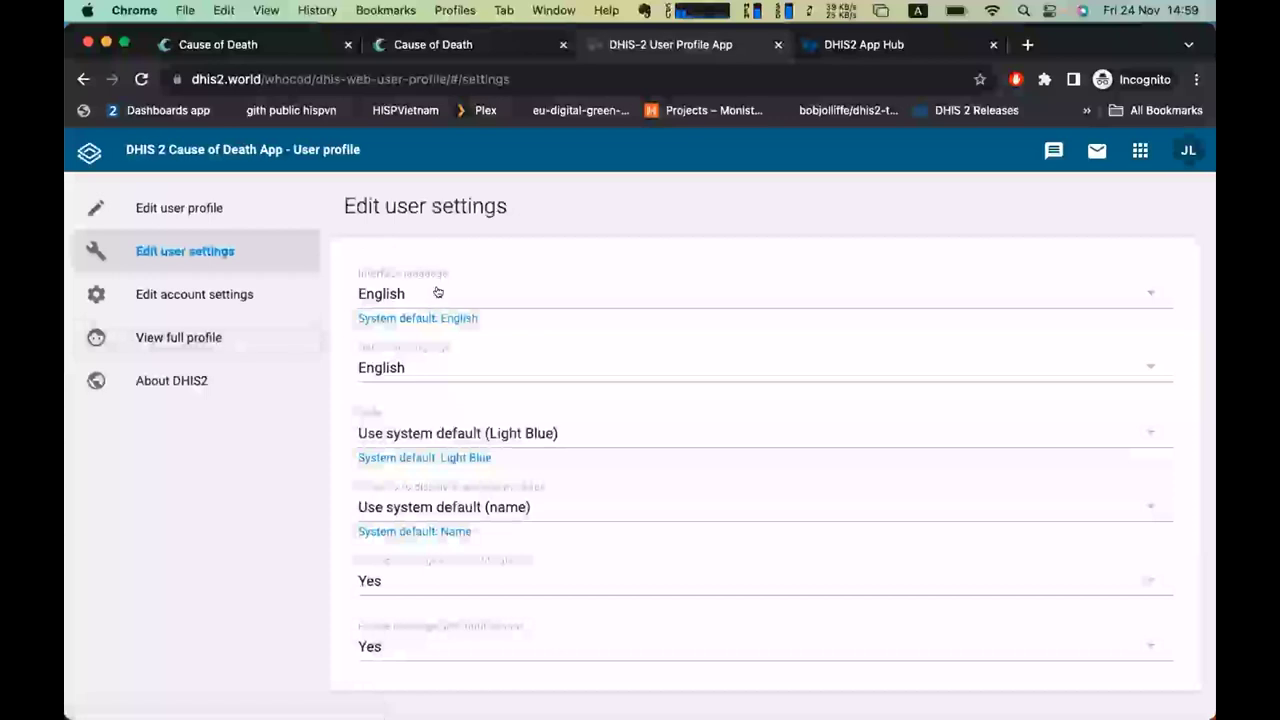
click(440, 295)
scroll(506, 320, up, 5)
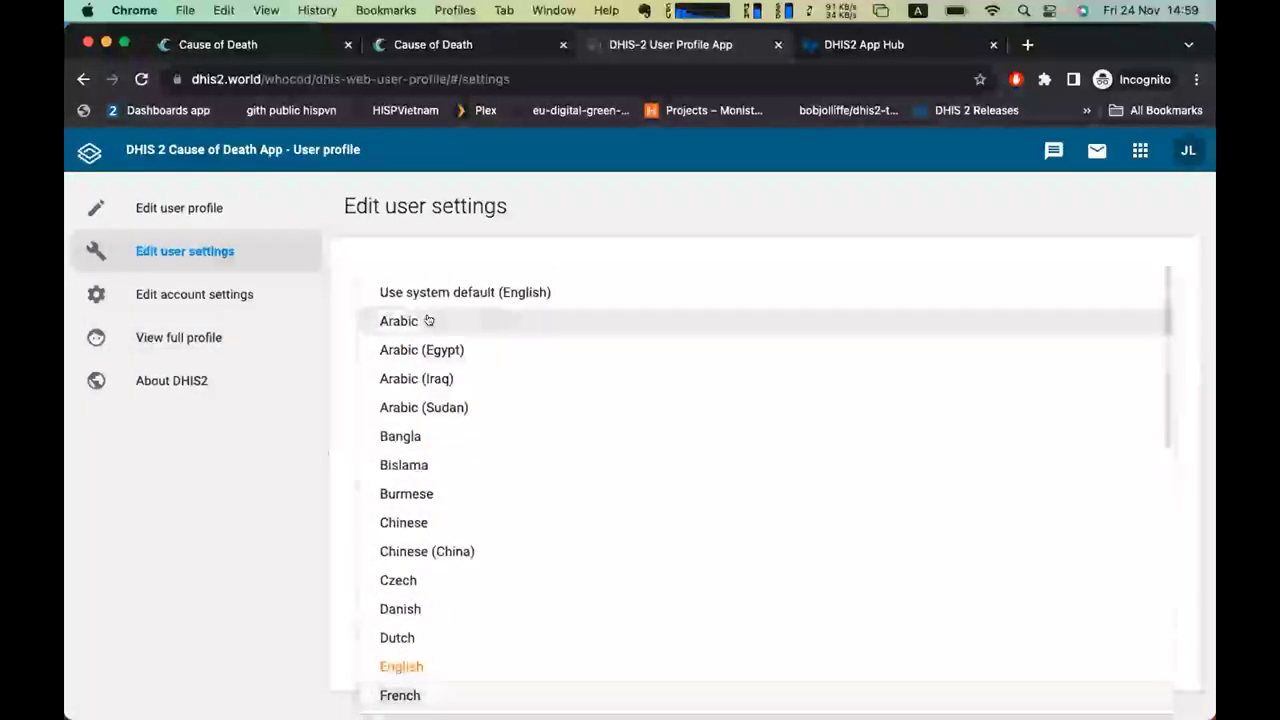
click(506, 320)
click(449, 369)
scroll(449, 371, up, 3)
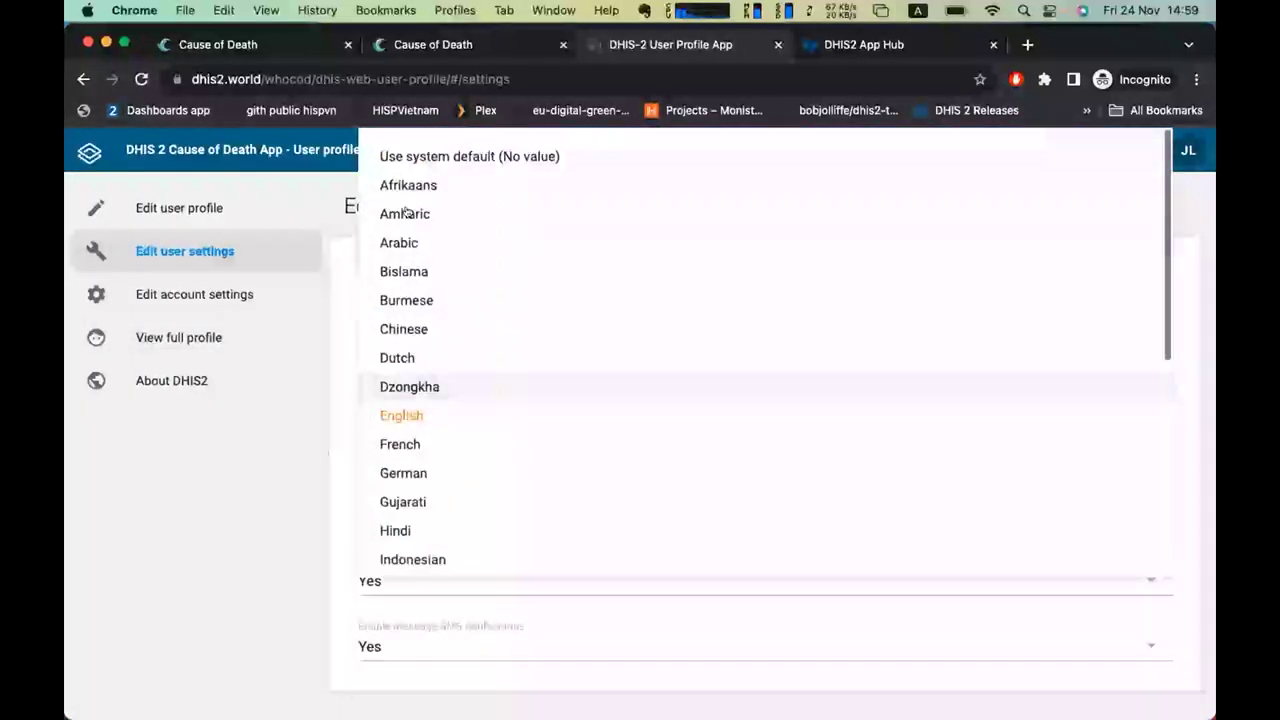
click(420, 250)
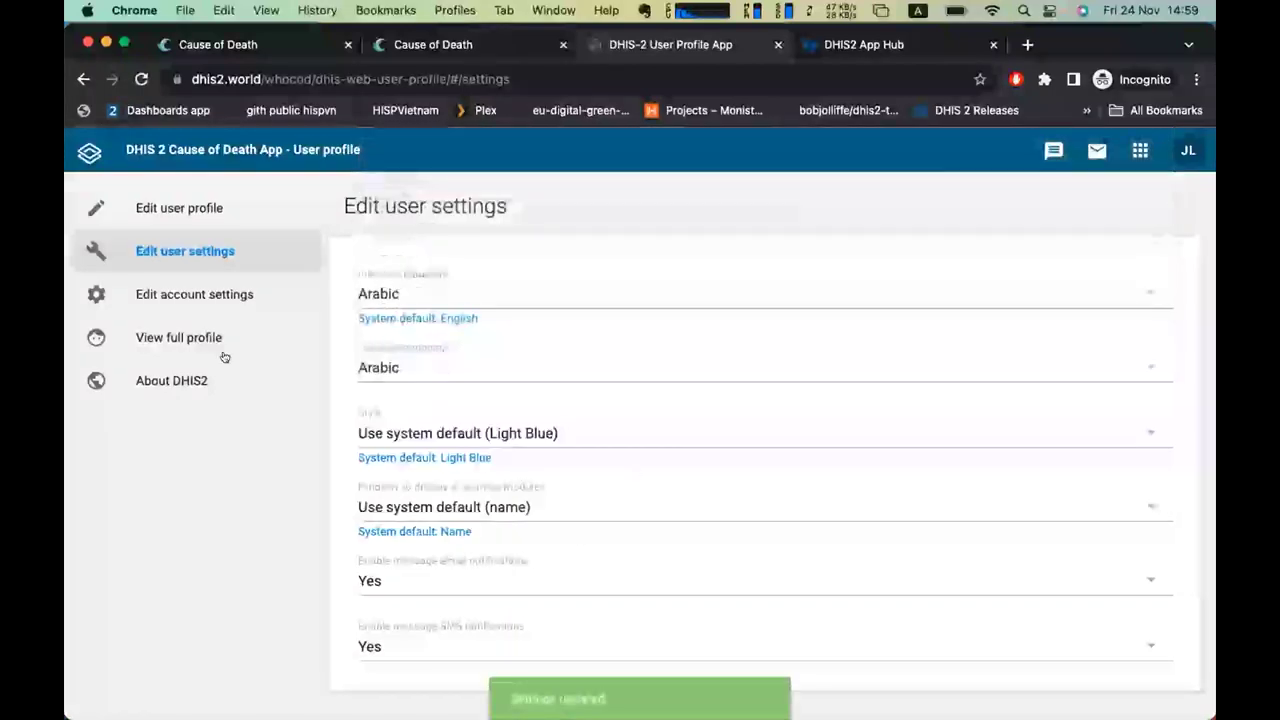
click(84, 111)
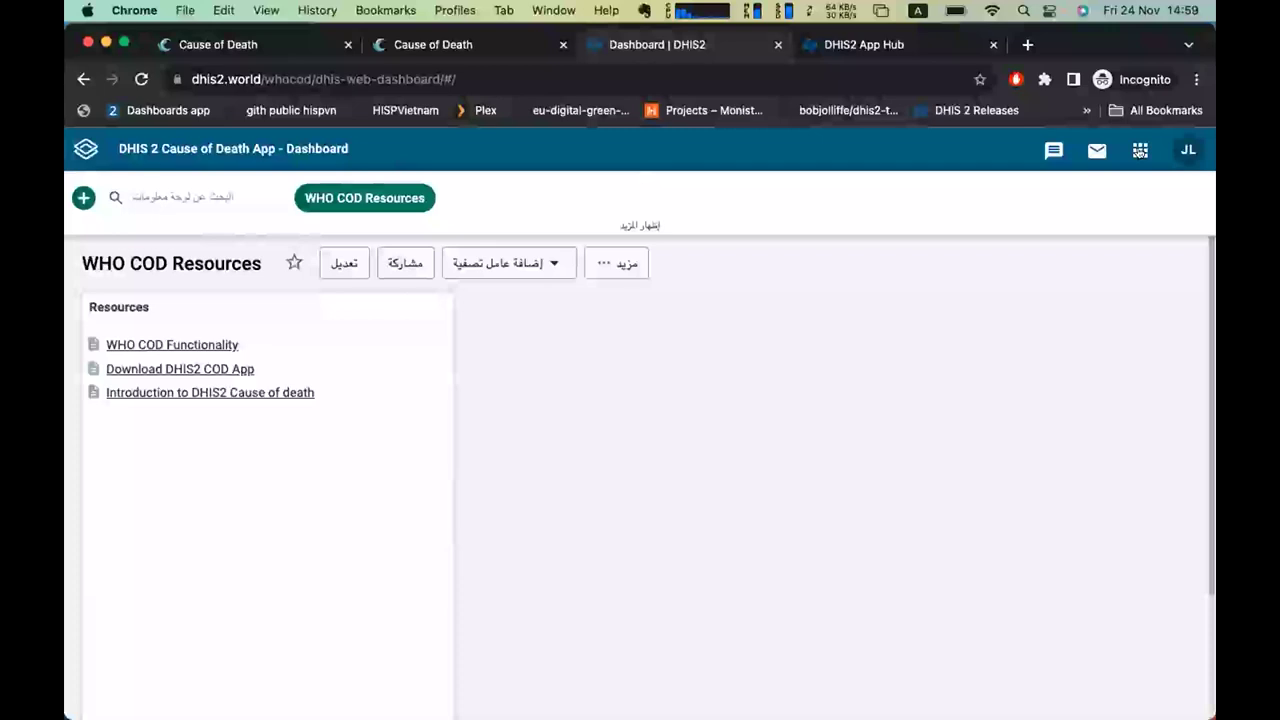
Launch the ICD-11 Cause of Death app from the apps grid.
click(1140, 150)
scroll(1006, 340, down, 5)
click(822, 585)
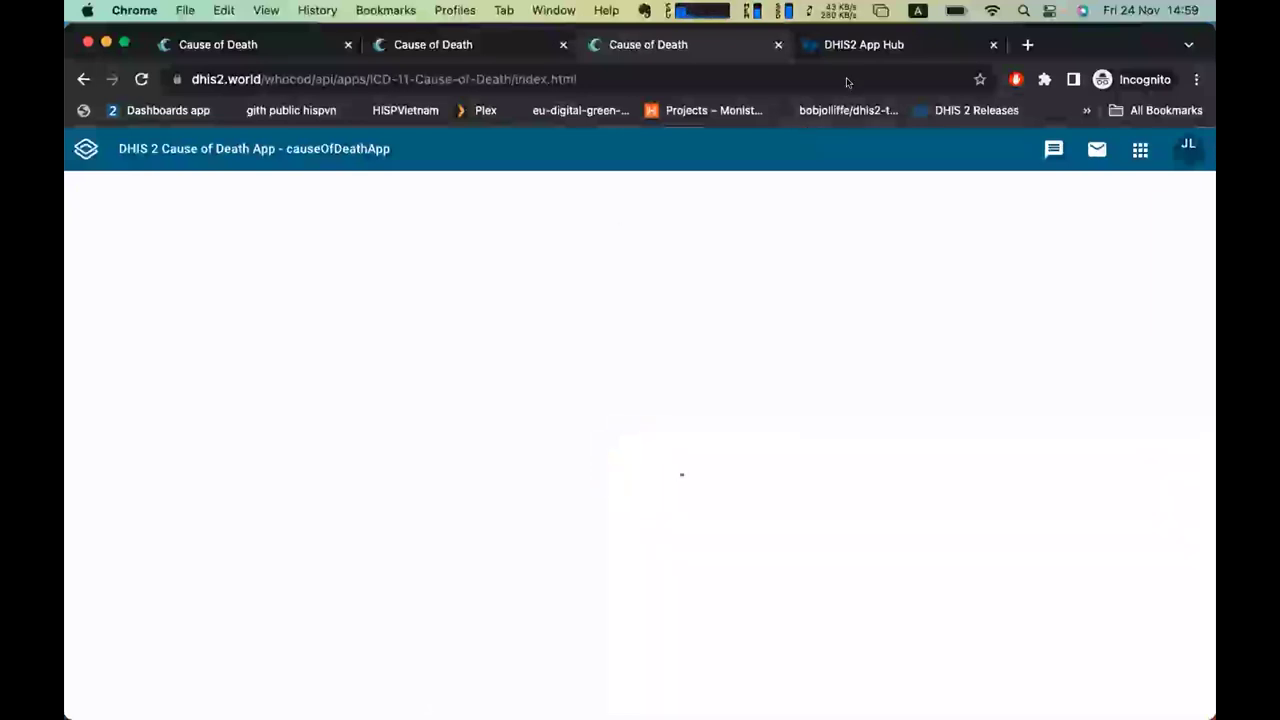
View the app's App Hub page: stable release v1.0.1, compatible with DHIS2 2.35–2.40.
click(862, 46)
scroll(477, 381, down, 3)
scroll(477, 381, up, 3)
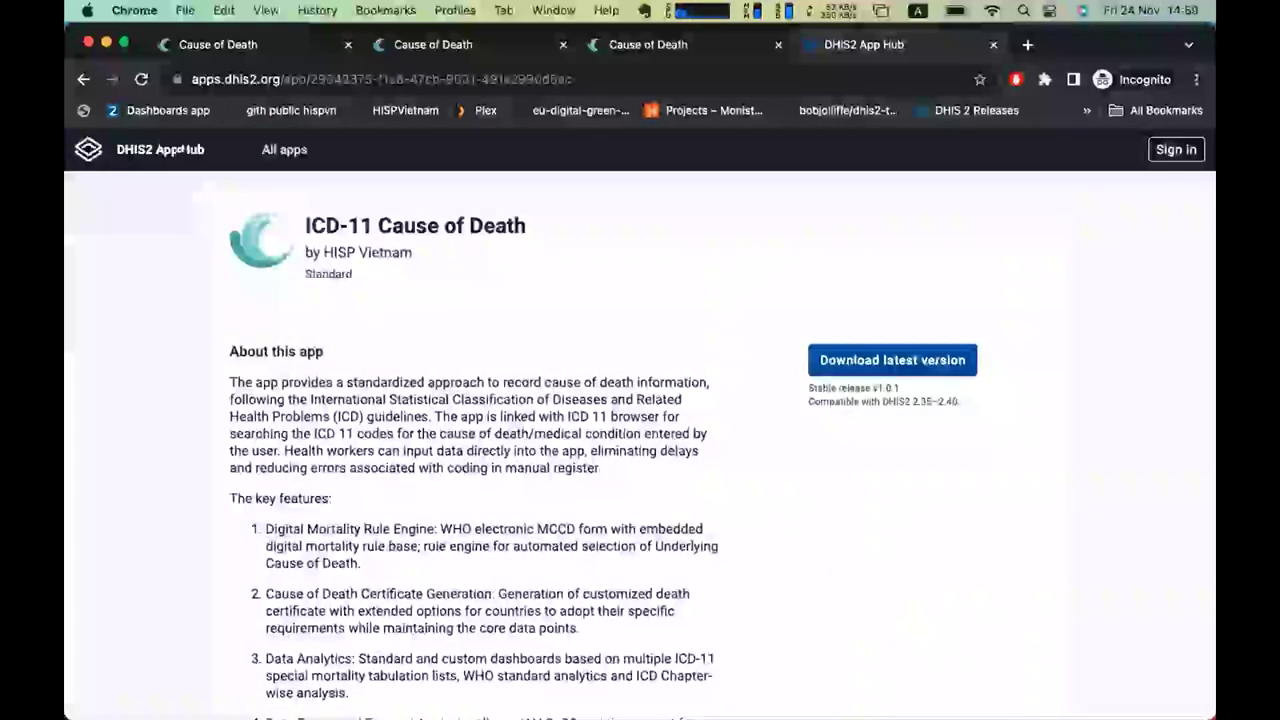
Search the full App Hub list down to ICD-11 Cause of Death, then return to the app's tab.
click(123, 156)
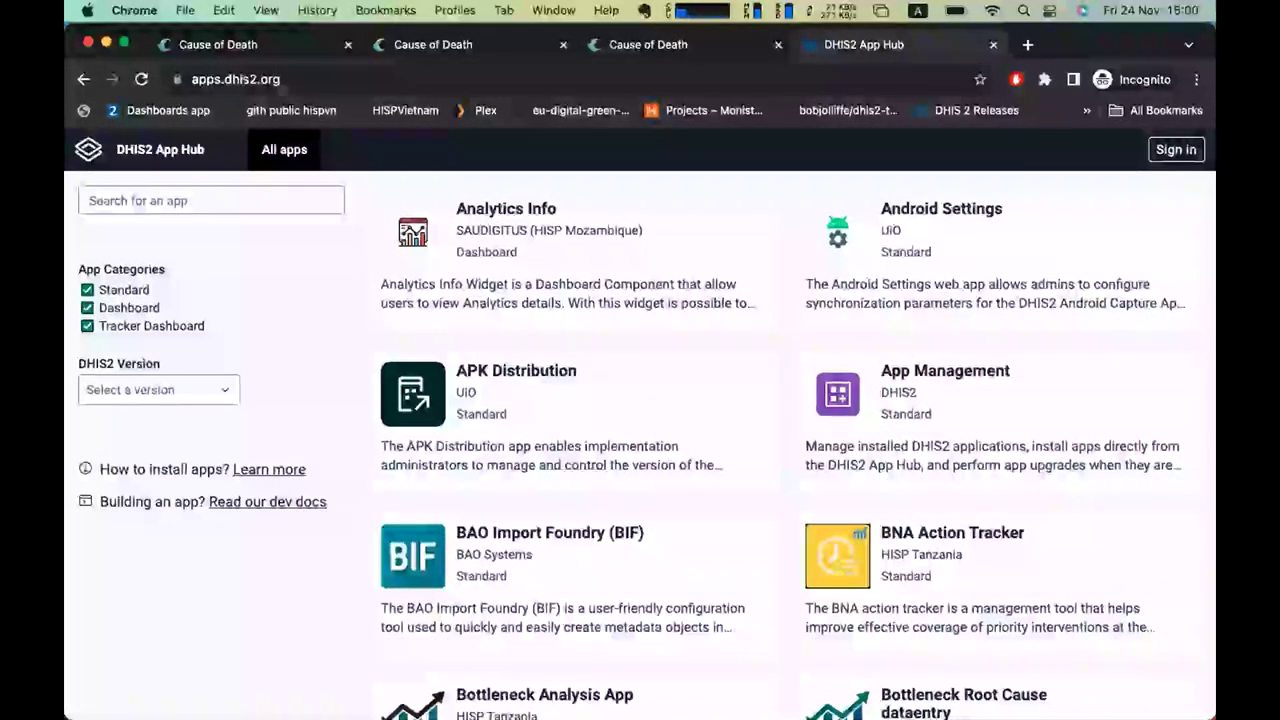
scroll(469, 271, down, 10)
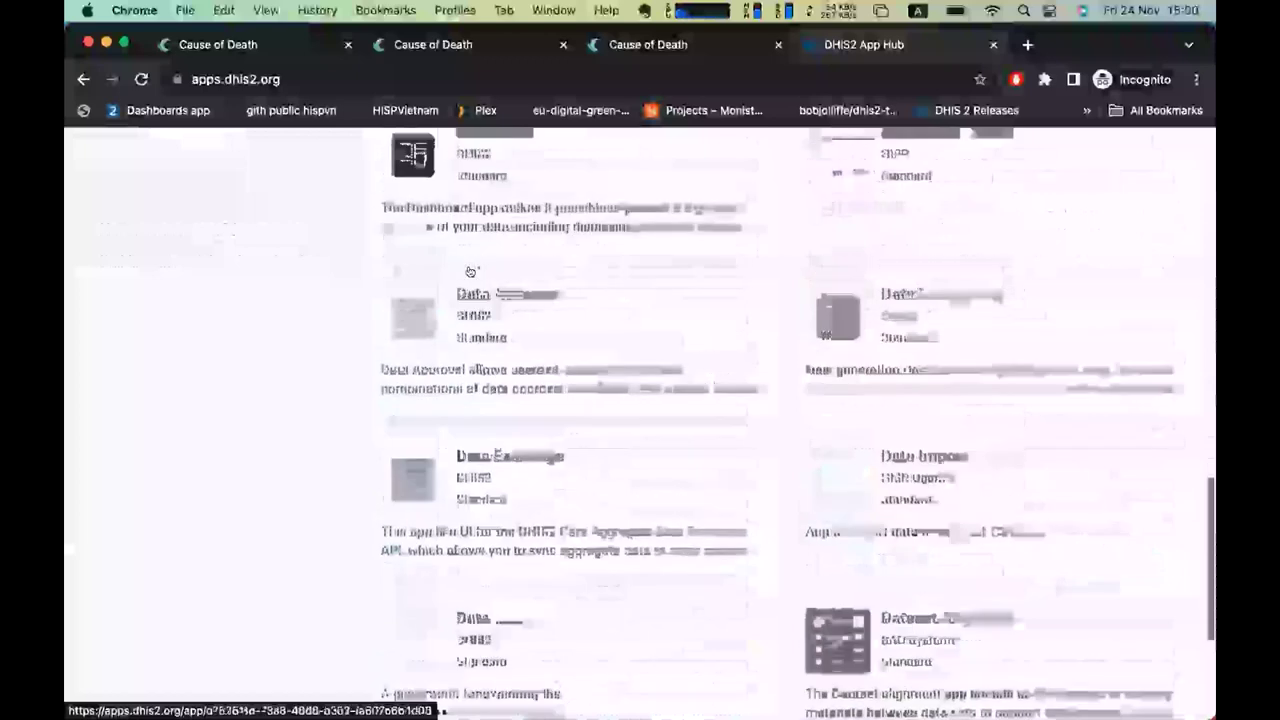
scroll(469, 272, up, 5)
scroll(469, 271, up, 5)
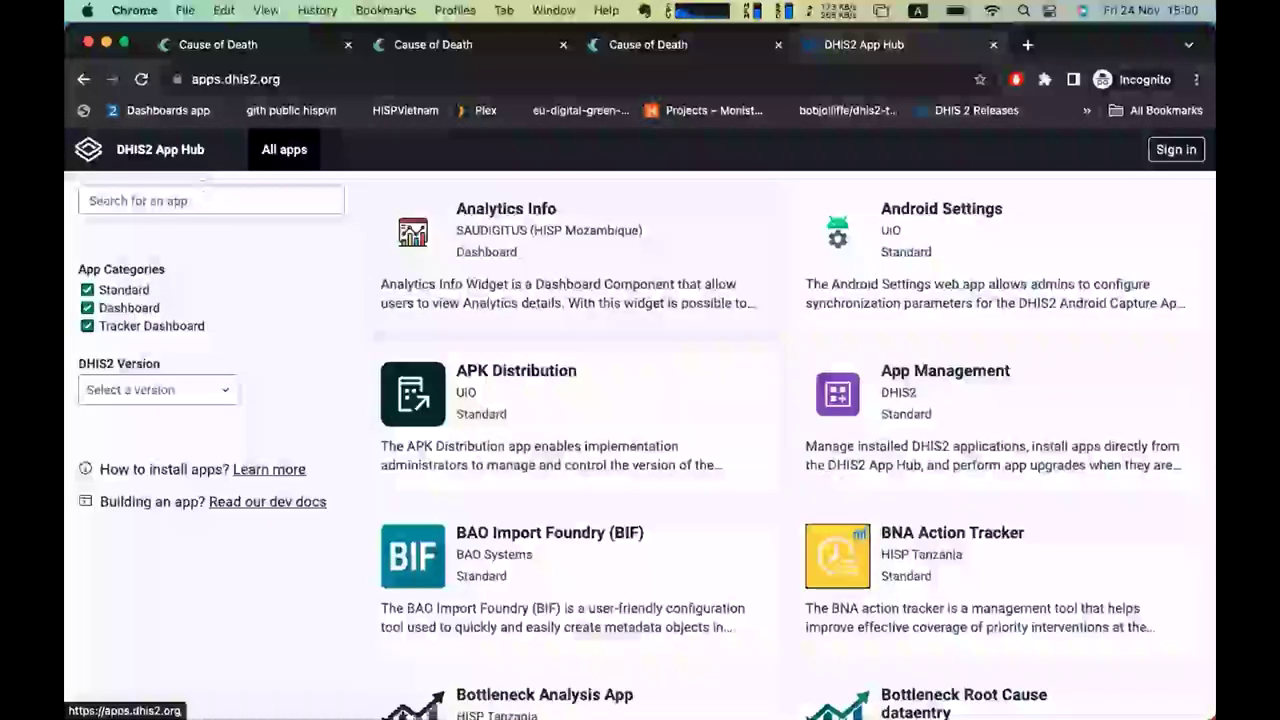
click(176, 201)
text(sud)
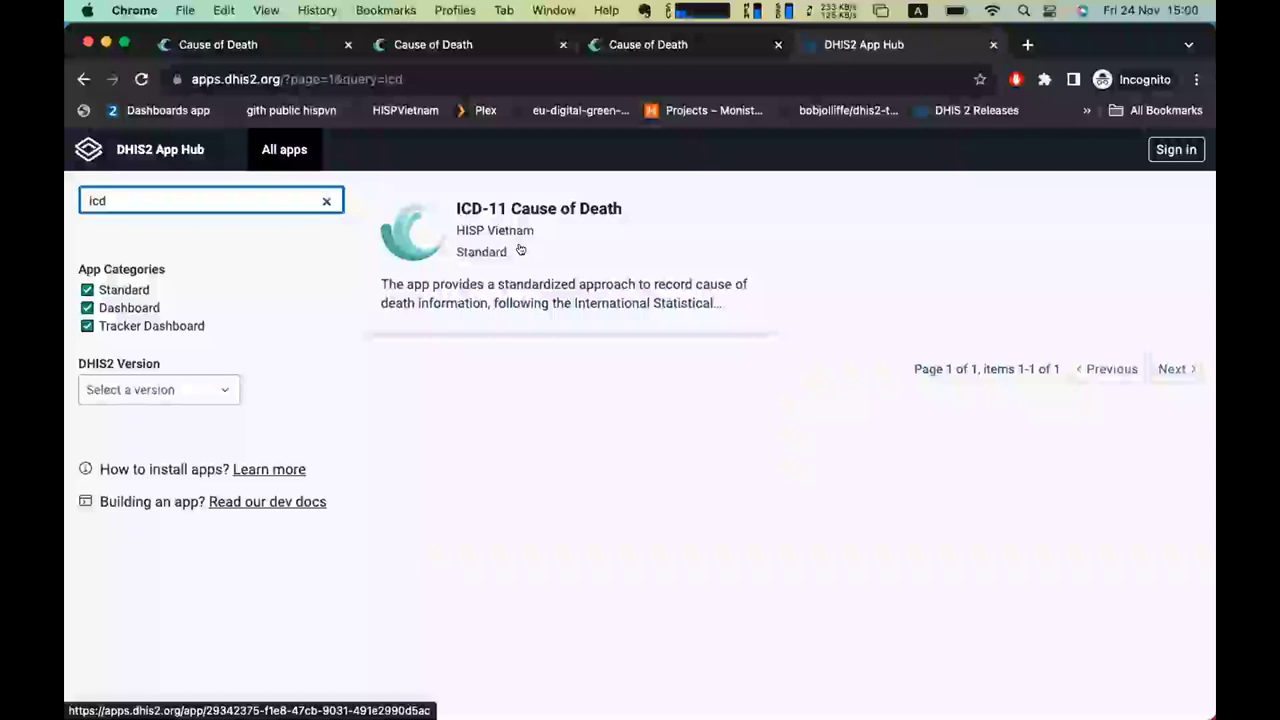
click(205, 44)
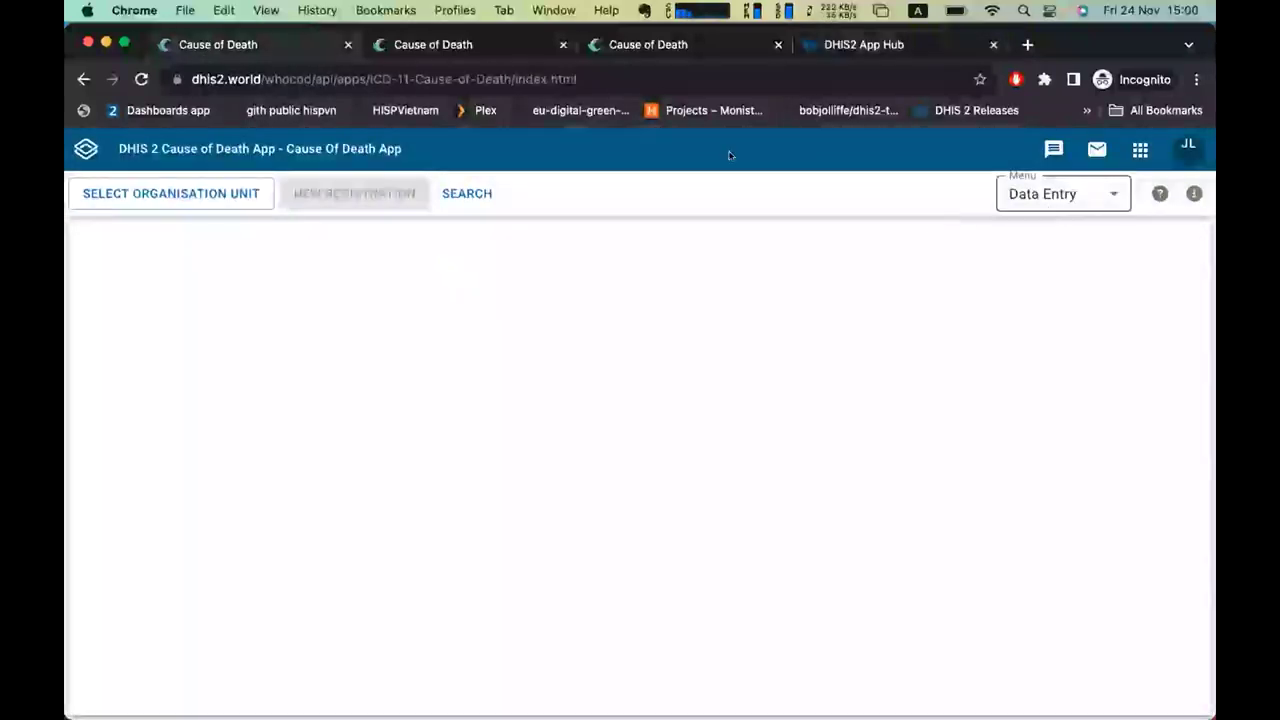
In the Arabic app, select Cardinal Hospital Gateway PHC under Animal Region > Bird District.
click(657, 46)
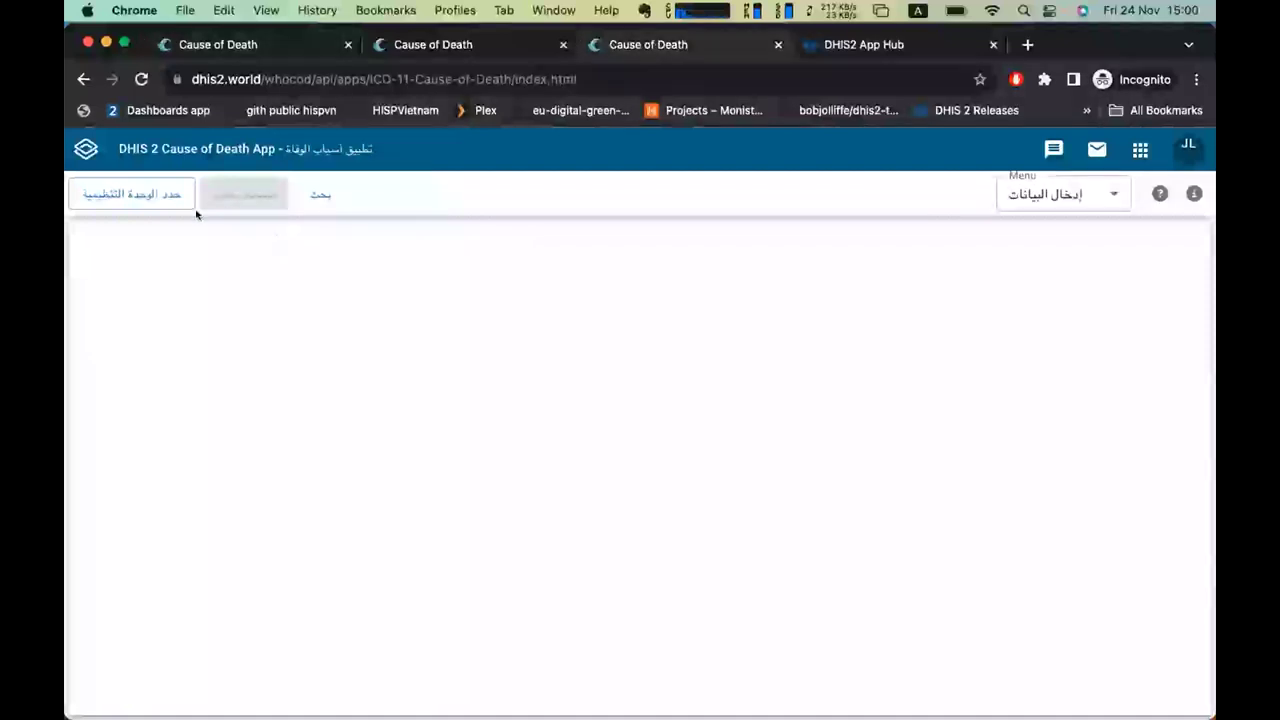
click(148, 198)
click(110, 269)
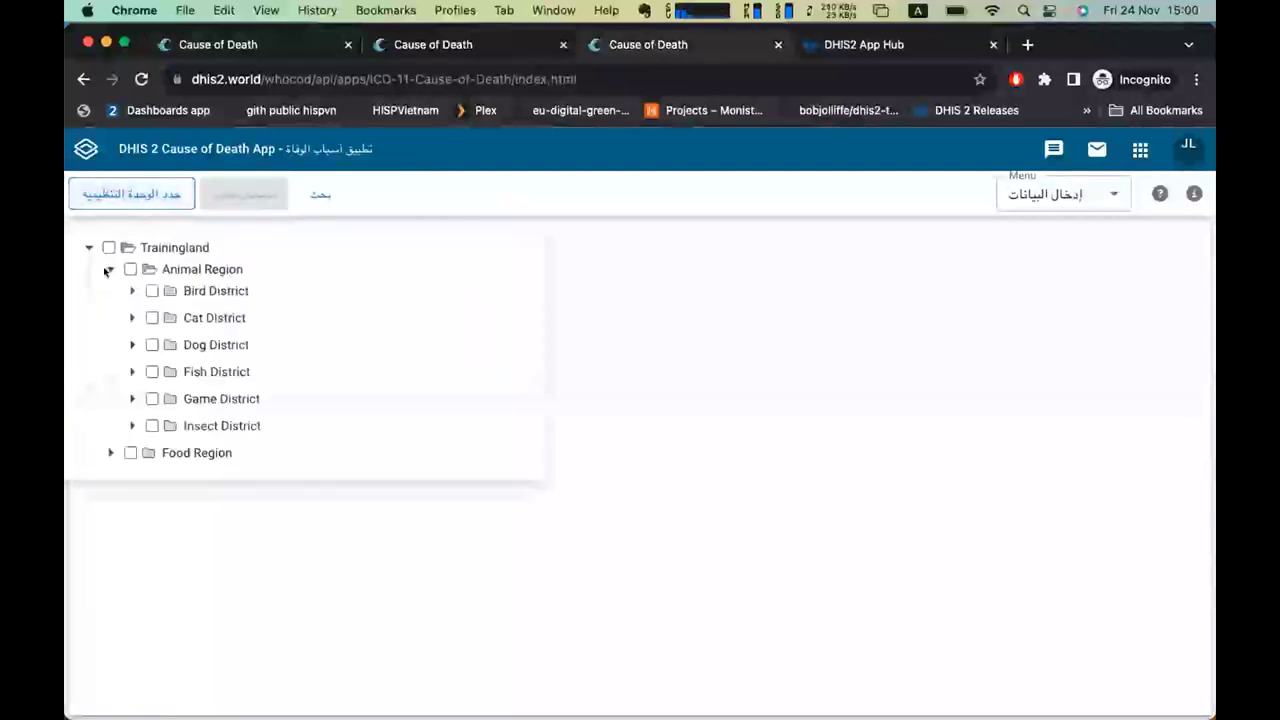
click(132, 290)
click(195, 313)
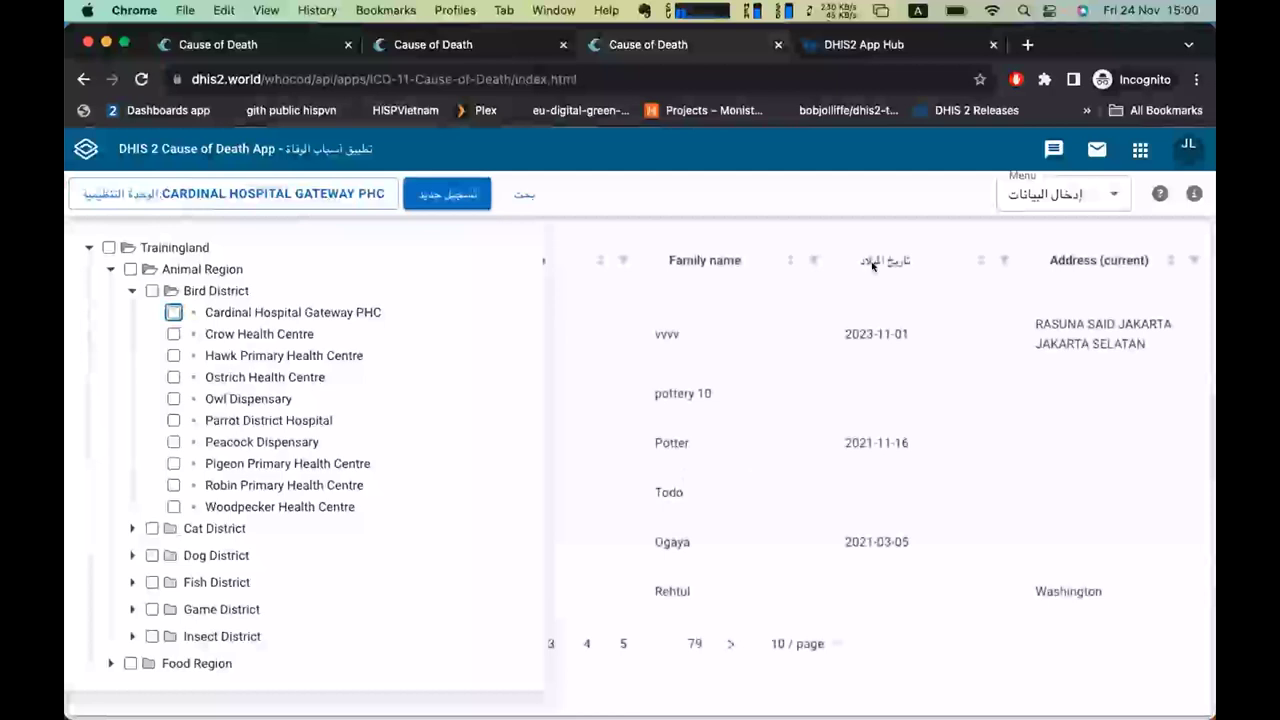
click(733, 187)
Open the first death record and review its Frame A cause-of-death form.
click(376, 342)
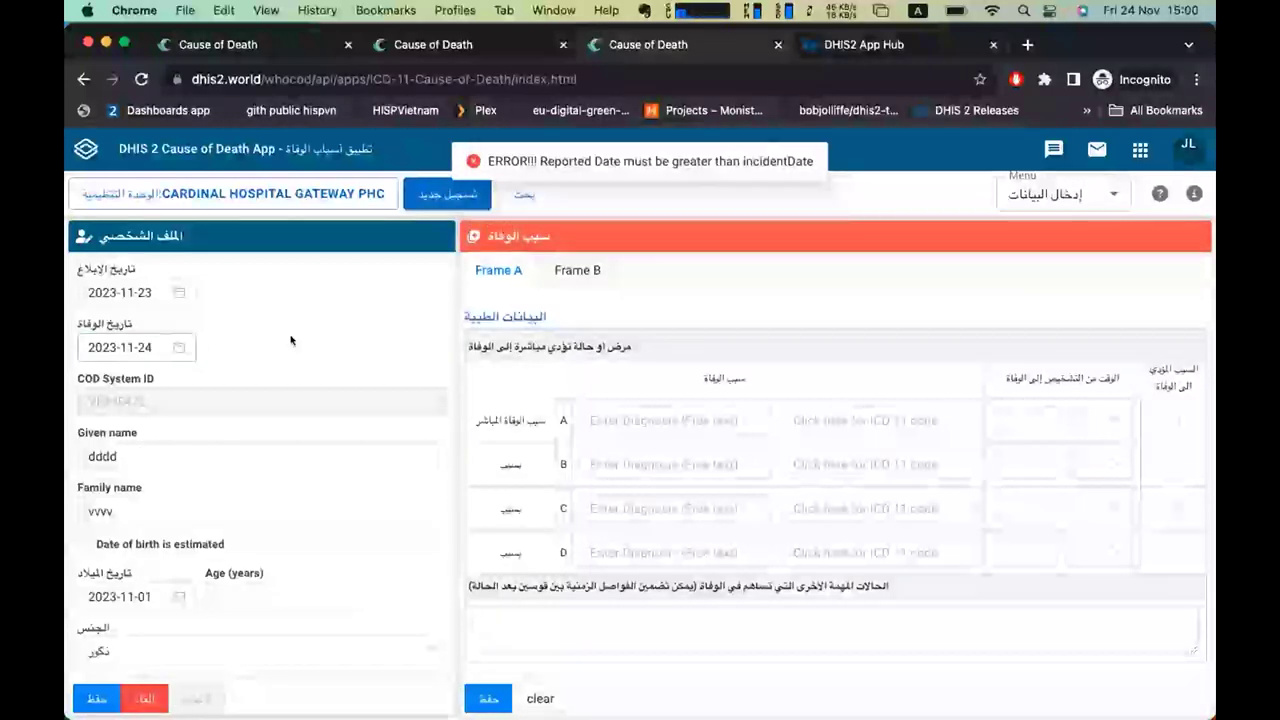
scroll(291, 341, down, 4)
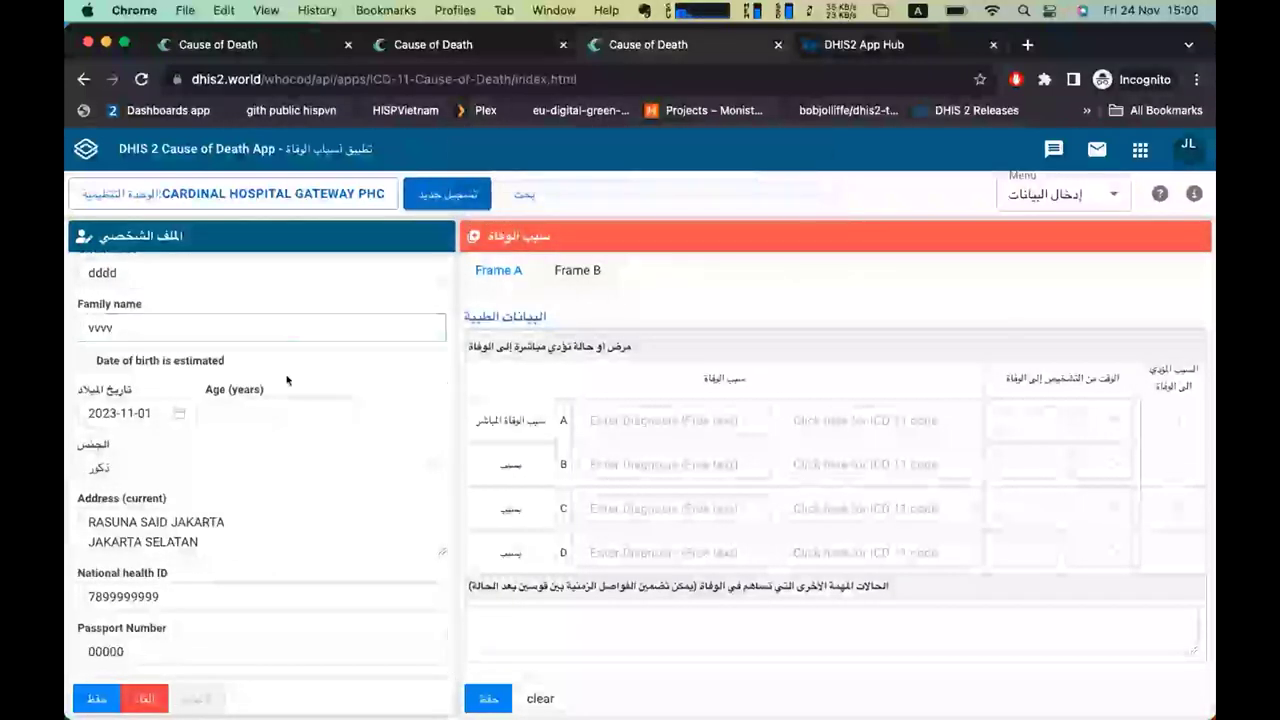
scroll(630, 360, down, 5)
click(628, 356)
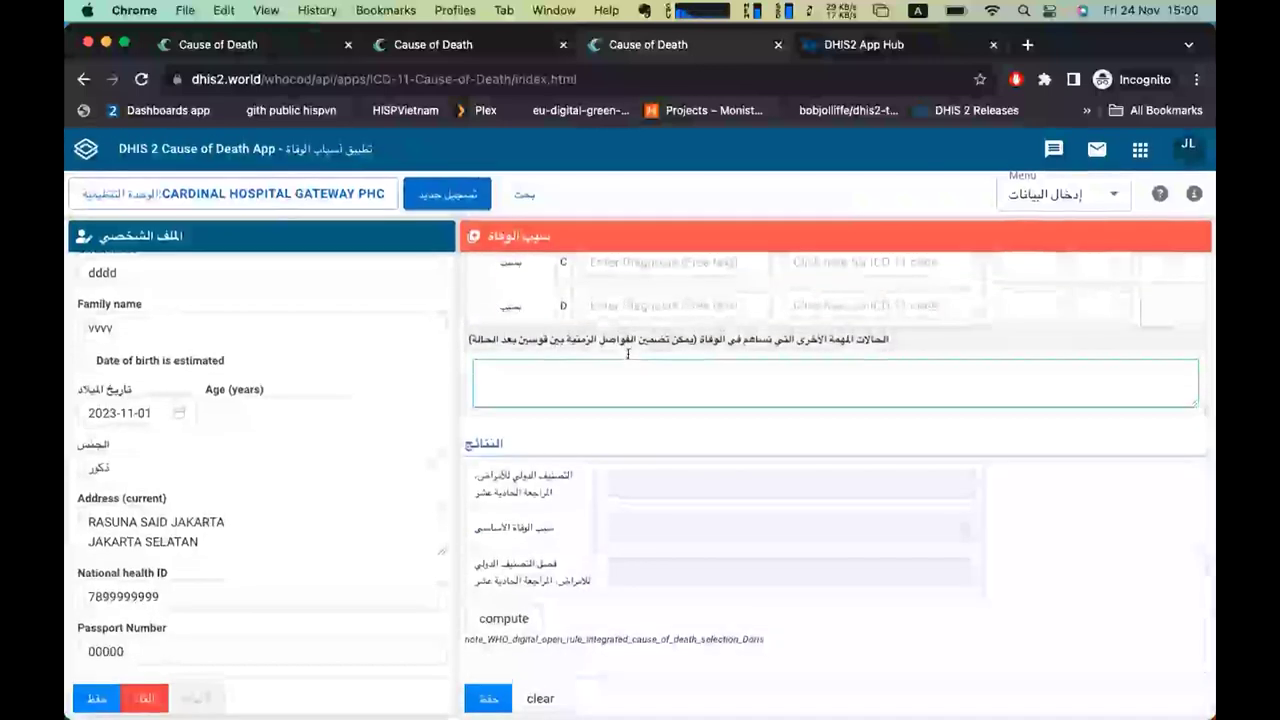
scroll(628, 353, up, 5)
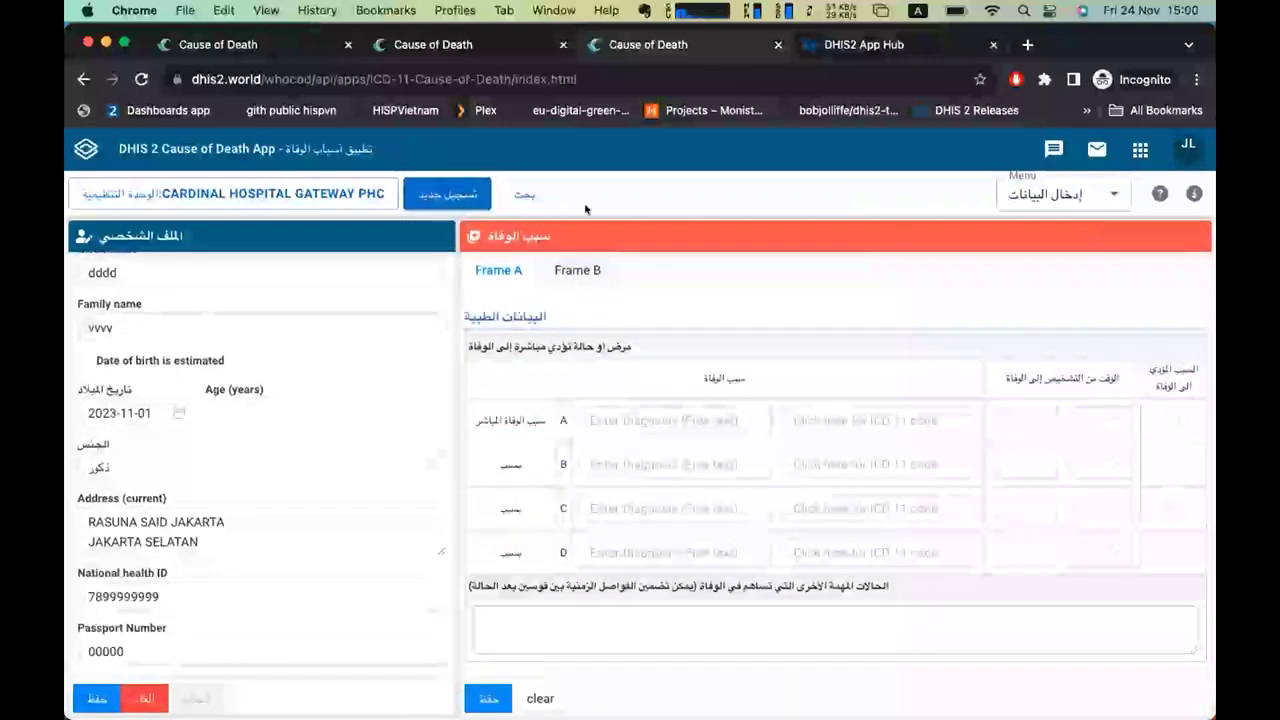
click(533, 201)
click(1040, 188)
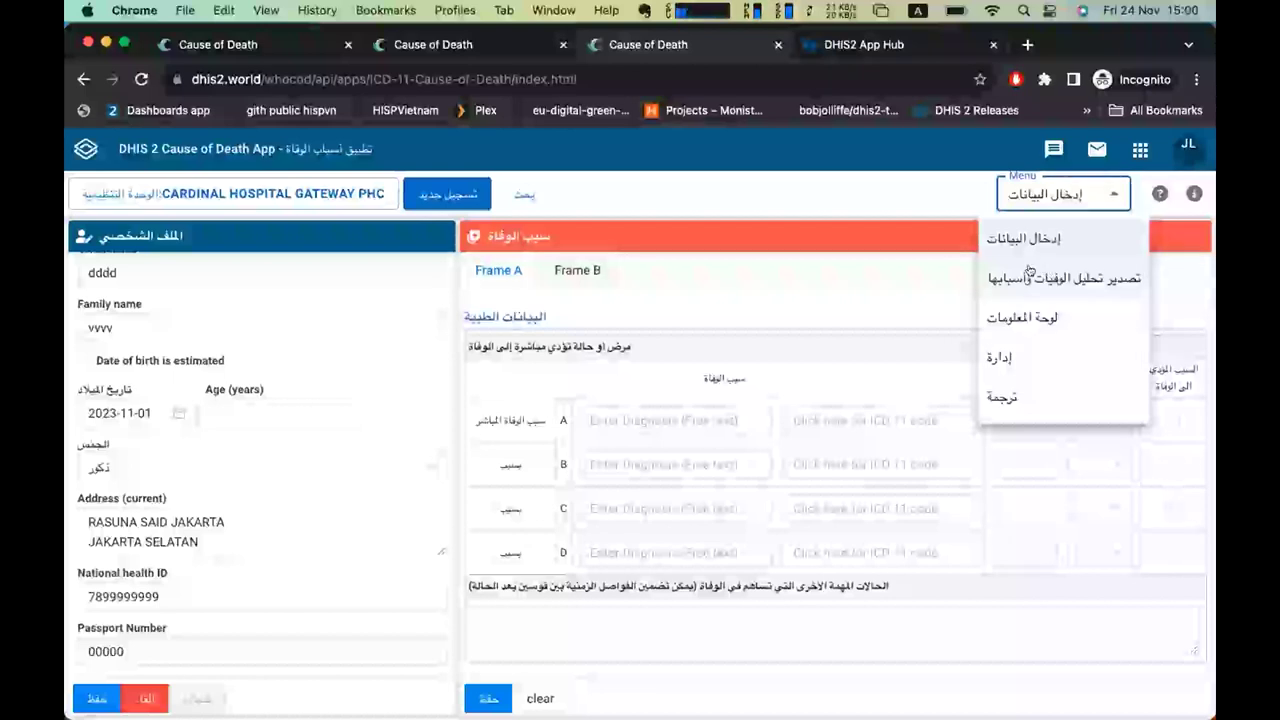
click(876, 190)
click(873, 44)
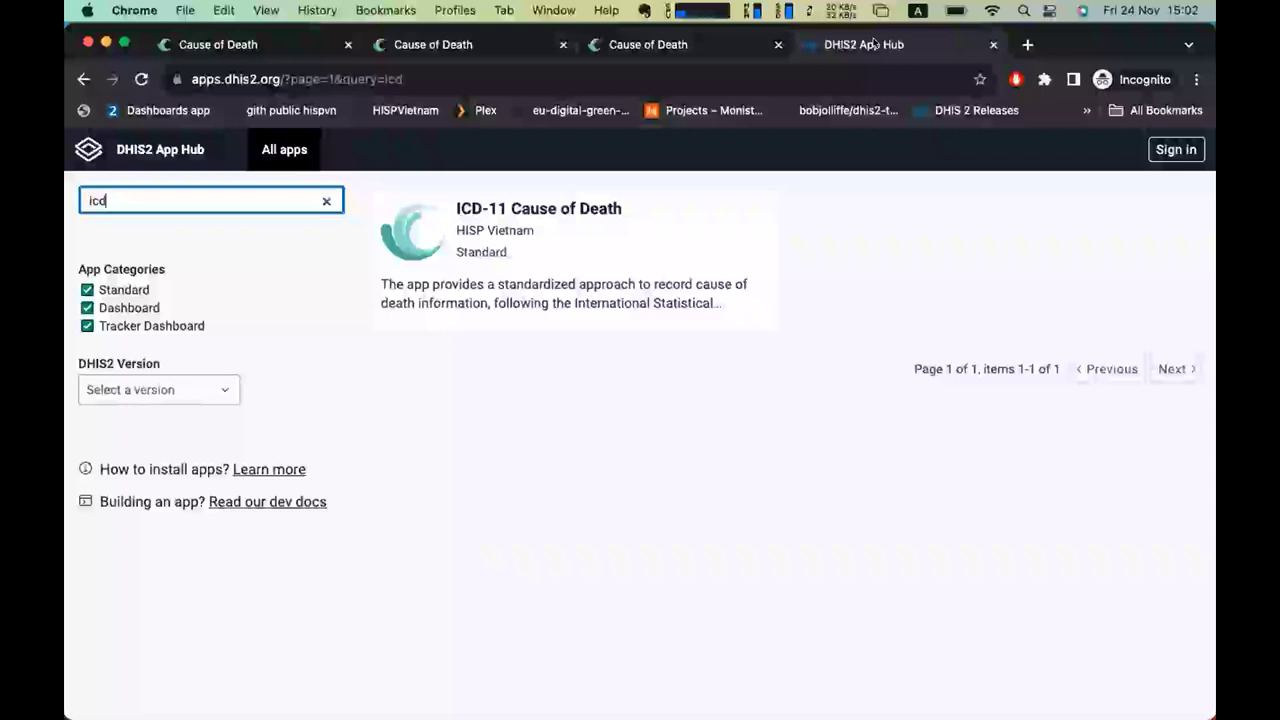
click(670, 40)
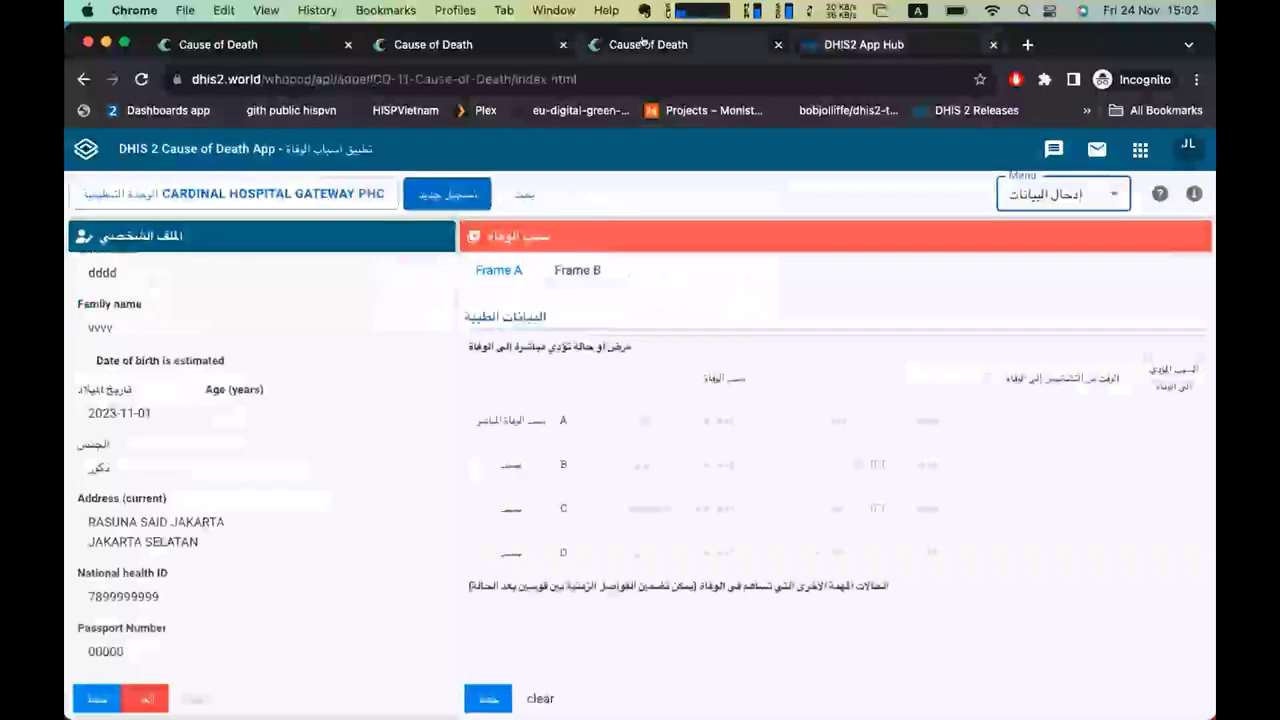
Search the ICD-11 coding tool for cause line A in Arabic, then go to the English tab.
click(855, 420)
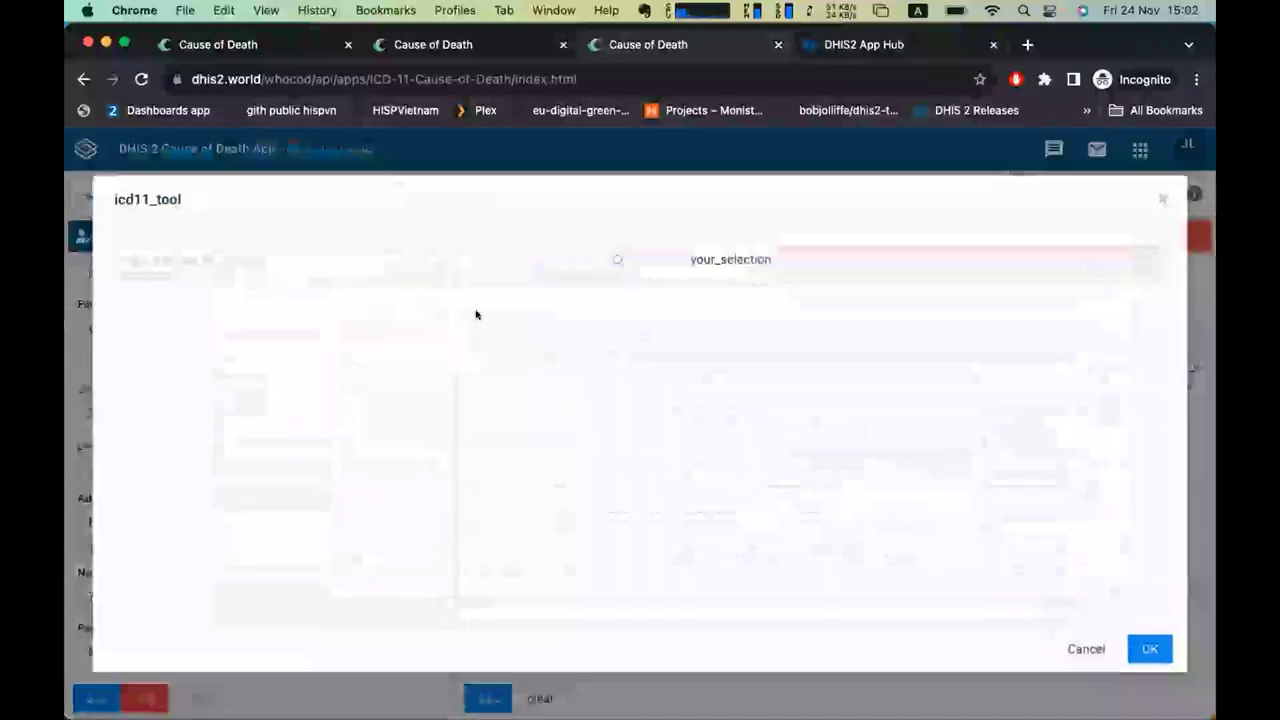
text(sdds)
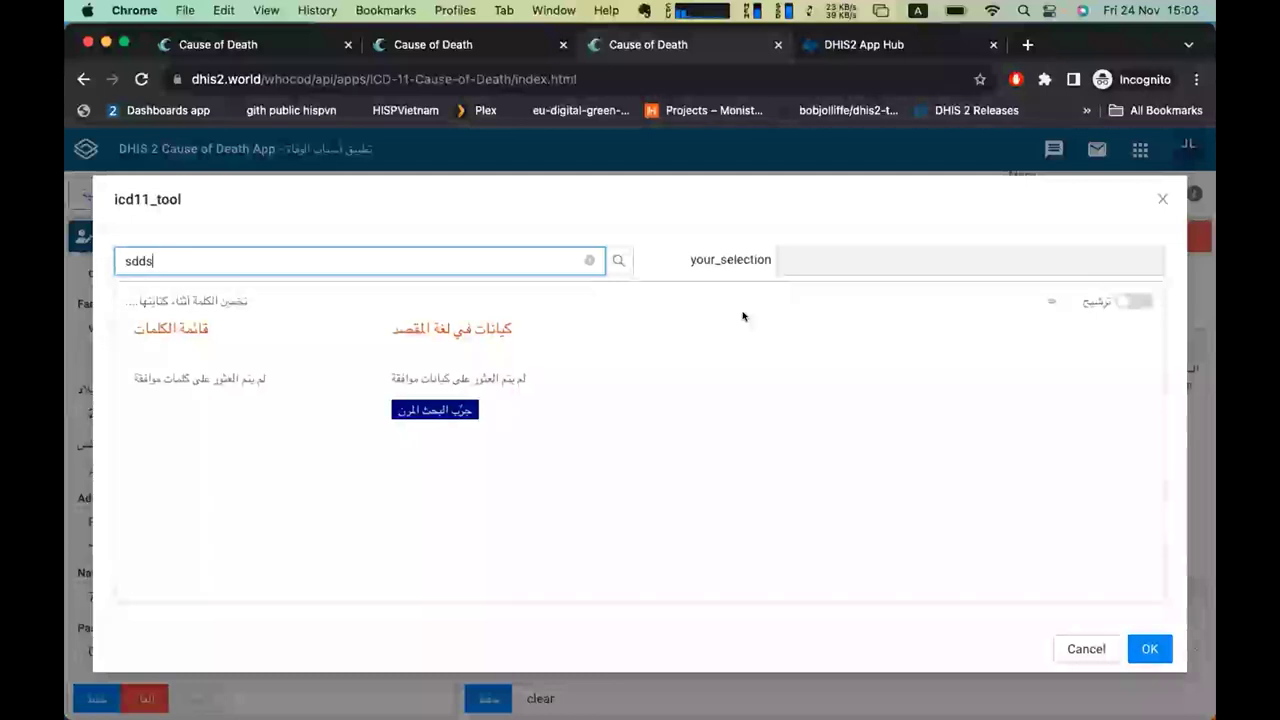
click(466, 46)
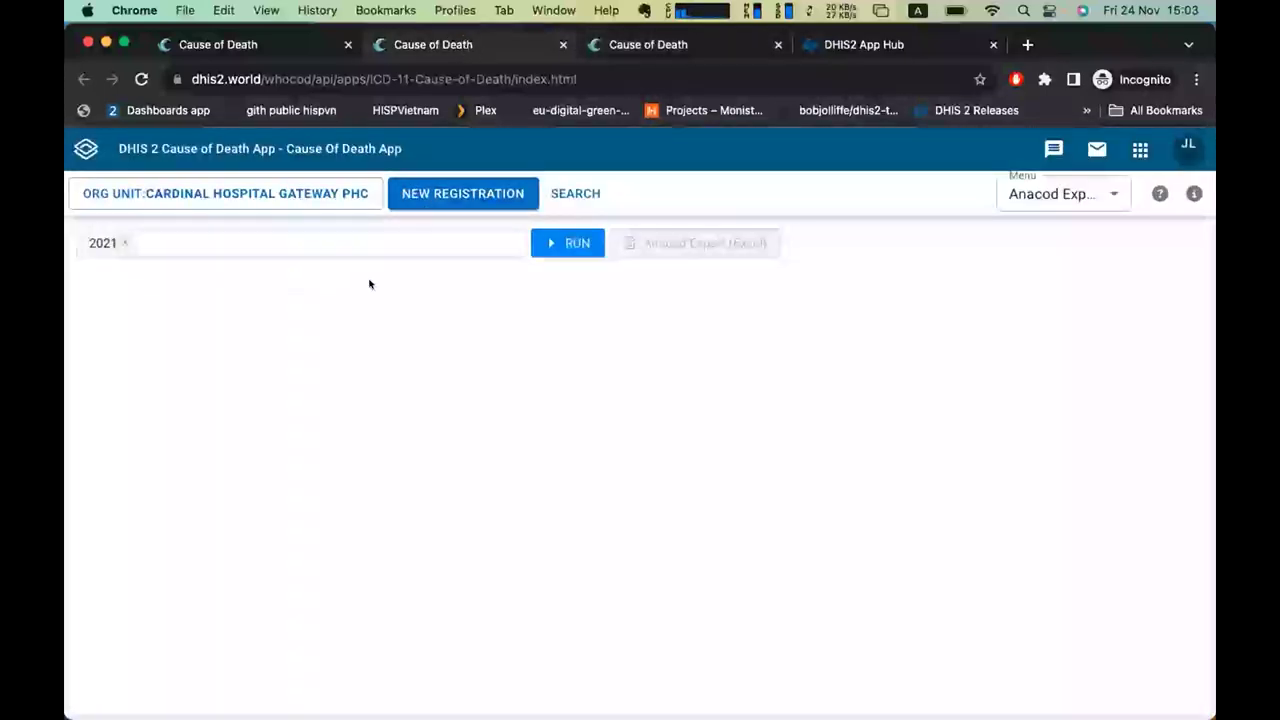
Run the 2021 export, then move between the Cause of Death browser tabs.
click(566, 243)
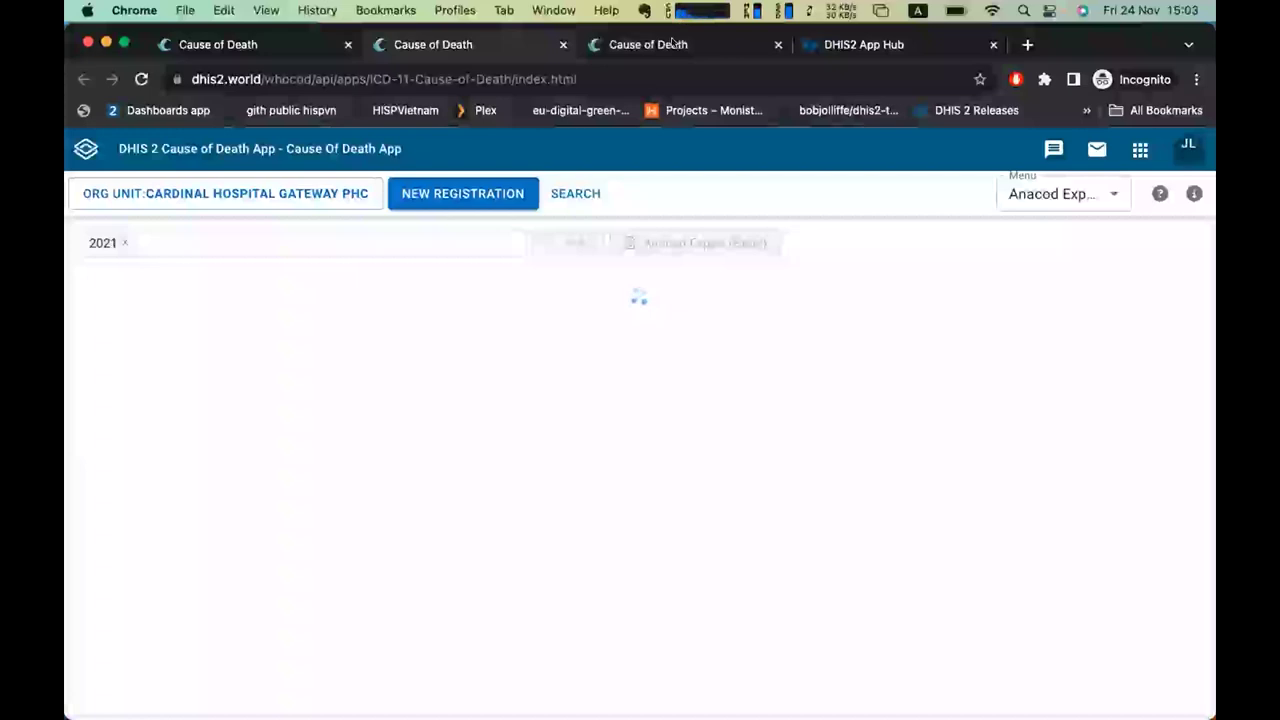
click(675, 42)
click(300, 44)
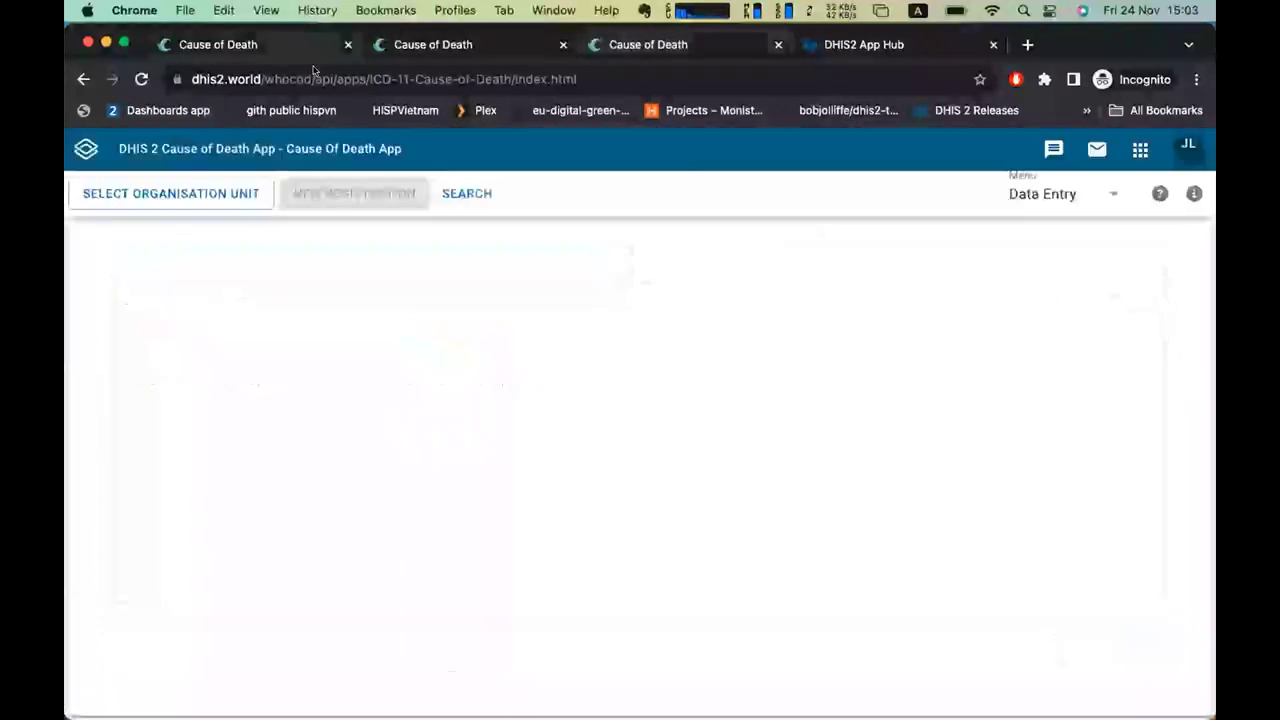
click(440, 44)
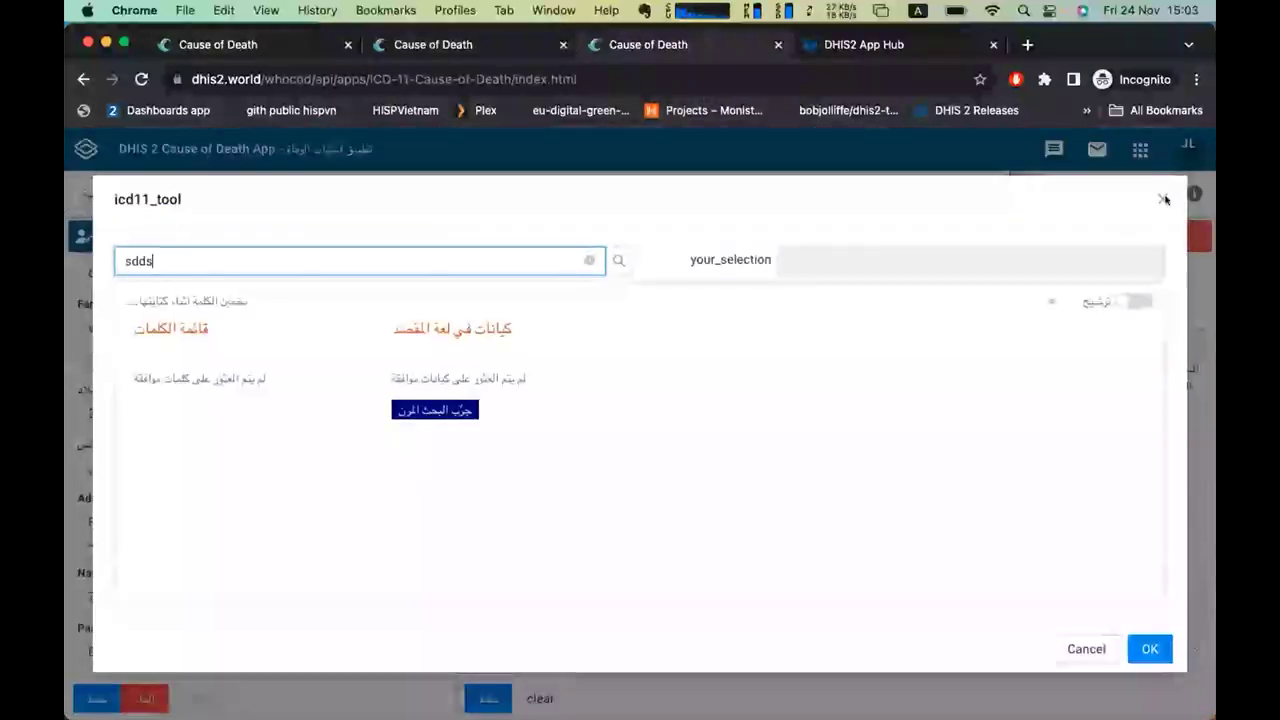
Close the ICD-11 coding tool and select the end of the WHO rule note.
click(1161, 201)
scroll(694, 397, down, 5)
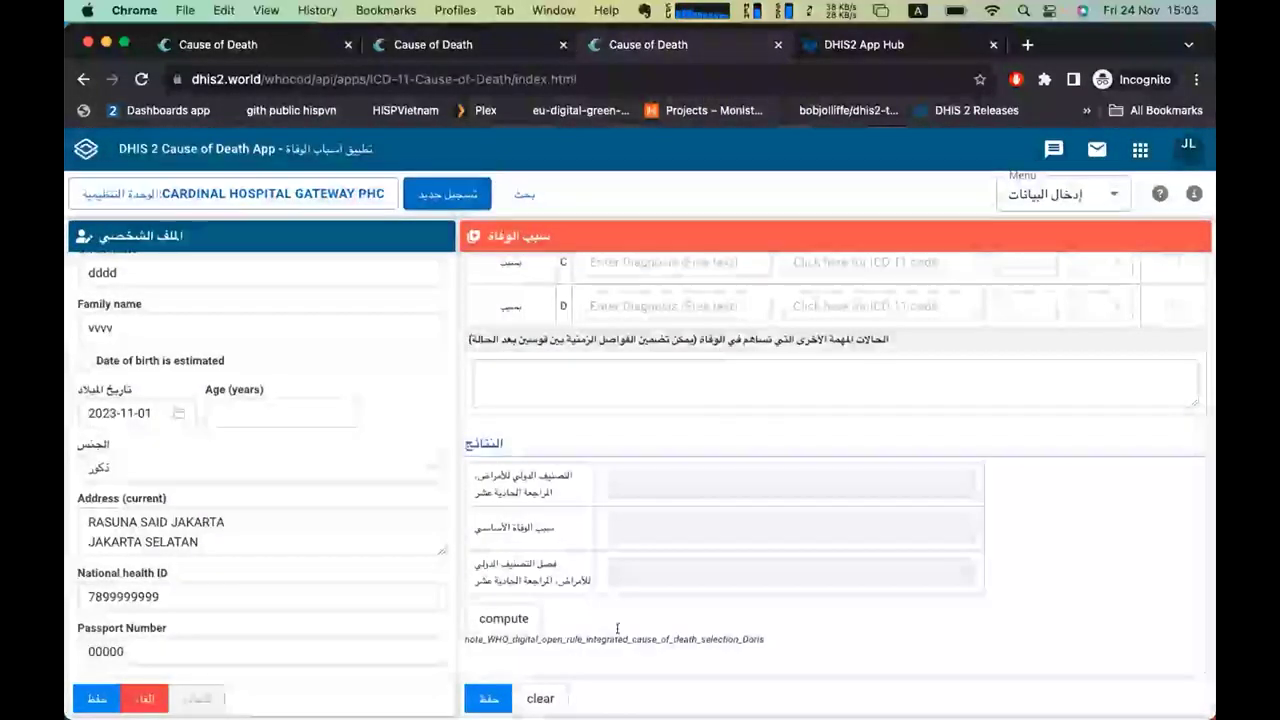
drag(588, 639, 864, 657)
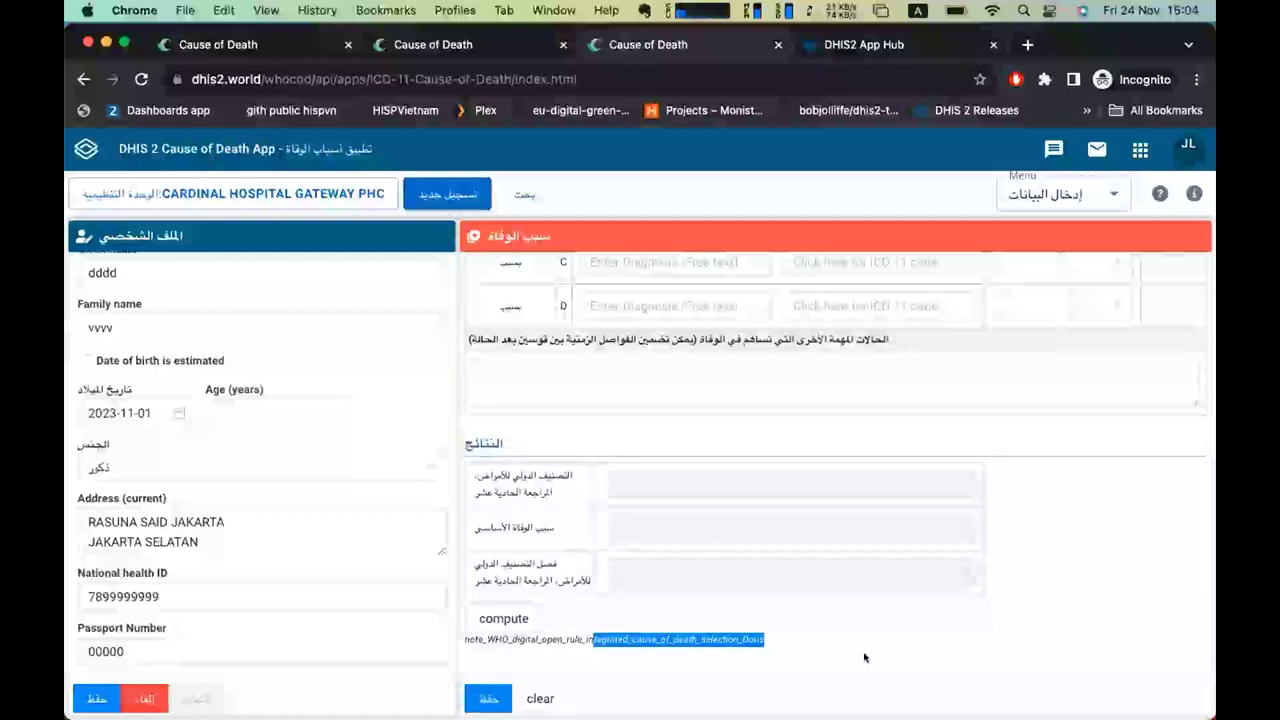
scroll(865, 657, up, 5)
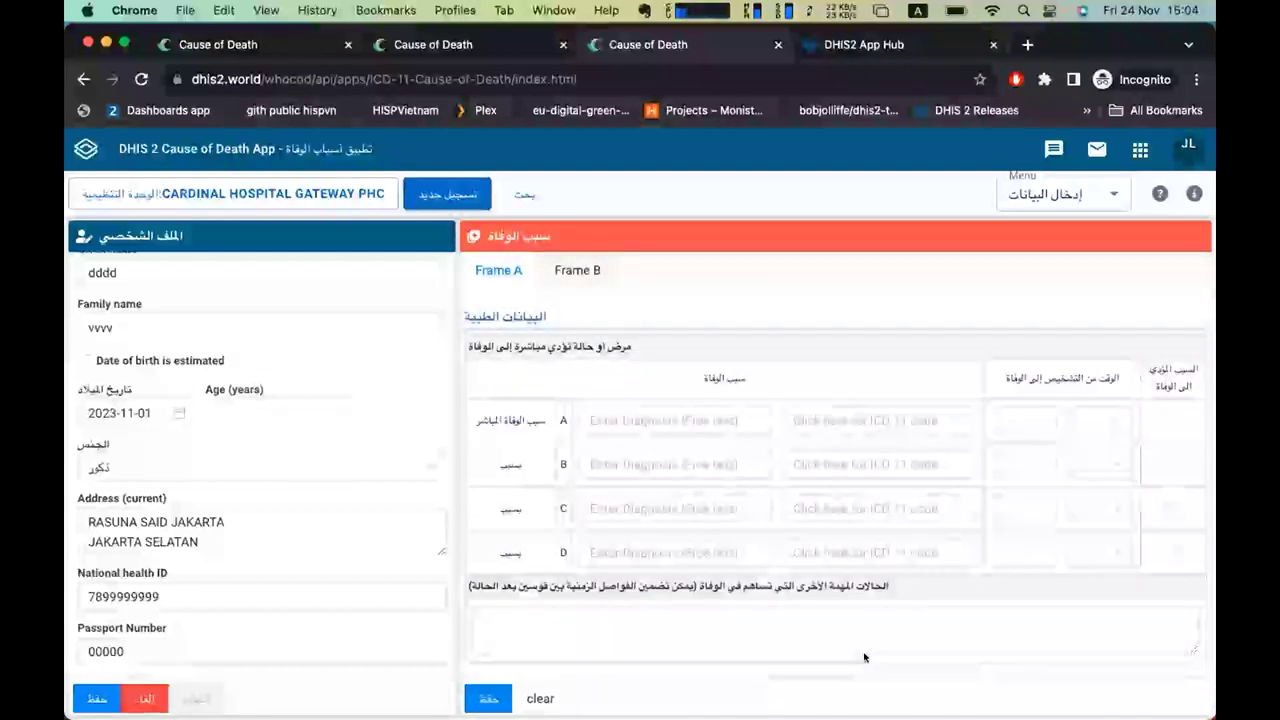
scroll(829, 545, down, 5)
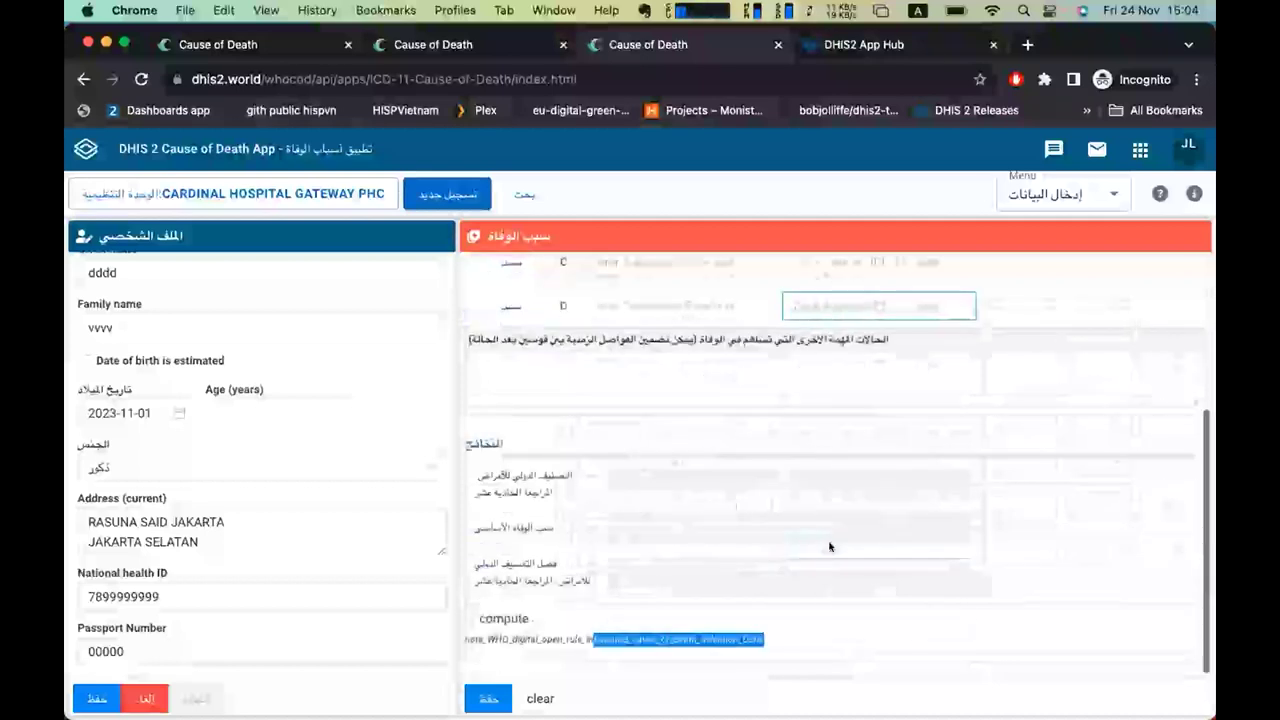
scroll(829, 546, up, 5)
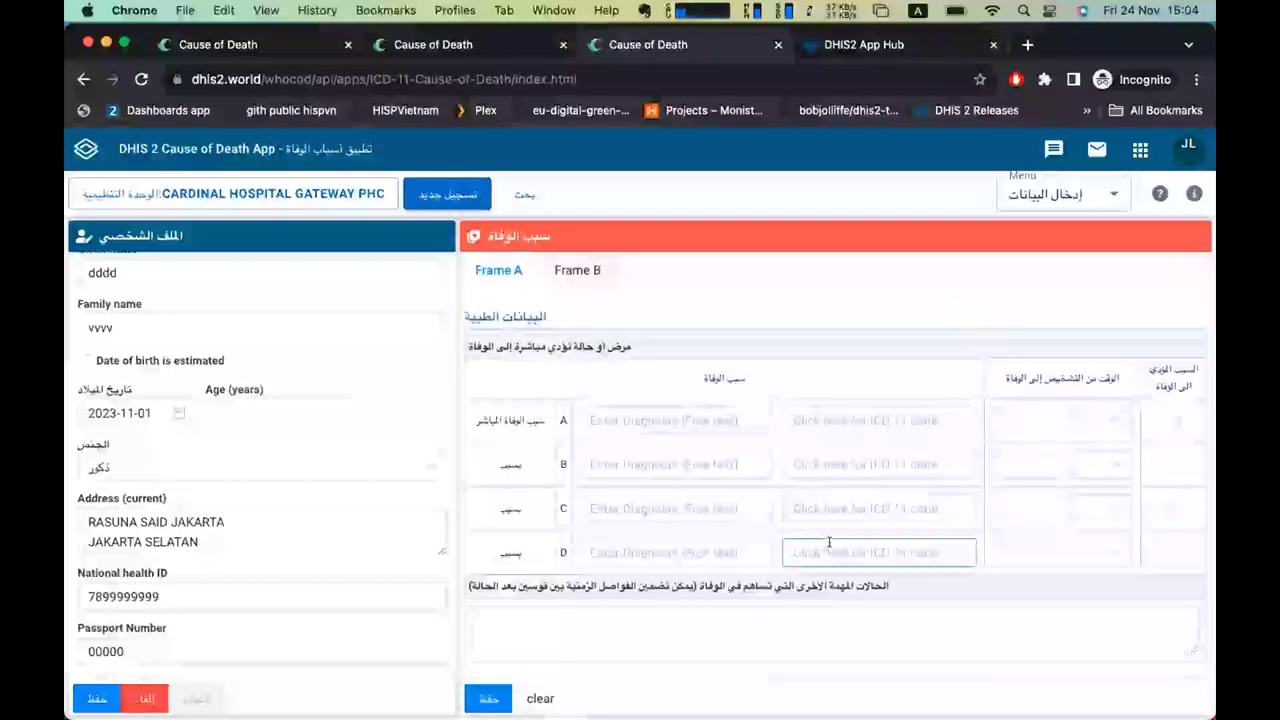